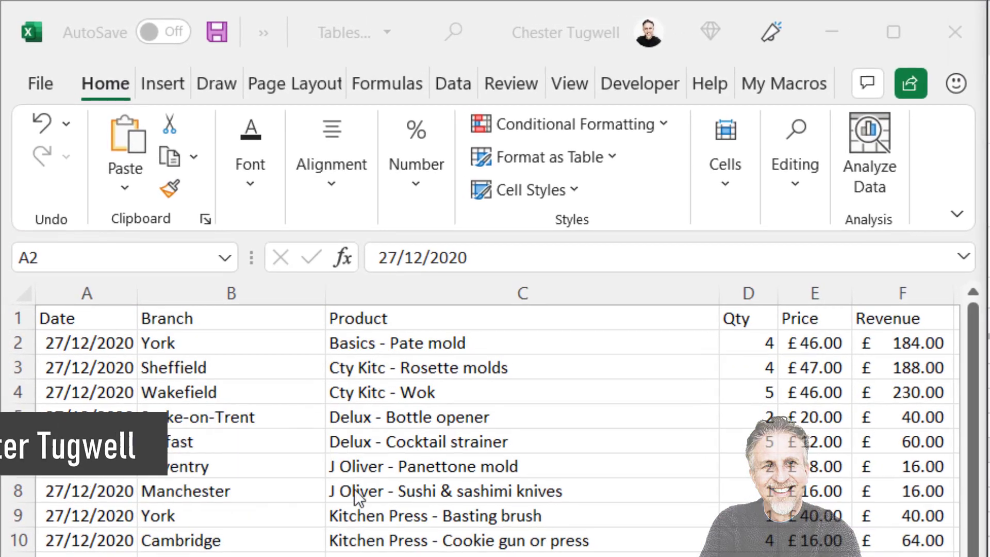
Convert the Excel sales data in A1:F28 into table Table1 with headers.
left_click(378, 440)
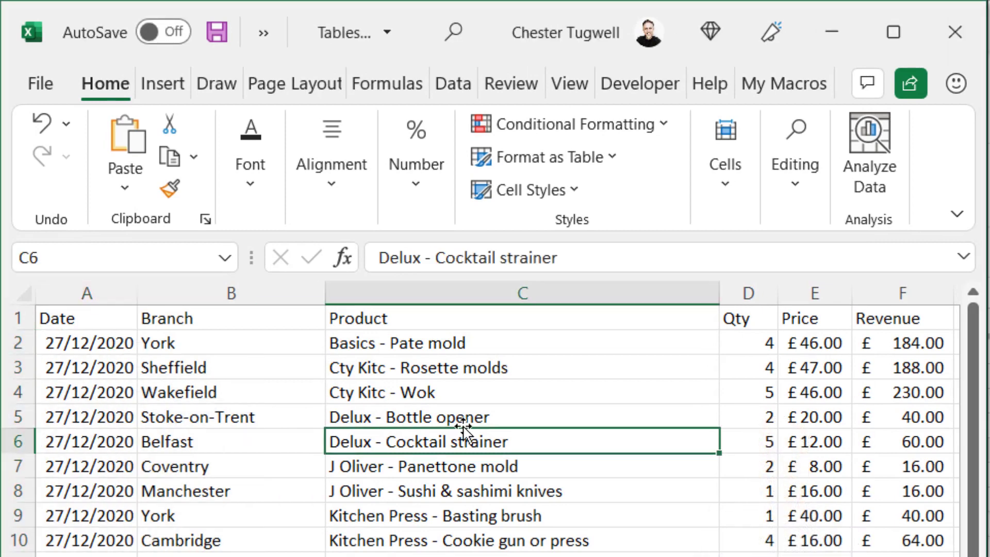
left_click(147, 80)
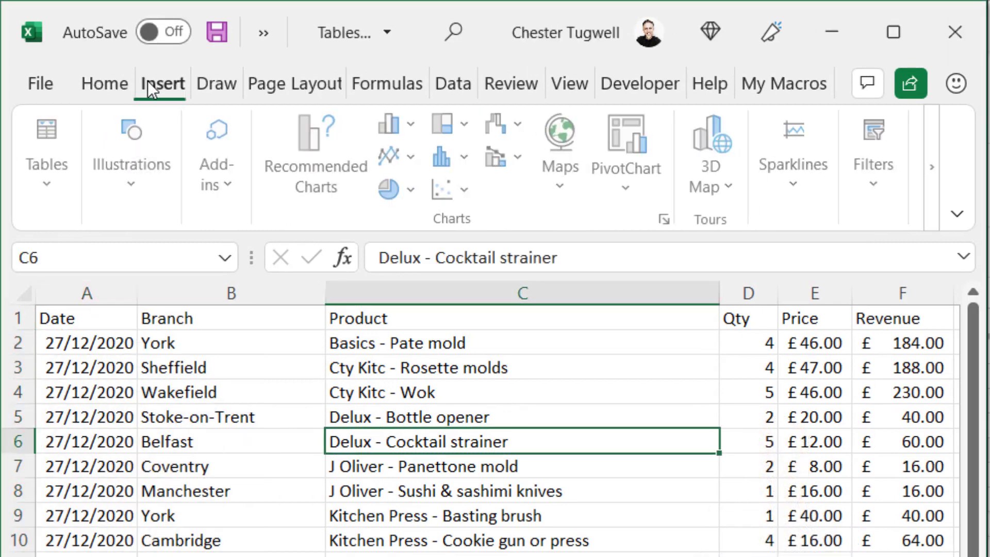
left_click(63, 159)
left_click(222, 264)
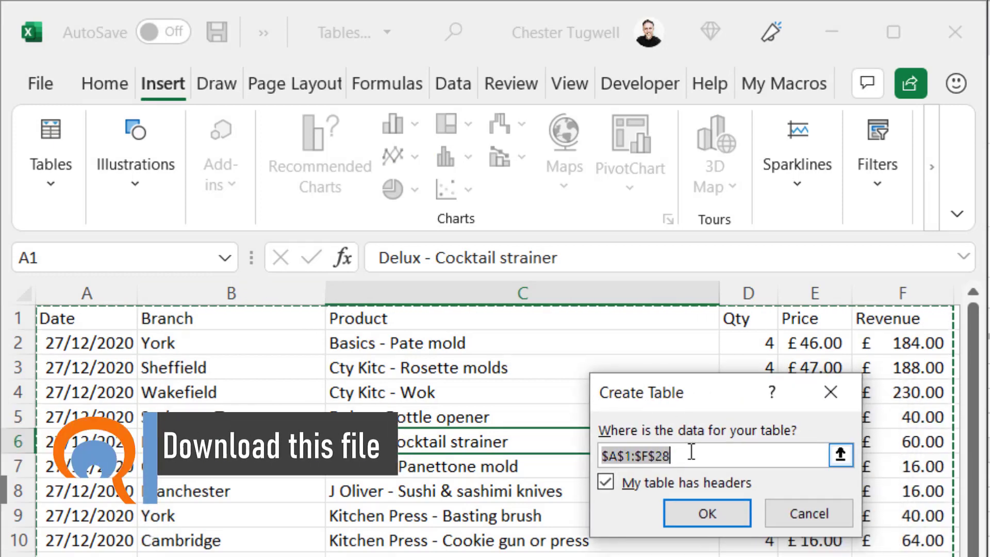
left_click(704, 520)
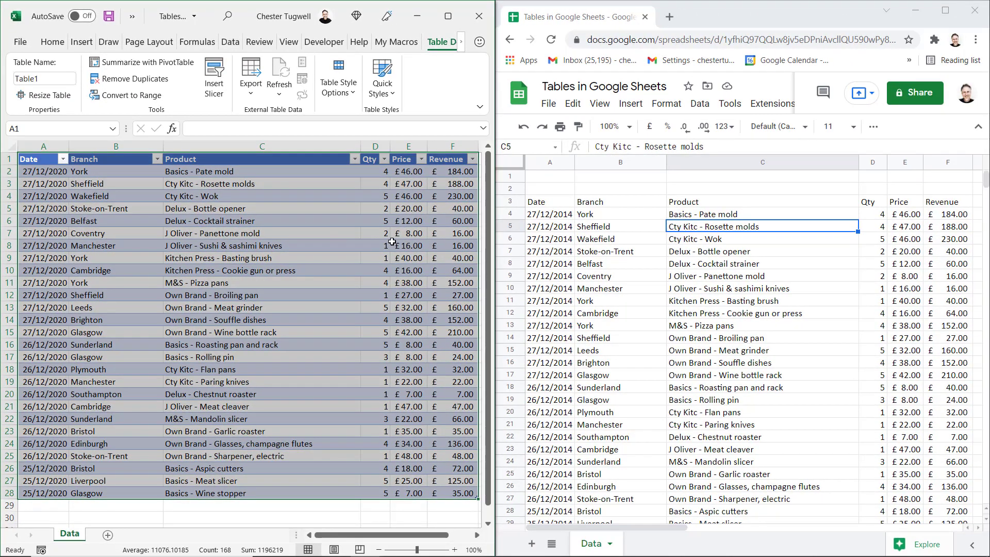
left_click(643, 241)
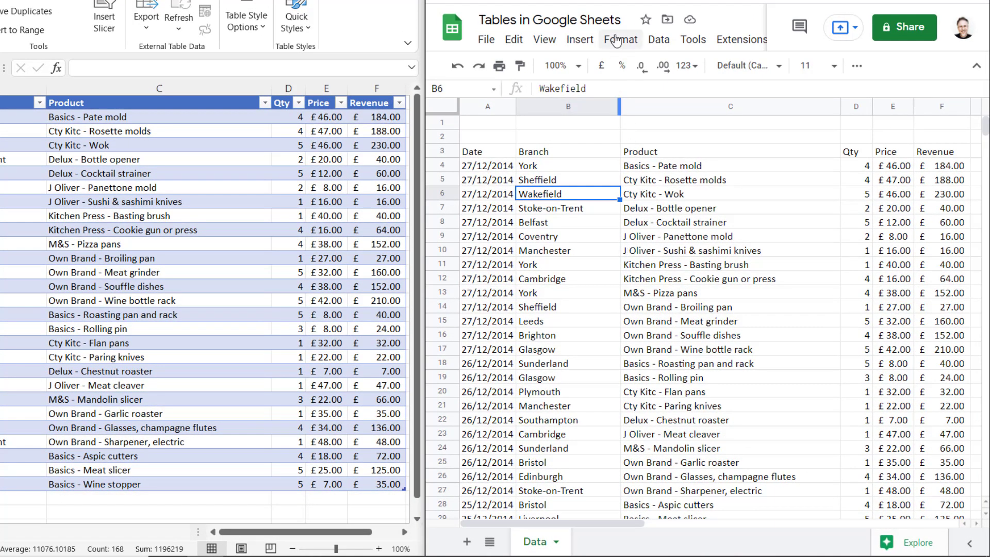
Apply the blue default alternating colours style to the Google Sheets data.
left_click(617, 40)
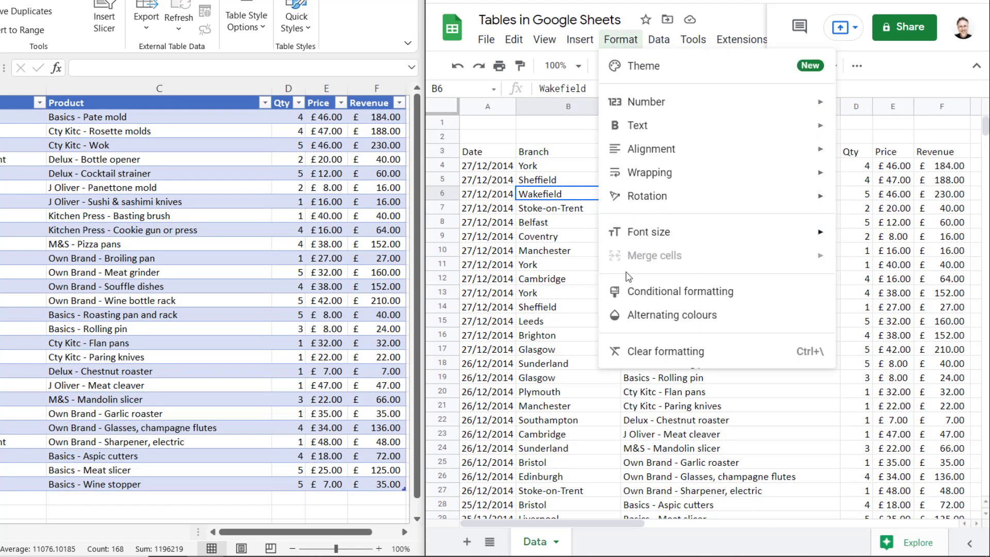
left_click(634, 315)
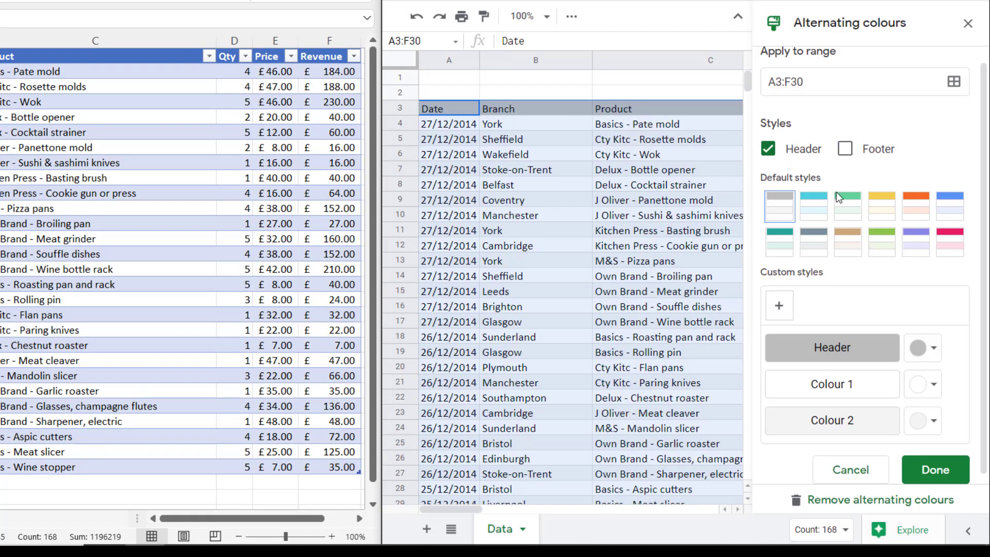
left_click(946, 212)
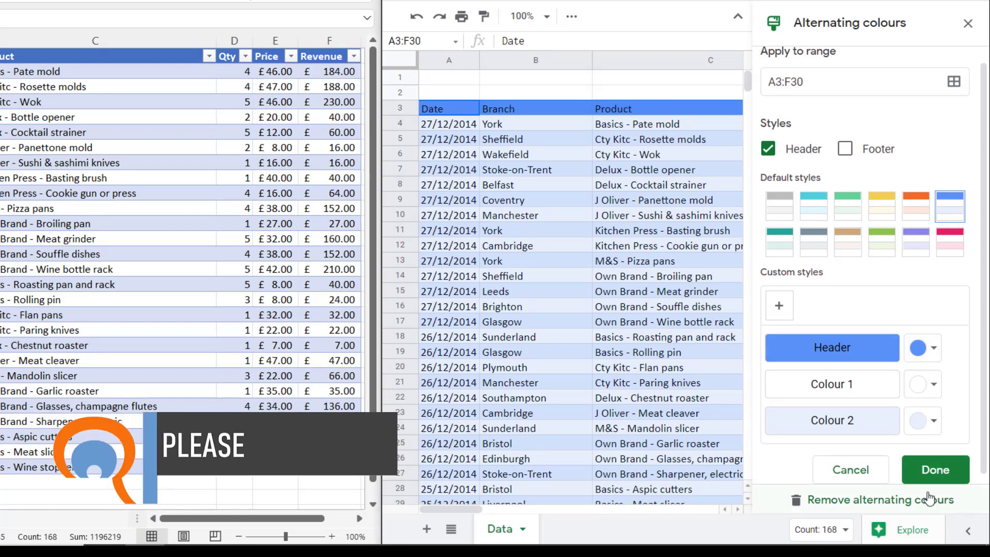
left_click(930, 471)
Enter today's date, 16/11/2021, in cell A31.
left_click(584, 341)
scroll(585, 346, "down", 4)
scroll(584, 346, "down", 2)
left_click(448, 289)
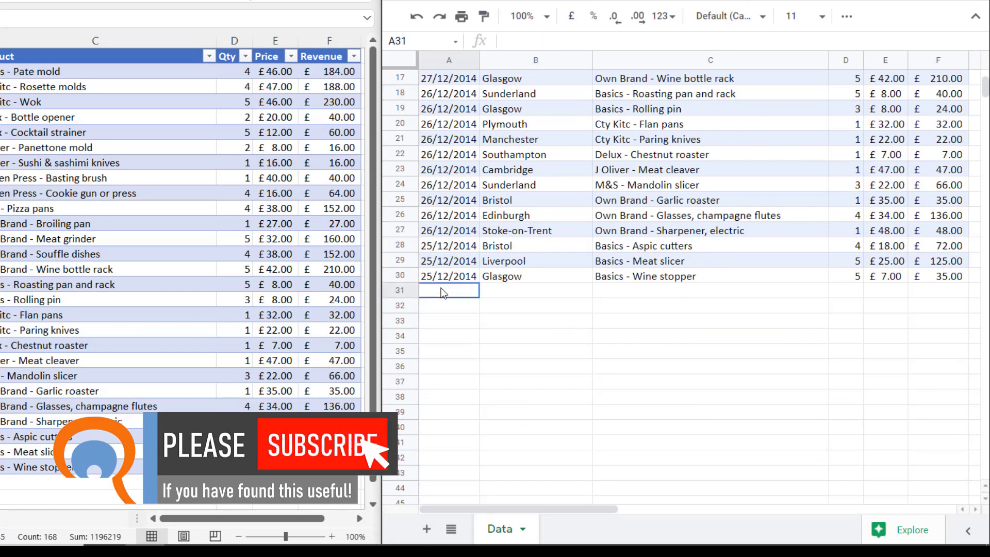
key("ctrl+semicolon")
key("Tab")
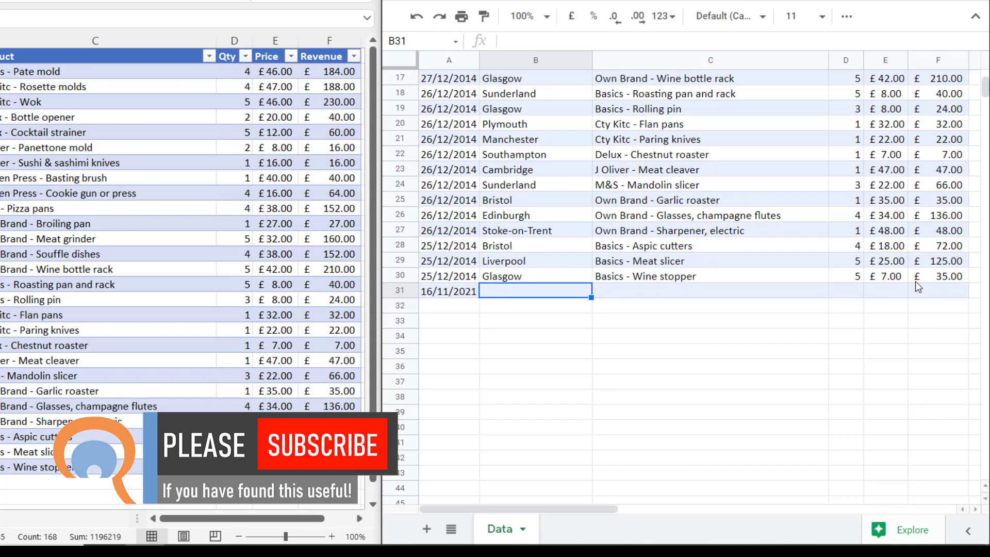
scroll(914, 281, "up", 6)
left_click(535, 185)
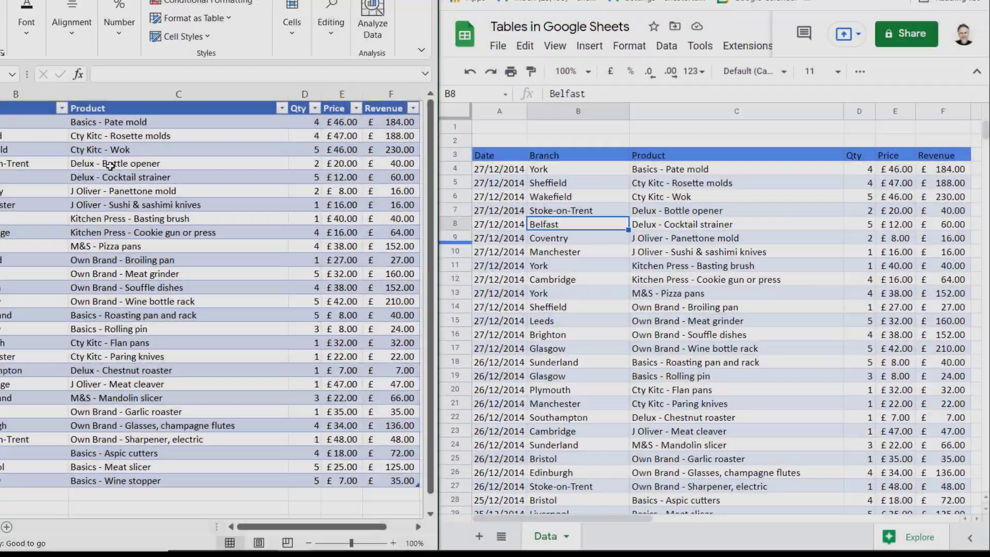
left_click(110, 166)
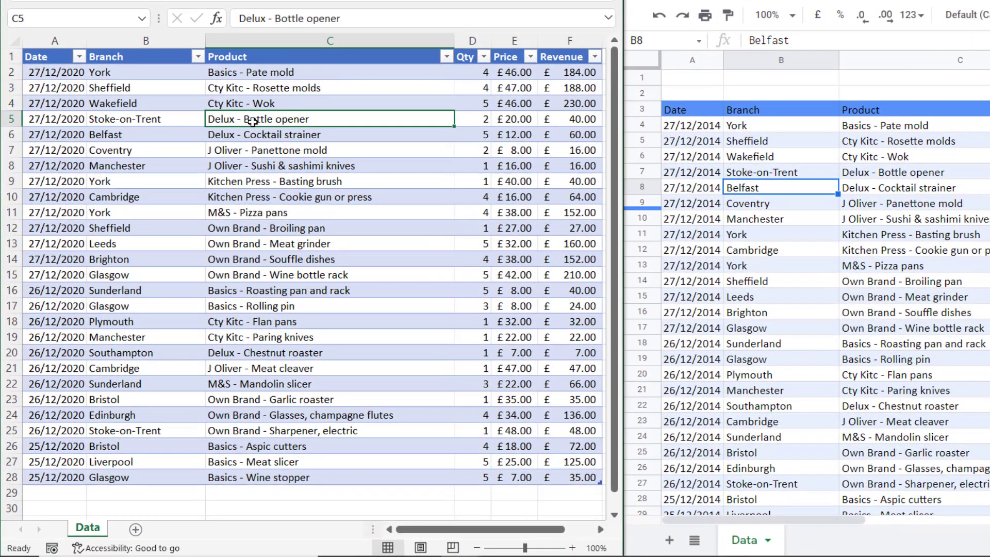
scroll(252, 120, "down", 2)
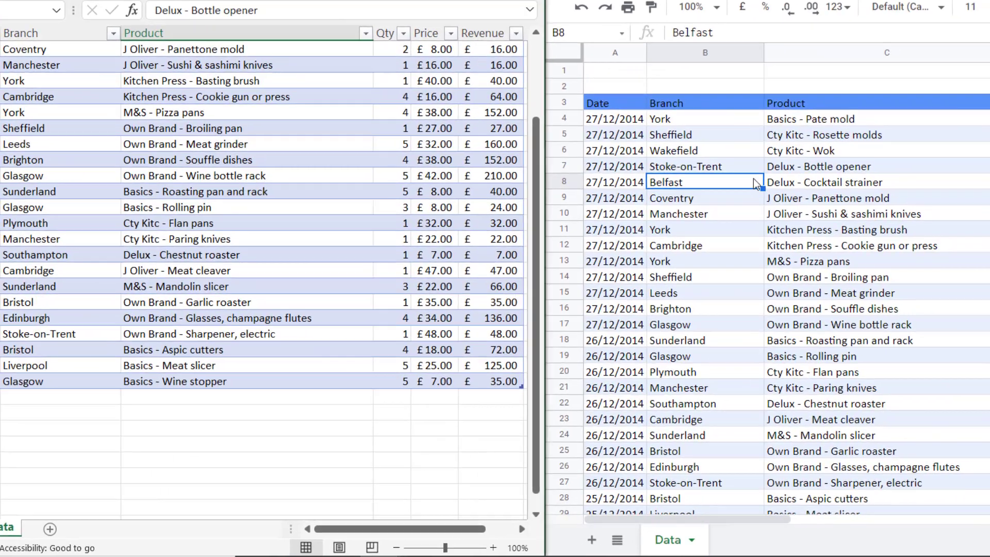
left_click(822, 173)
scroll(818, 173, "down", 2)
scroll(537, 150, "up", 3)
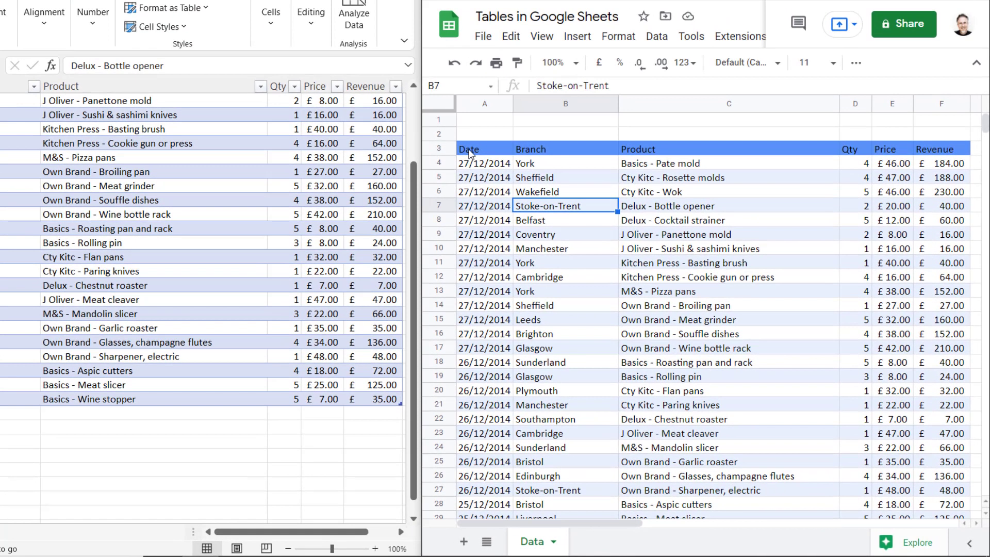
left_click(470, 153)
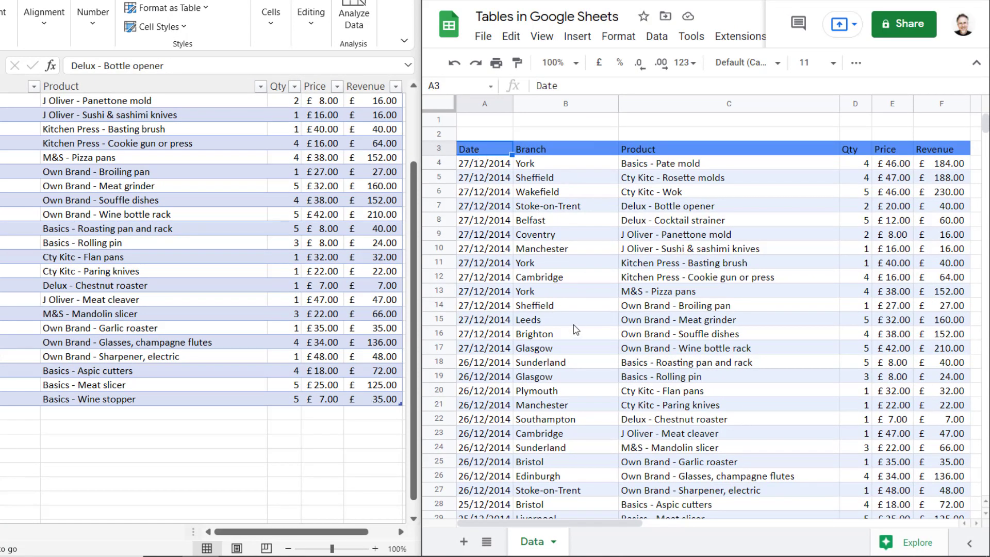
Freeze rows 1–3 so the header row stays fixed while scrolling the data.
left_click(541, 36)
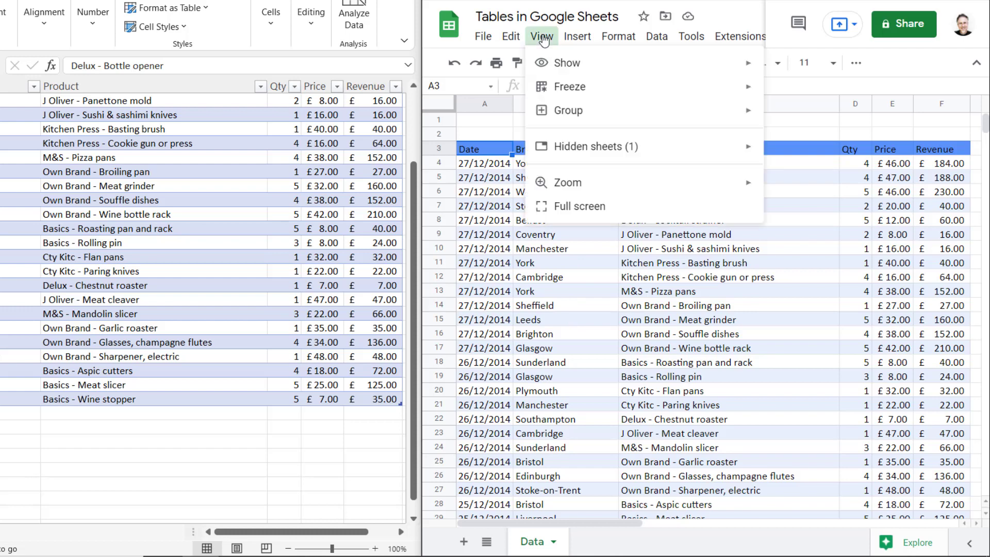
mouse_move(569, 88)
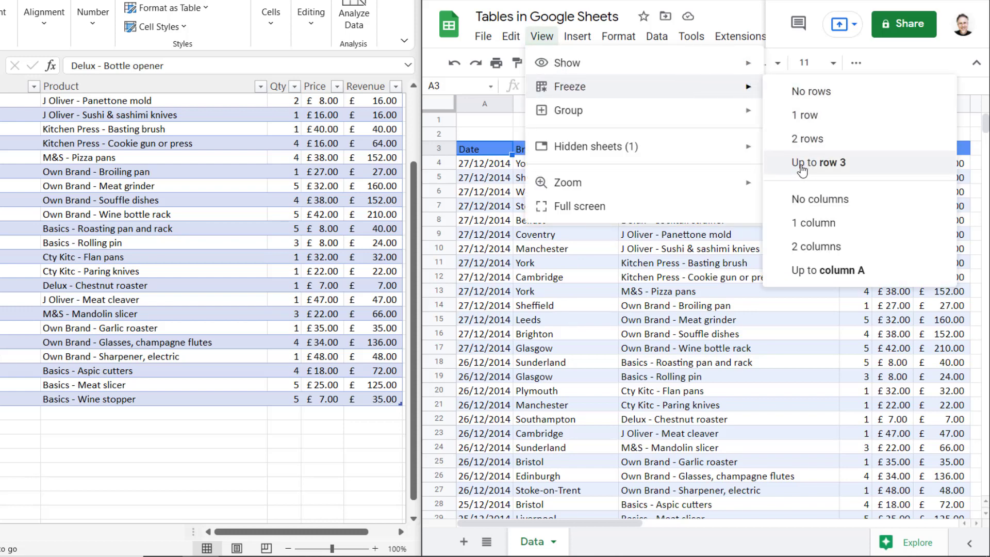
left_click(832, 168)
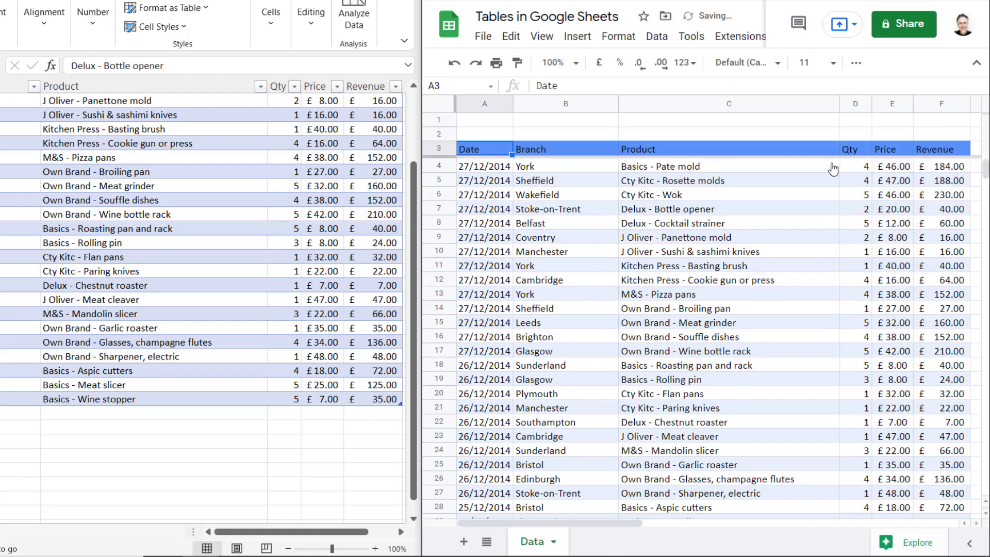
scroll(556, 274, "down", 4)
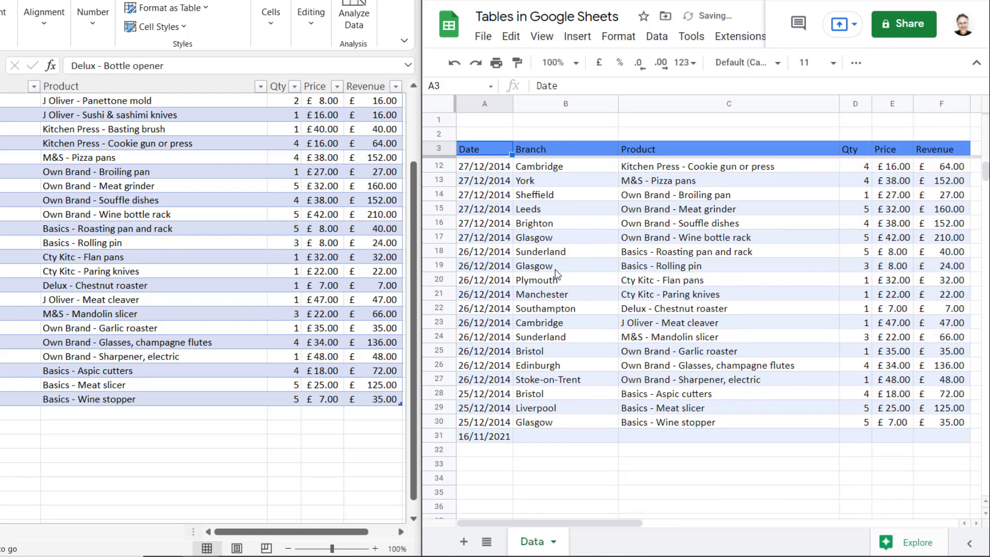
scroll(555, 274, "up", 2)
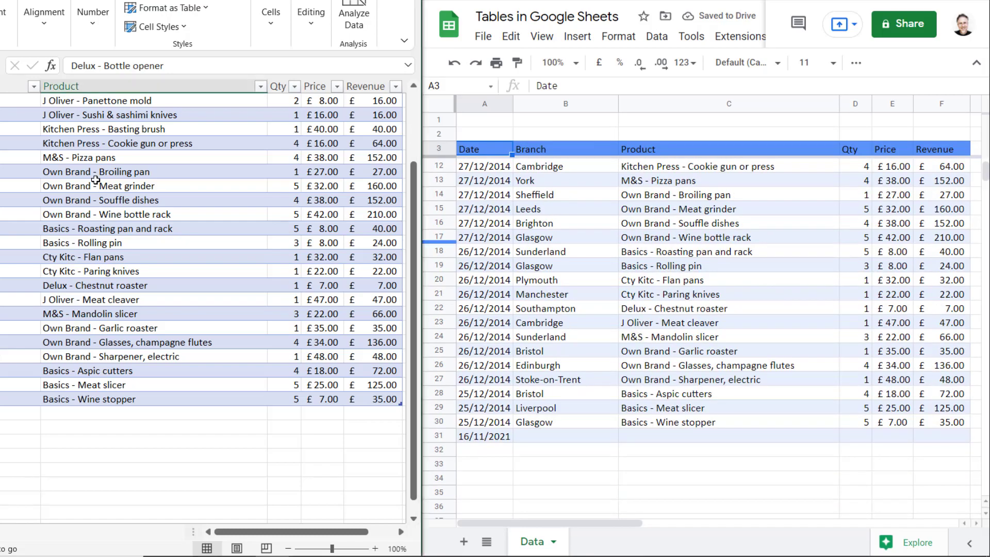
scroll(145, 180, "down", 2)
scroll(195, 178, "up", 2)
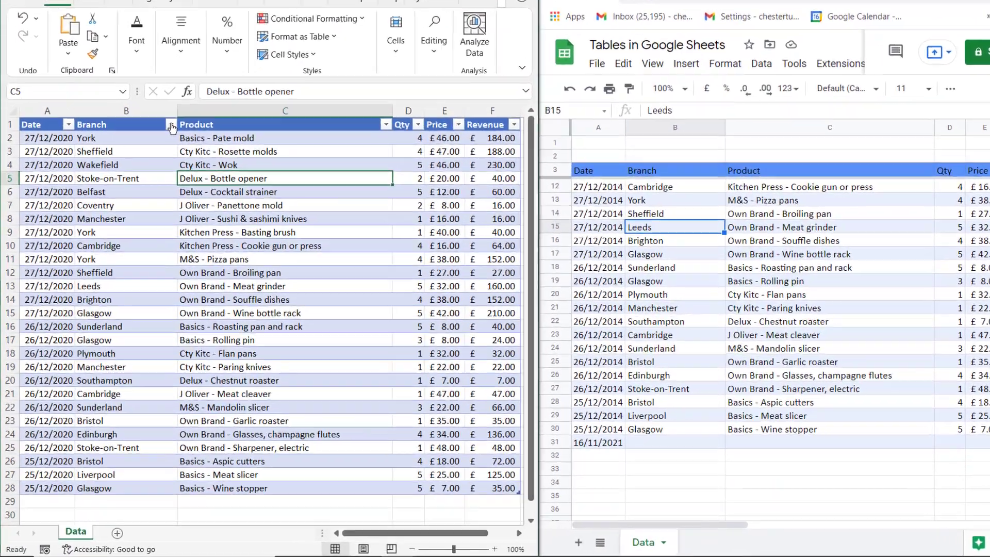
left_click(72, 120)
left_click(199, 52)
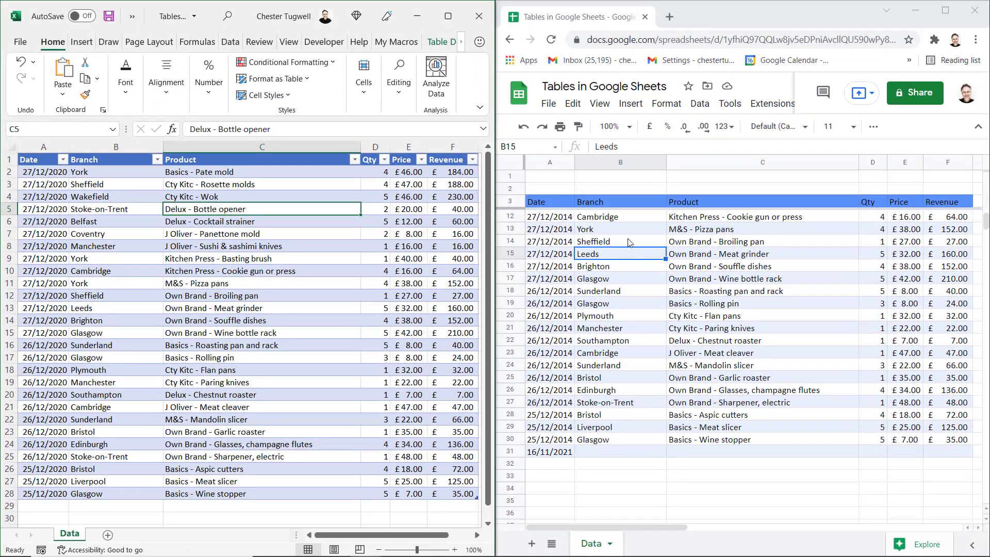
left_click(626, 233)
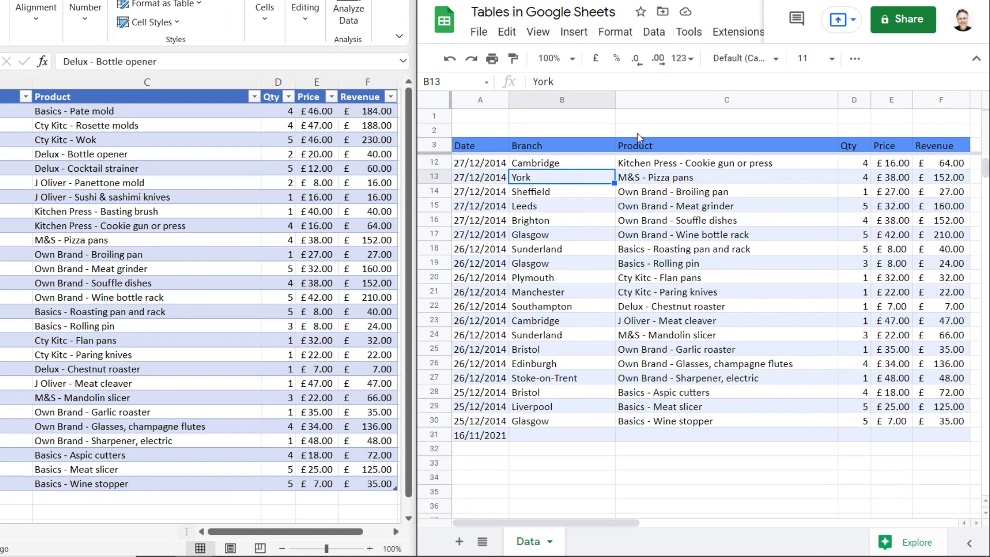
Add header filters, briefly show only Glasgow branches, then restore all branches.
left_click(656, 33)
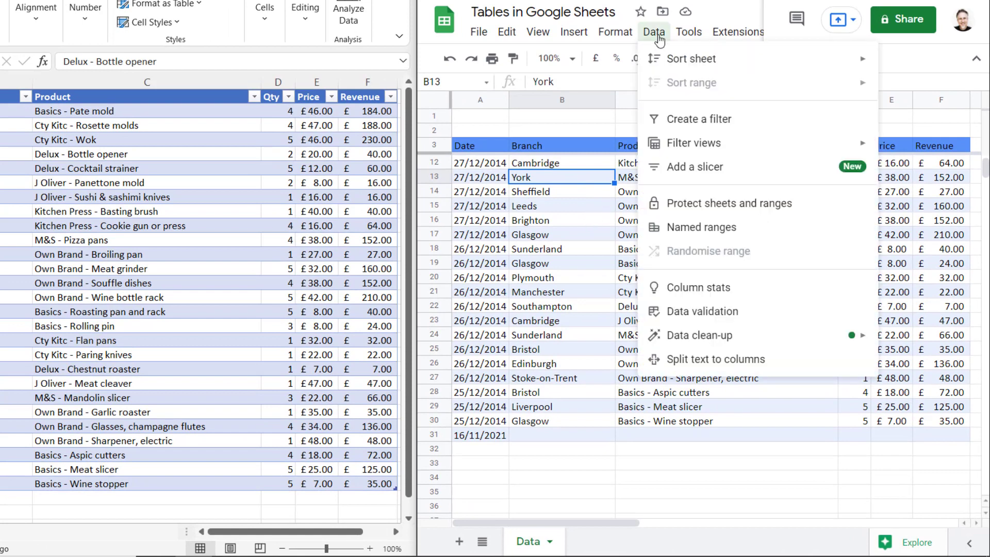
left_click(690, 120)
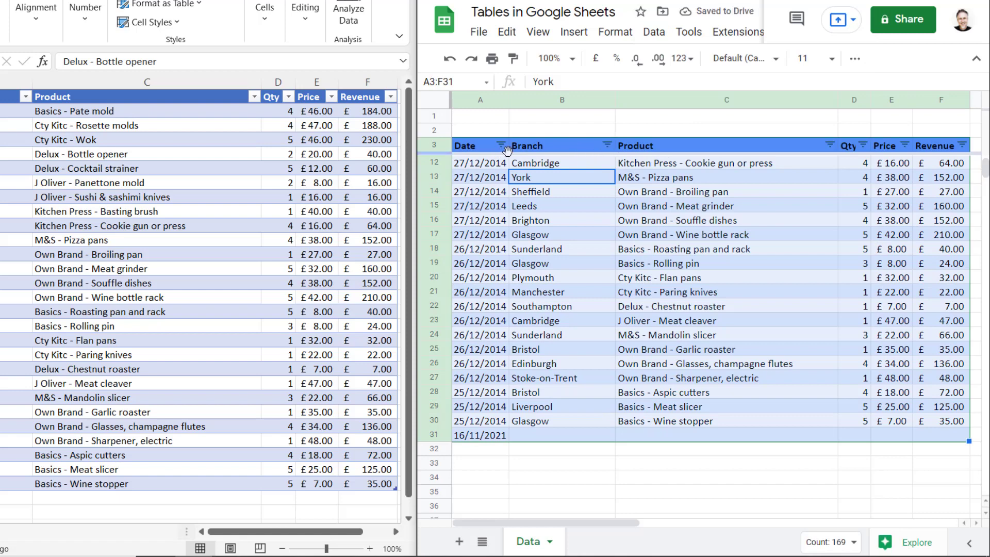
left_click(606, 145)
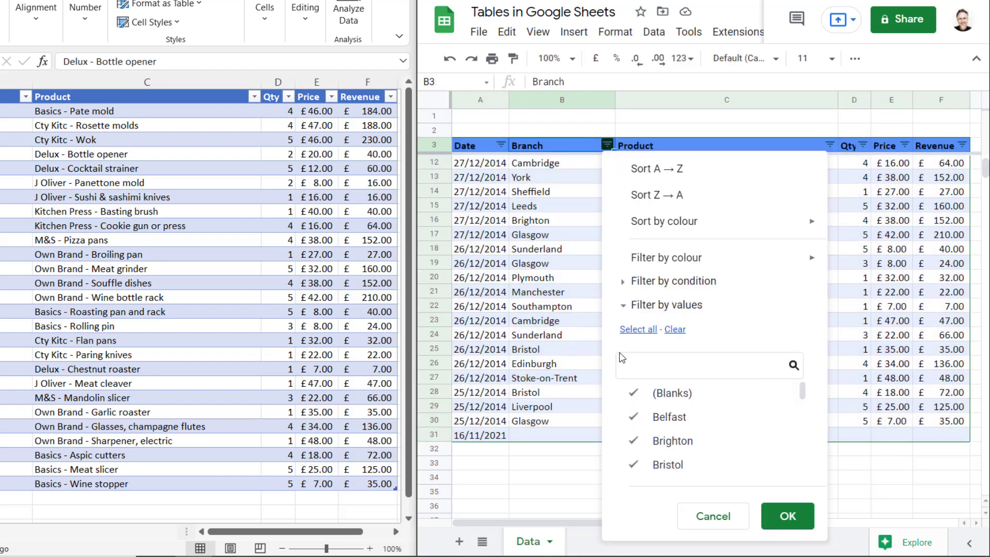
left_click(676, 334)
left_click_drag(802, 393, 809, 424)
left_click(691, 428)
left_click(787, 515)
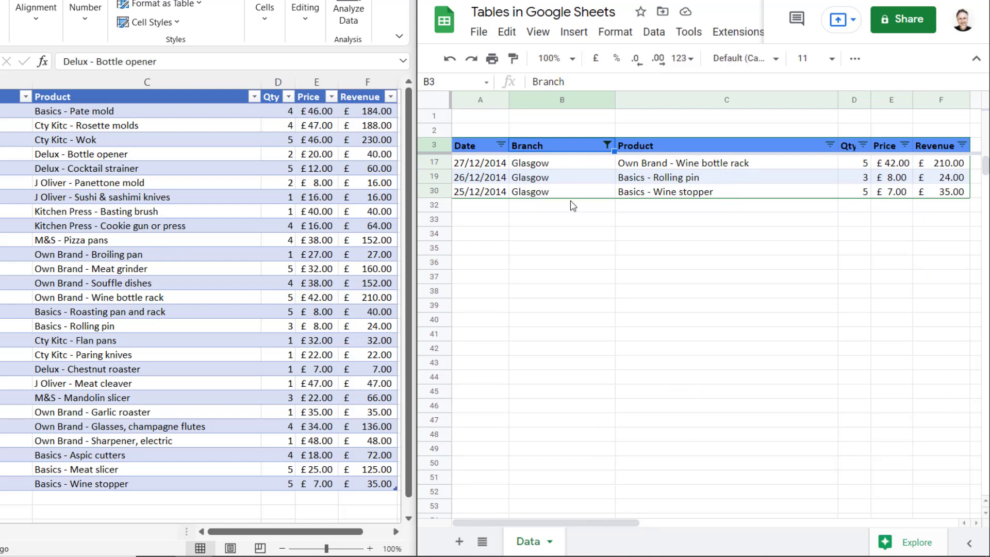
left_click(607, 144)
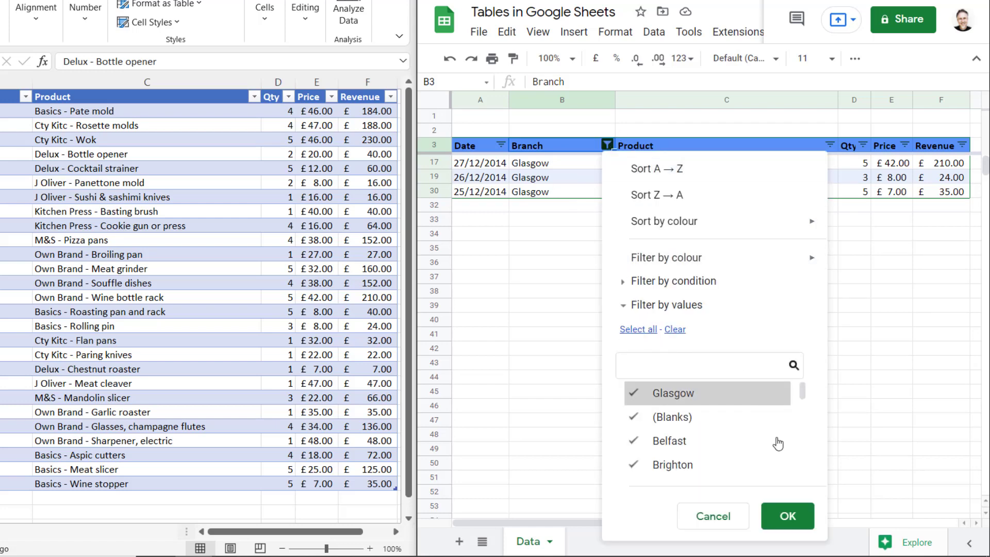
left_click(783, 514)
Enter Glasgow in B31 and a new row 32 with today's date and Bristol.
scroll(541, 423, "down", 3)
left_click(562, 421)
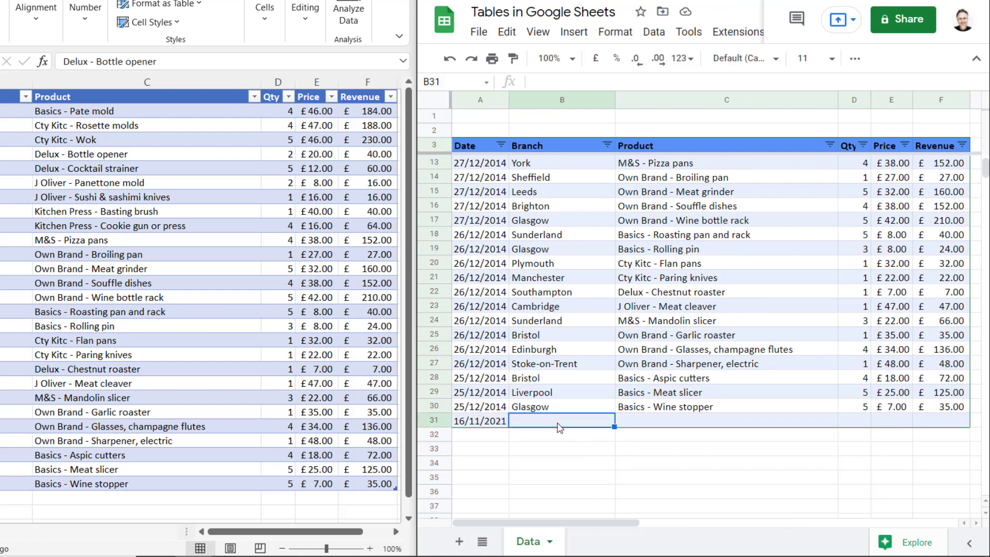
type("Glasgow")
key("Tab")
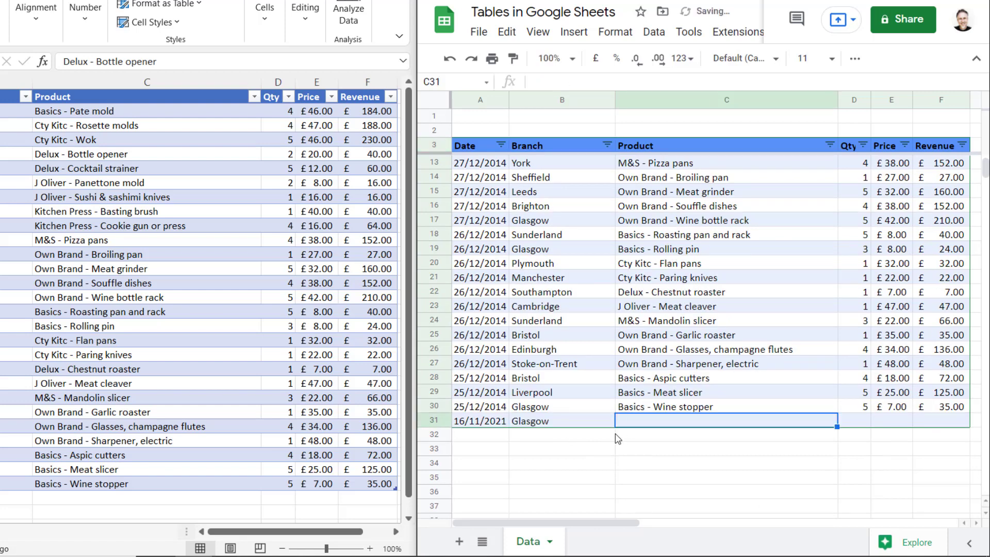
left_click(473, 441)
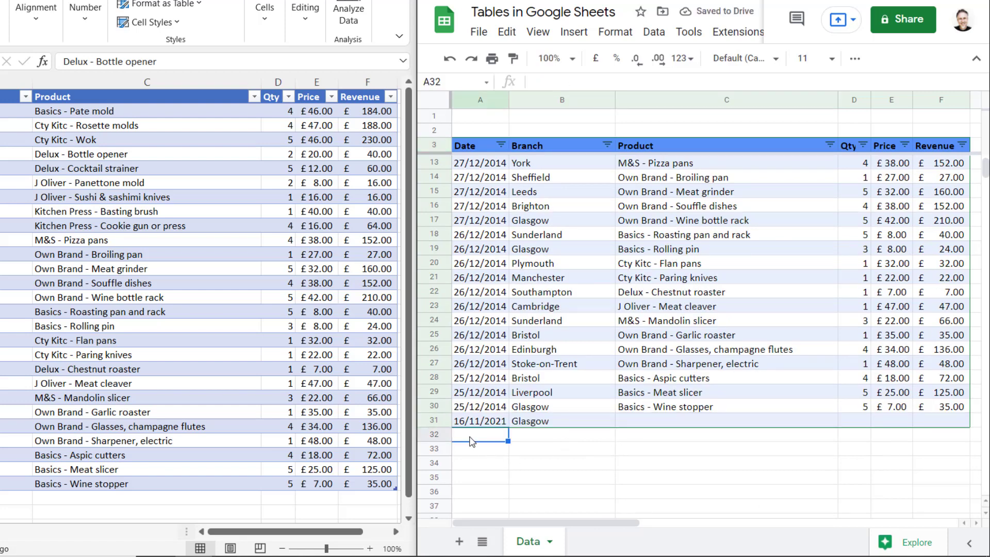
key("ctrl+semicolon")
key("Return")
left_click(527, 440)
type("Bris")
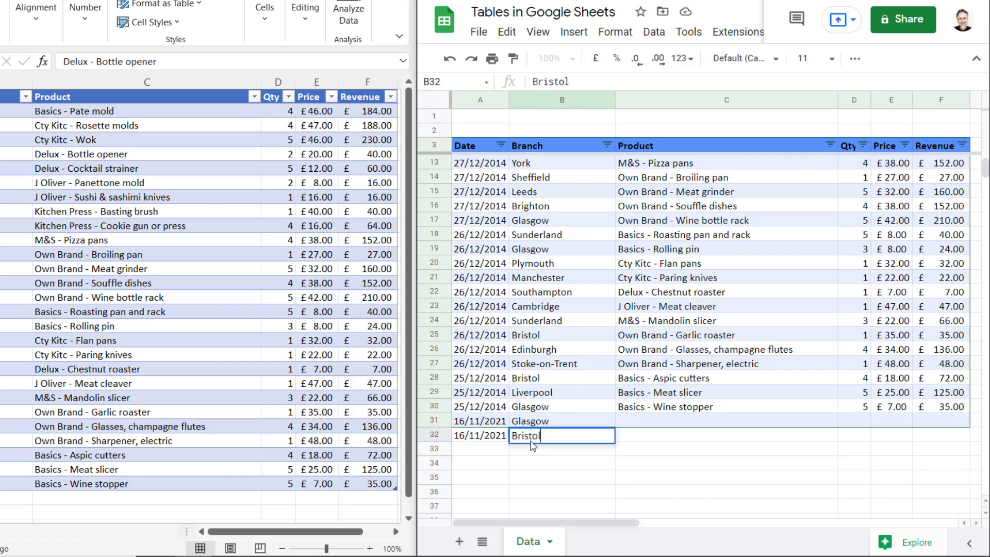
type("tol")
key("Return")
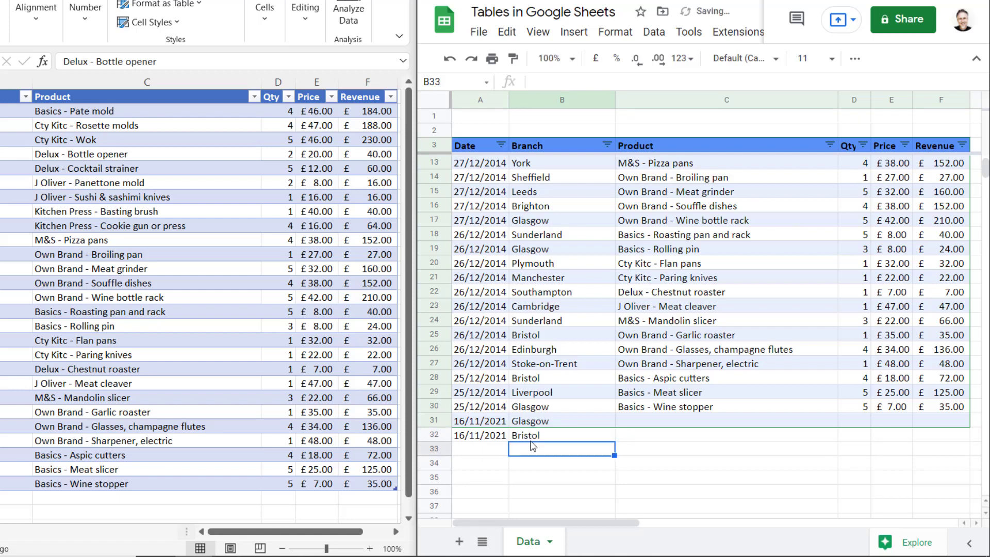
Filter the Branch column to show only Glasgow rows.
left_click(545, 278)
left_click(607, 146)
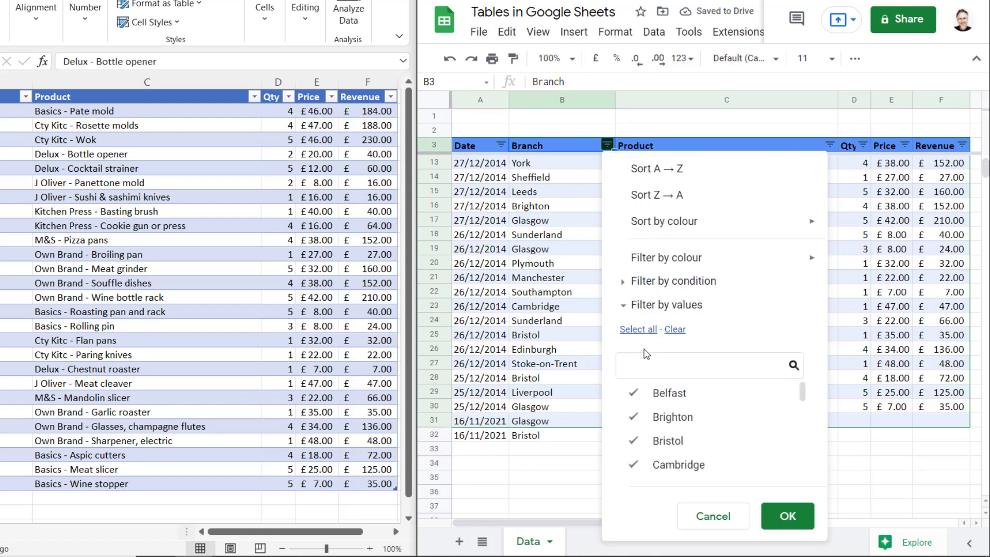
left_click(668, 334)
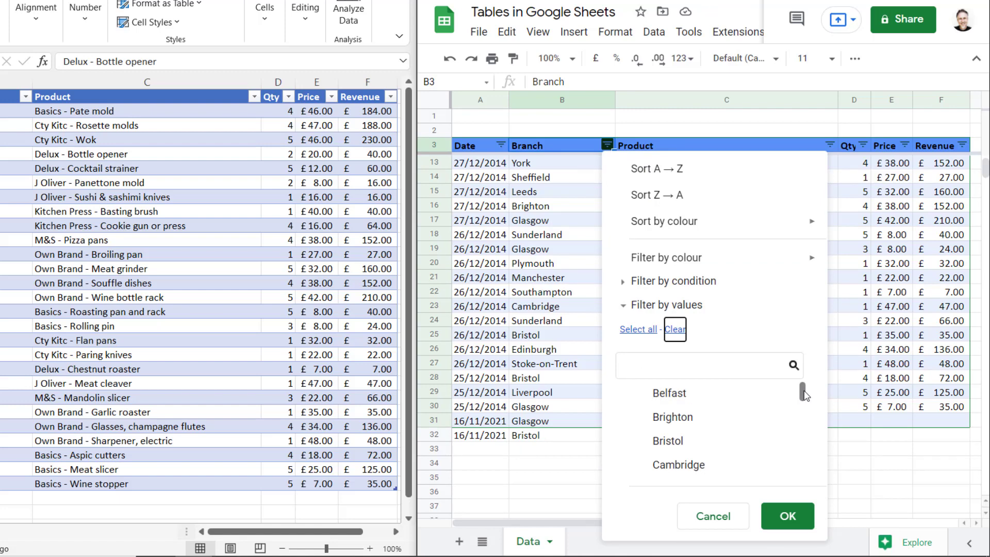
left_click_drag(802, 393, 809, 420)
left_click(698, 412)
left_click(787, 516)
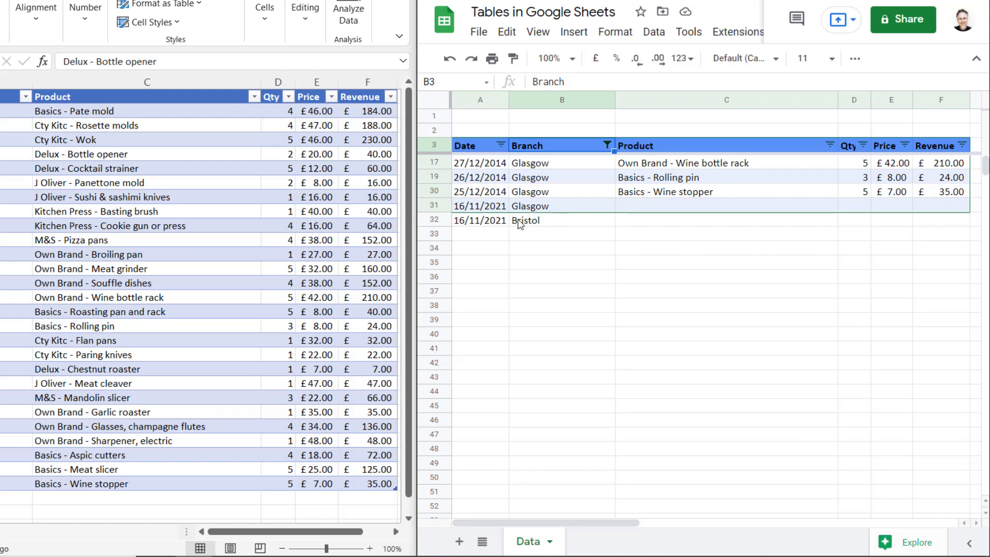
Create a new filter view and rename it Transactions.
left_click(595, 185)
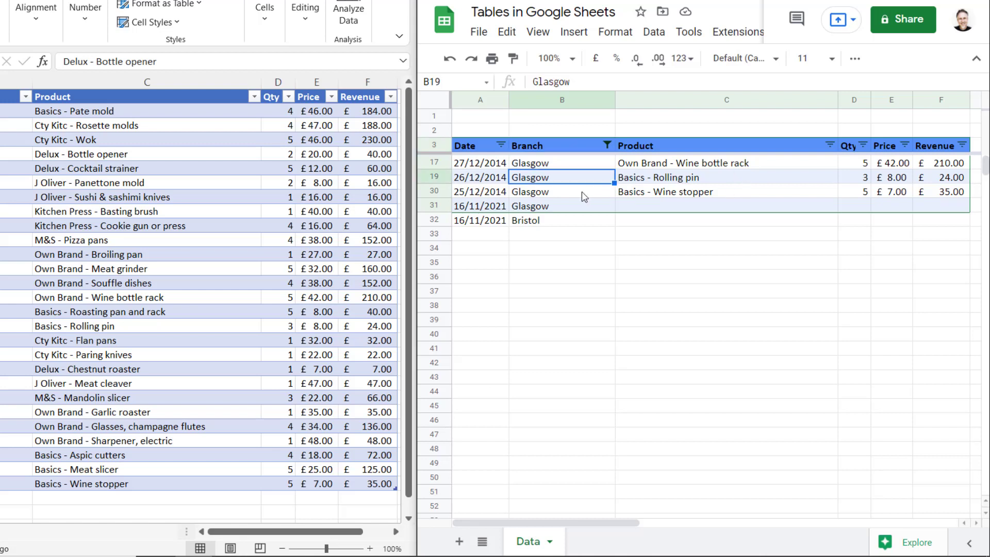
left_click(657, 36)
mouse_move(695, 143)
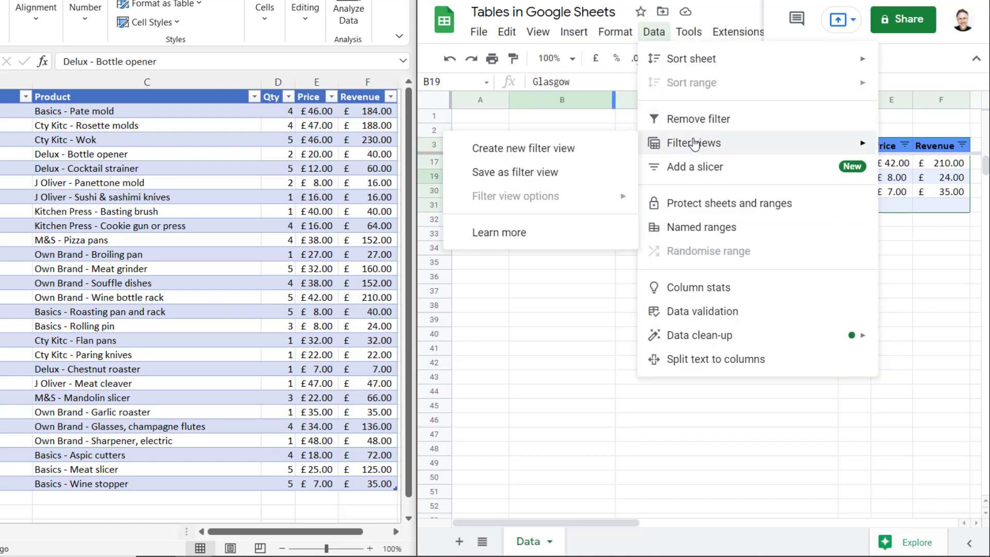
left_click(532, 153)
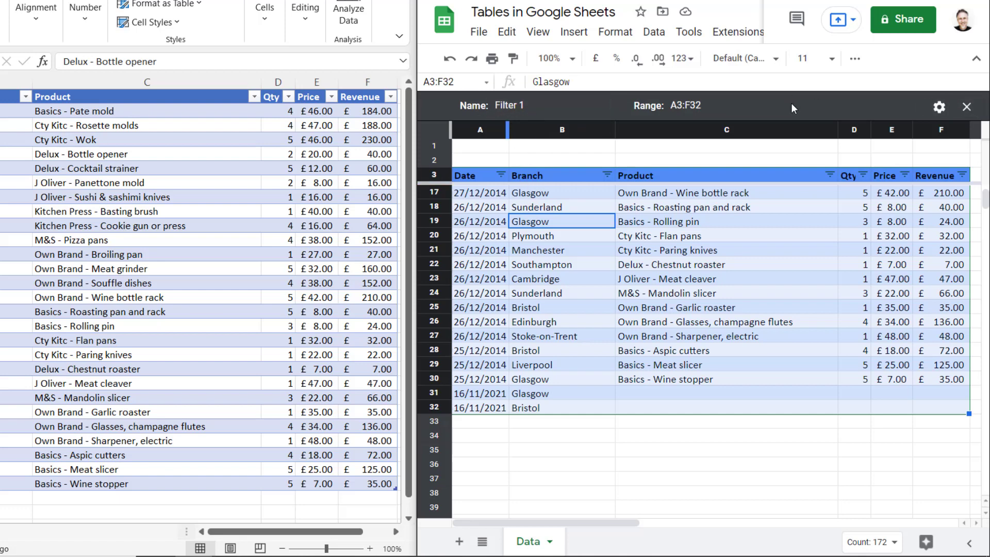
left_click(541, 106)
left_click_drag(541, 105, 456, 104)
type("Trans")
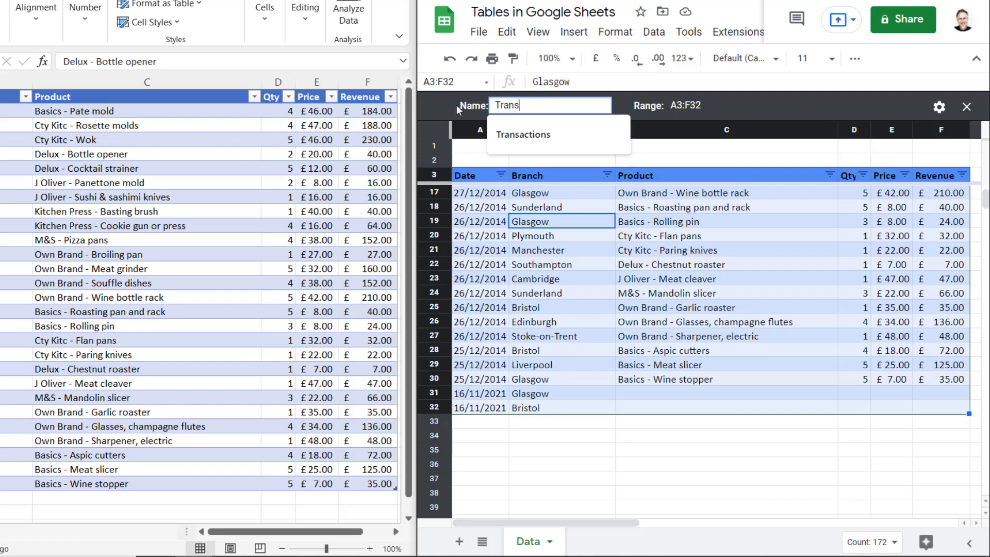
type("actions")
key("Tab")
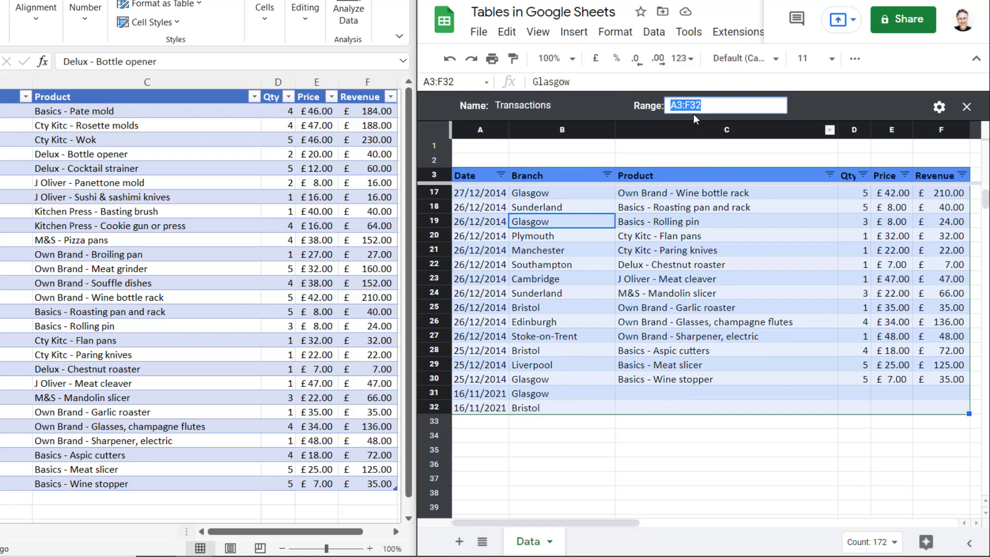
left_click(825, 105)
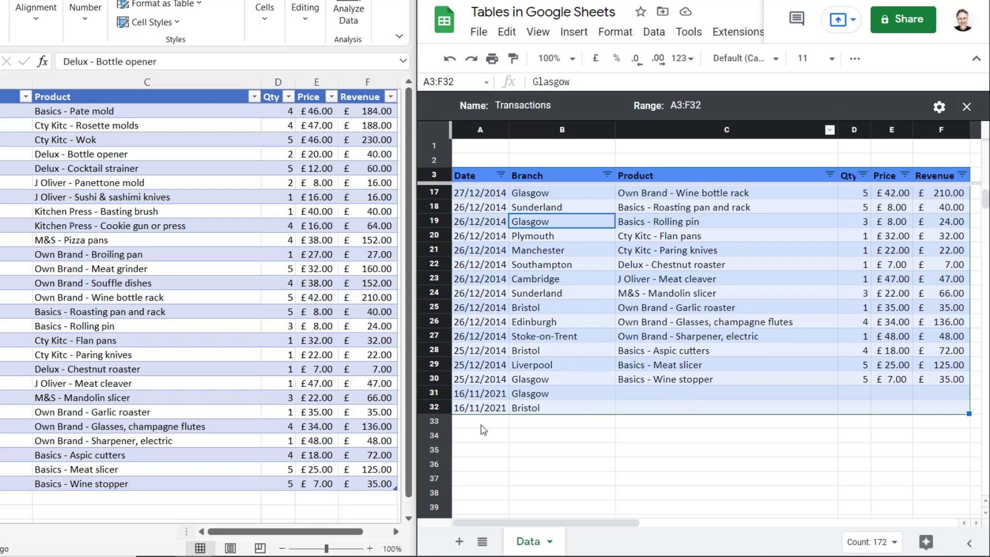
Add row 33 with today's date 16/11/2021 and branch Bristol.
left_click(489, 421)
key("ctrl+semicolon")
key("Tab")
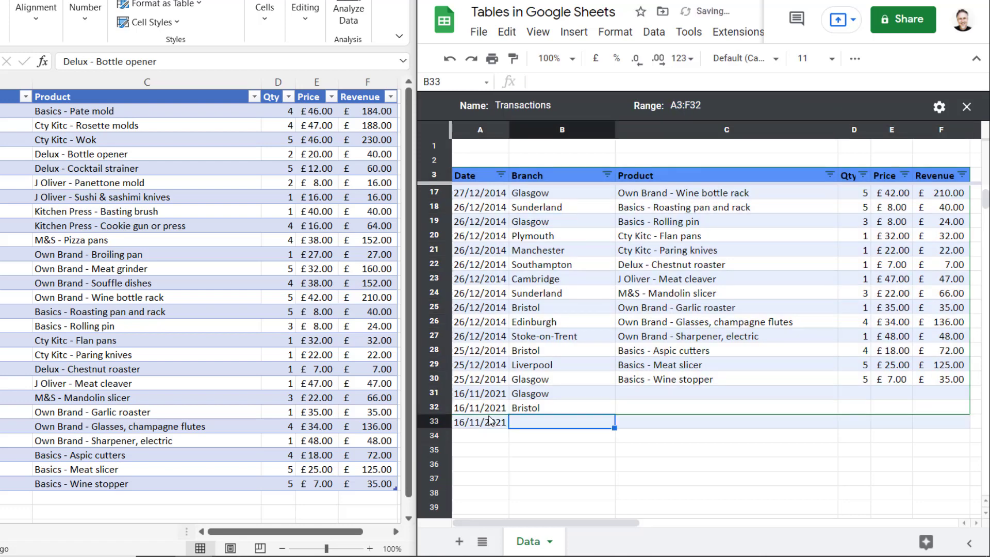
type("Bristol")
key("Tab")
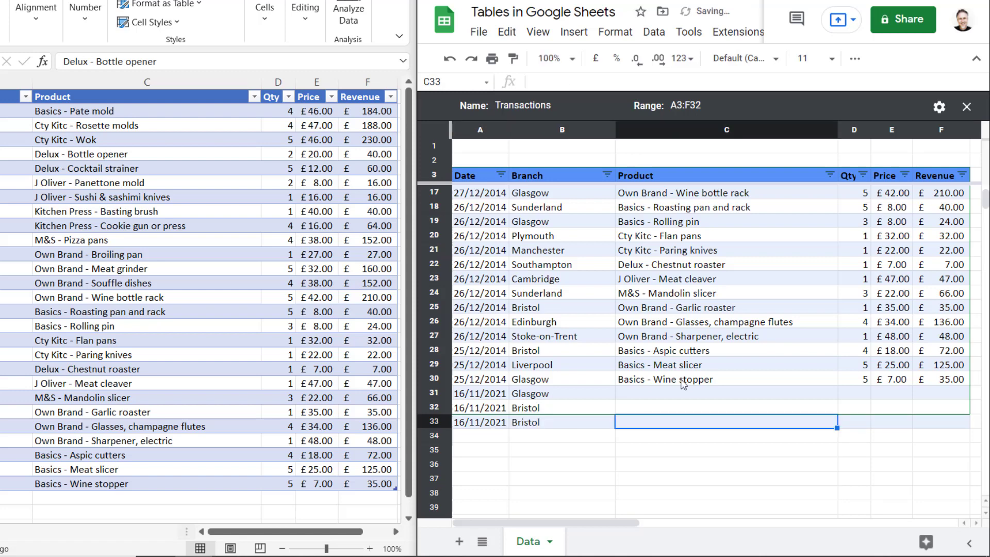
Extend the Transactions filter view range to A3:F33.
left_click(707, 105)
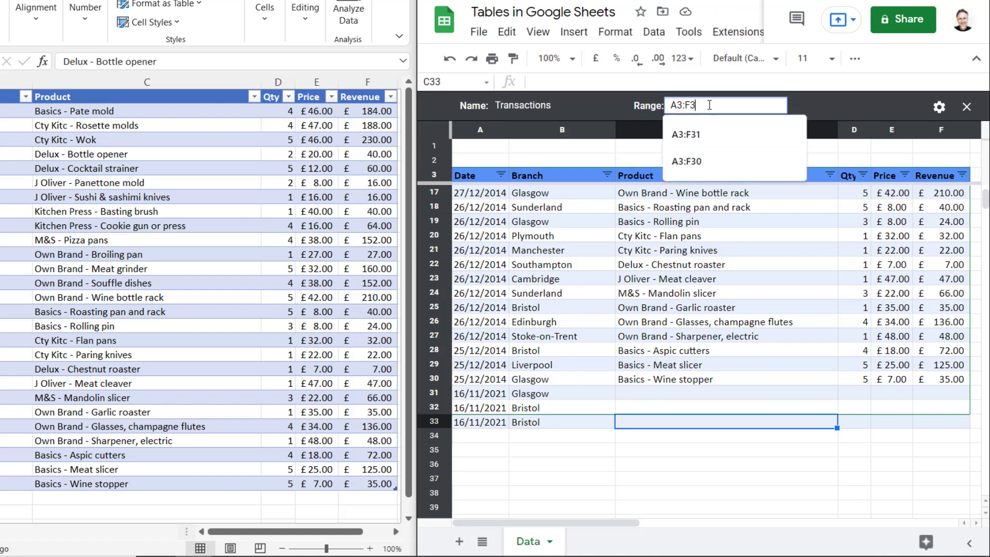
type("3")
key("Return")
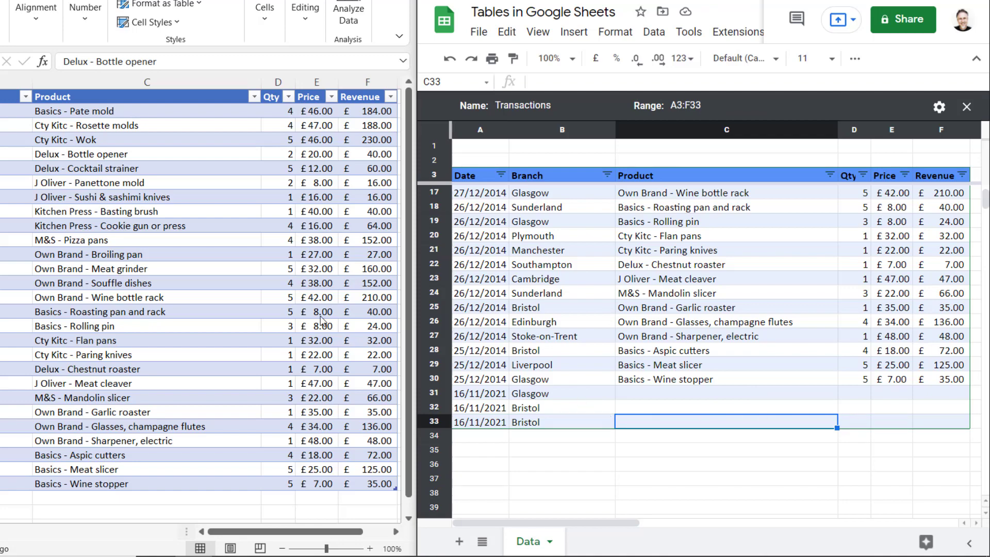
Bring the Excel workbook forward and select a cell in its table.
left_click(156, 240)
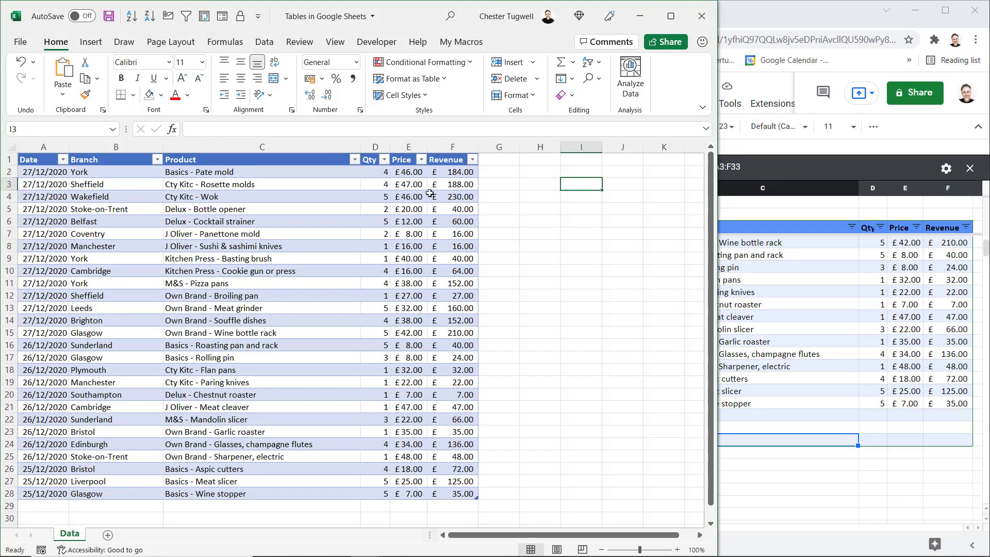
left_click(273, 199)
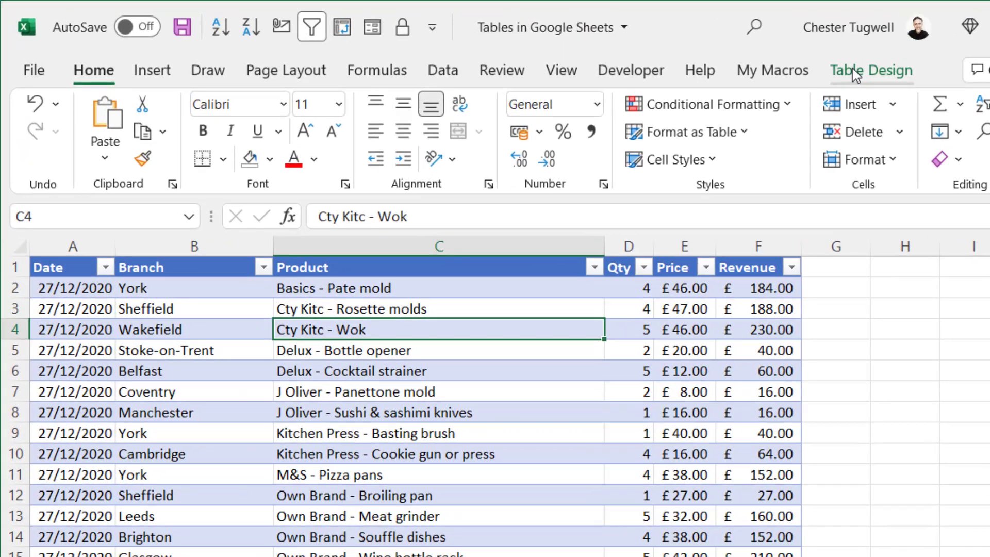
Rename the Excel table from Table1 to Transaction_data.
left_click(520, 41)
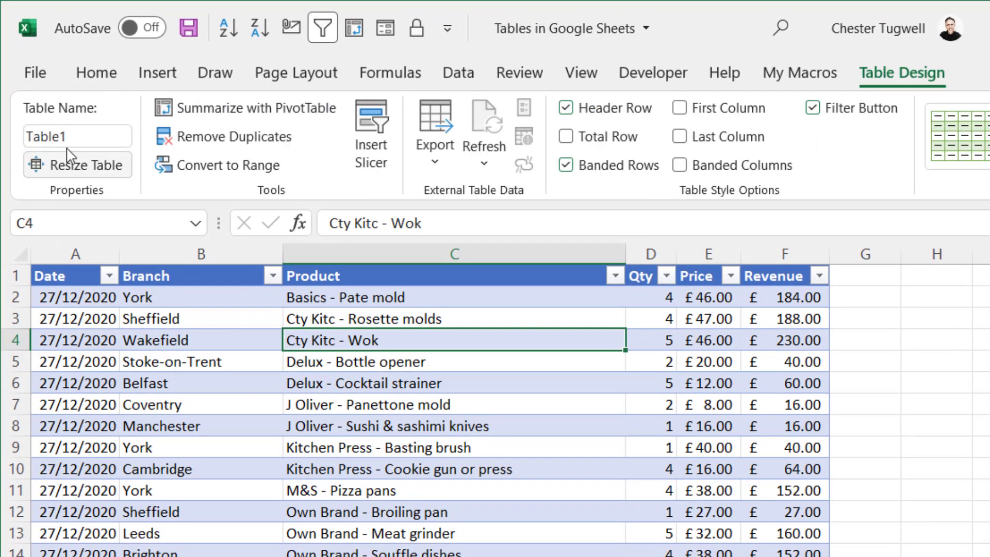
left_click(76, 133)
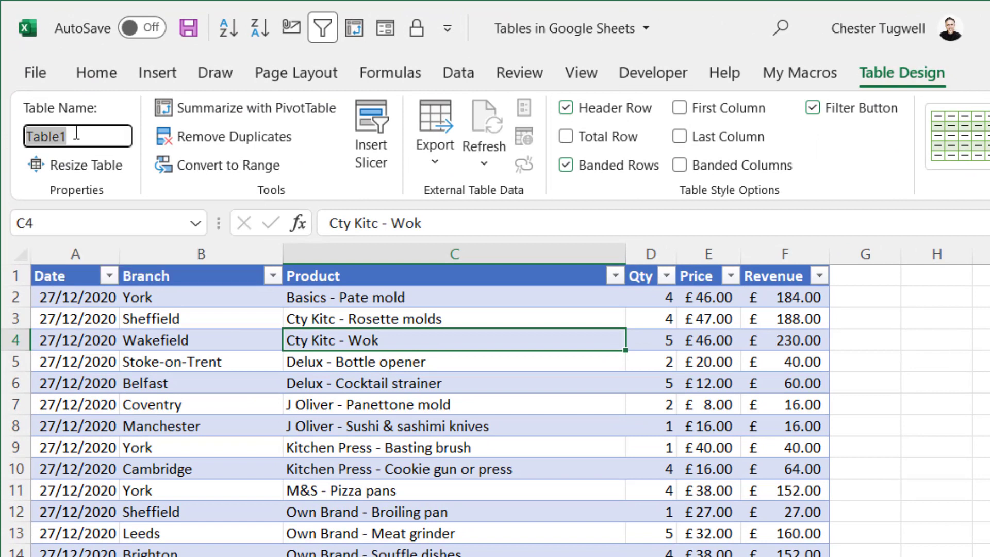
type("Trans")
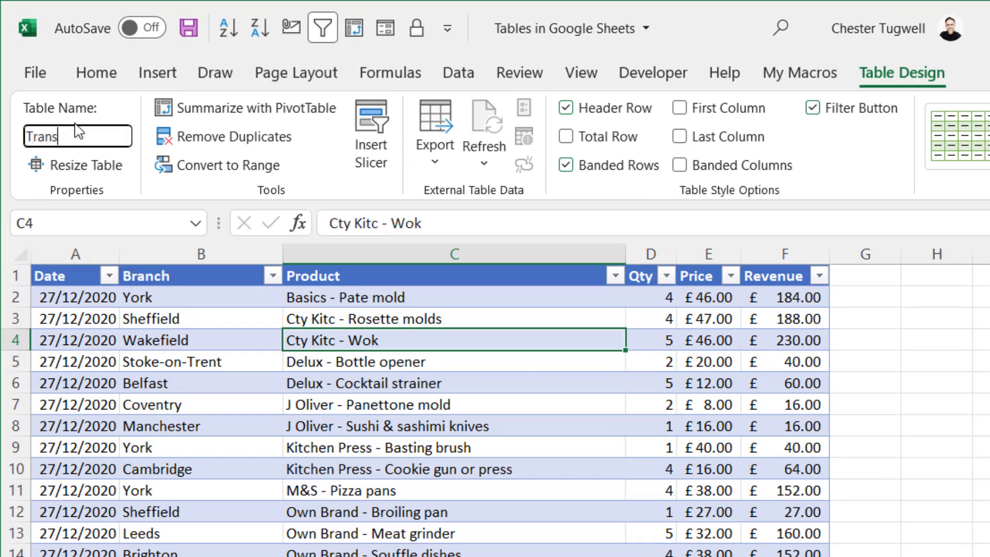
type("action_data")
key("Return")
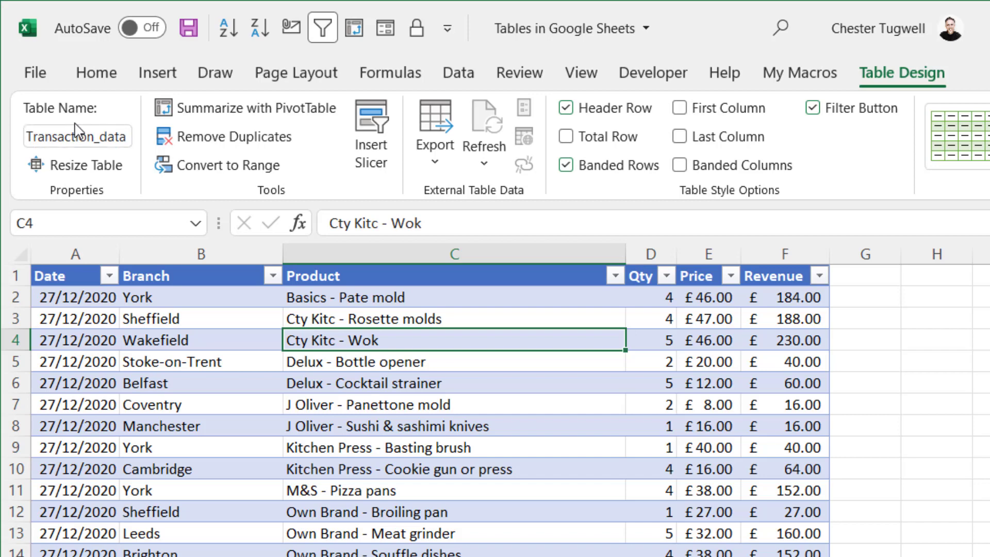
left_click(985, 319)
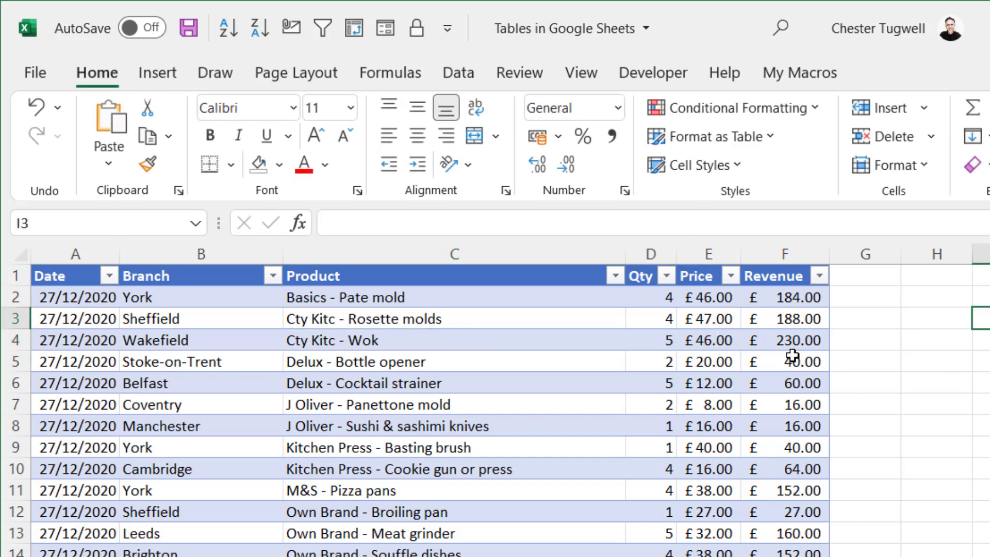
Total Revenue in I3 with =SUM(Transaction_data[Revenue]), giving £2,228.00.
type("=sum")
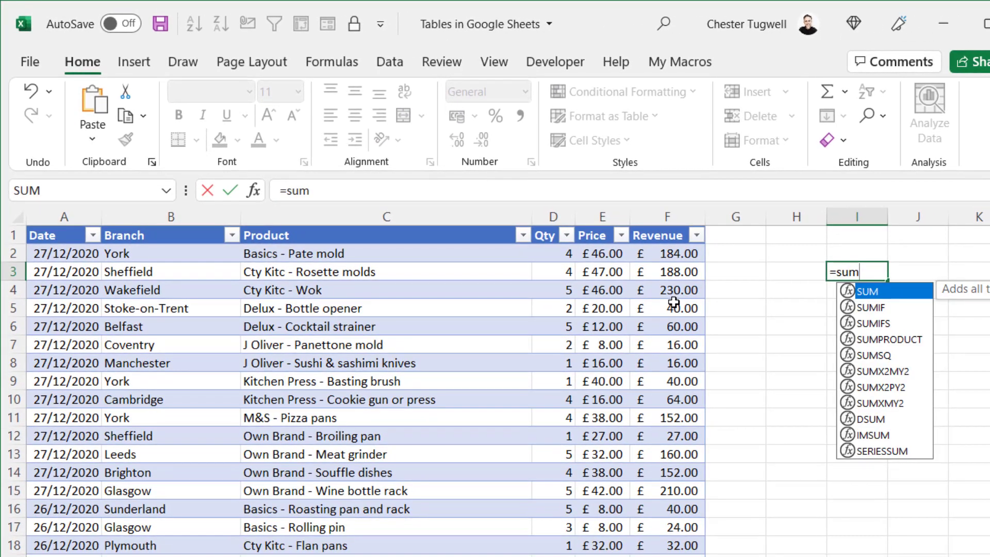
type("(tra")
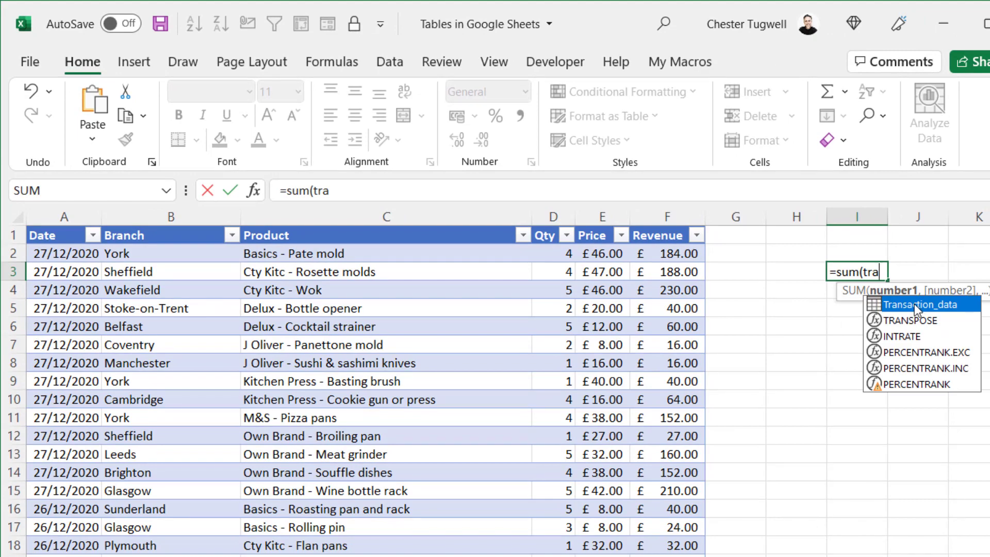
double_click(914, 304)
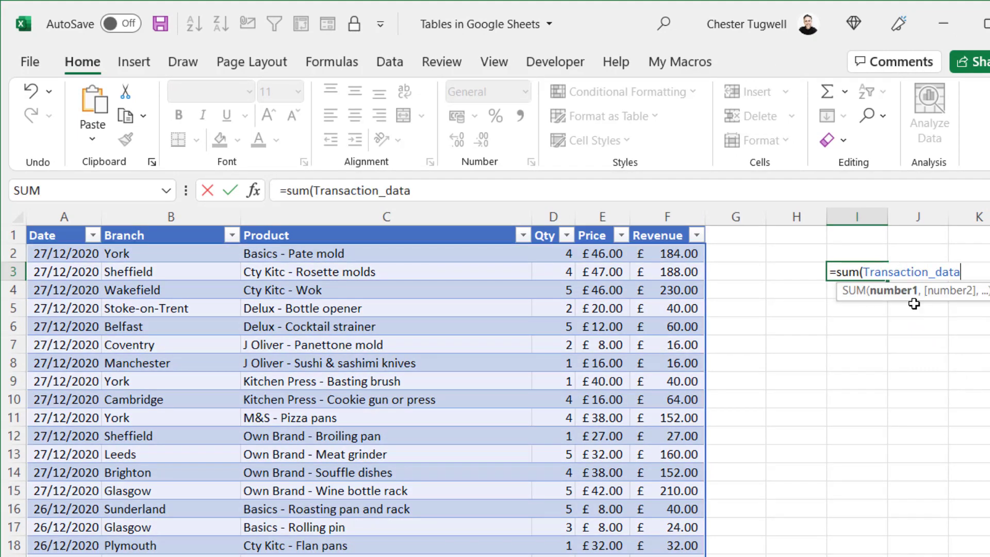
type("[")
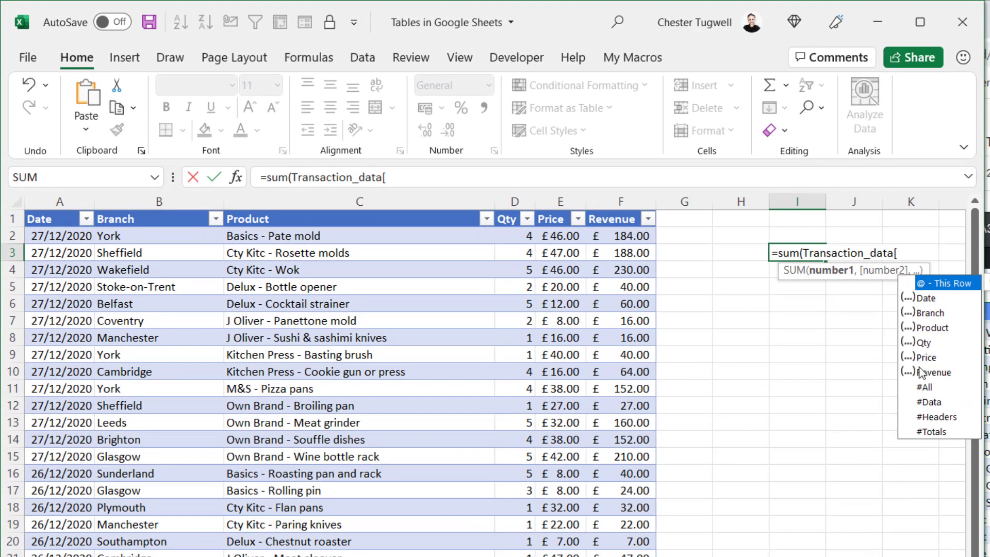
double_click(923, 372)
type("])")
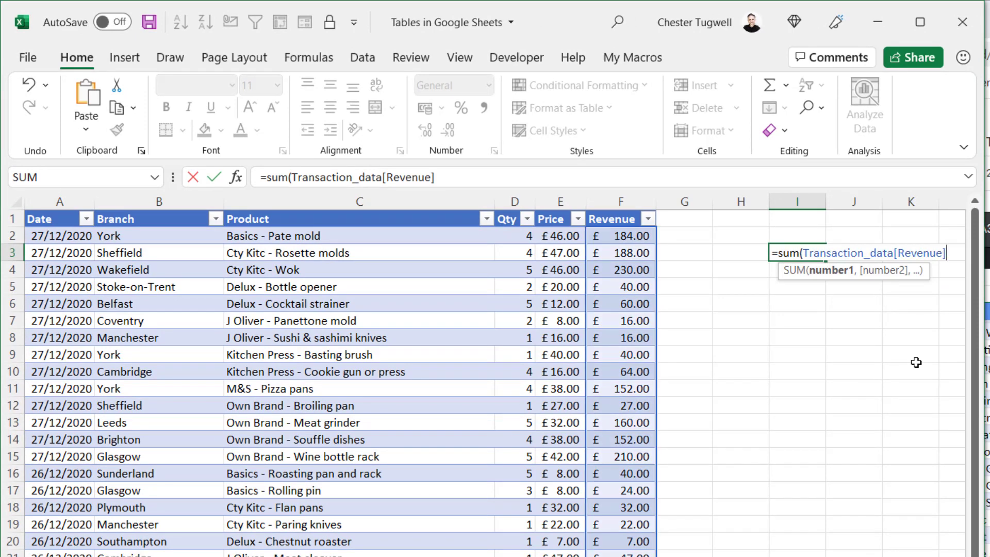
key("Return")
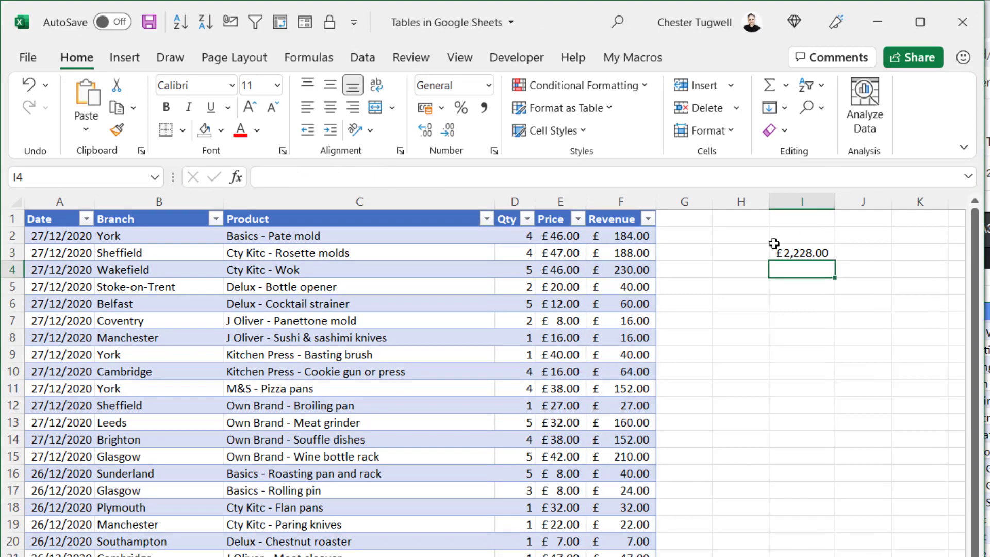
left_click(796, 251)
double_click(796, 251)
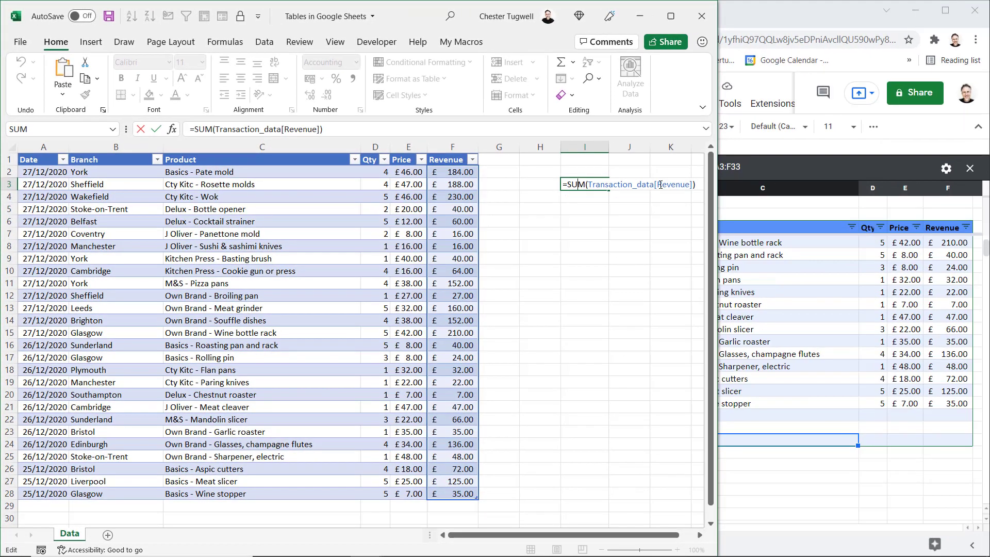
key("Return")
Widen Google Sheets and start a new named range called Revenue.
left_click(813, 16)
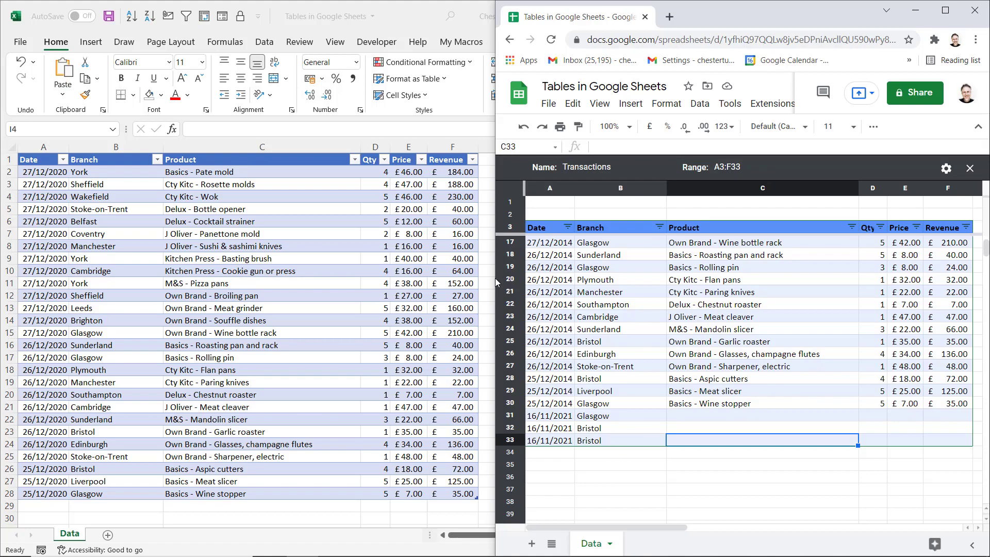
left_click_drag(494, 278, 376, 277)
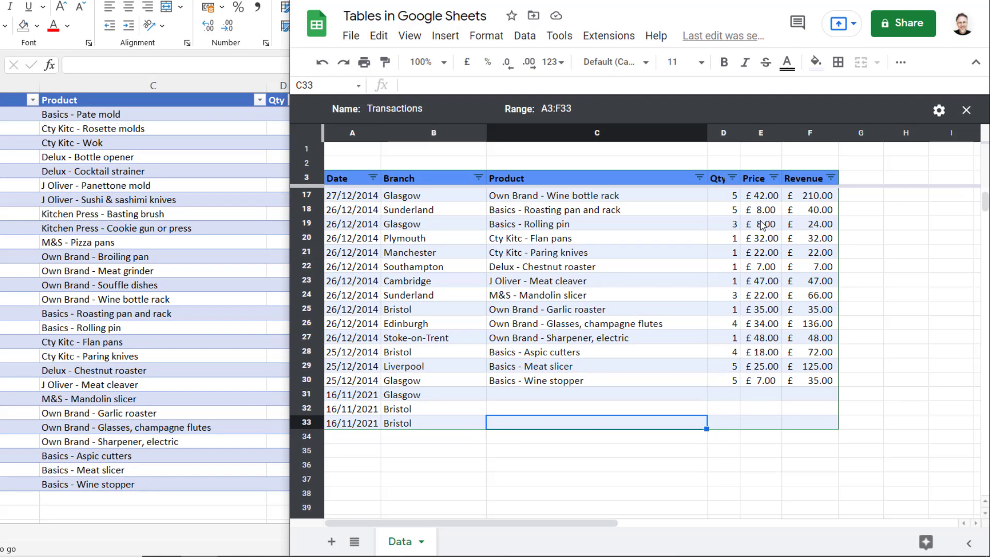
left_click(907, 245)
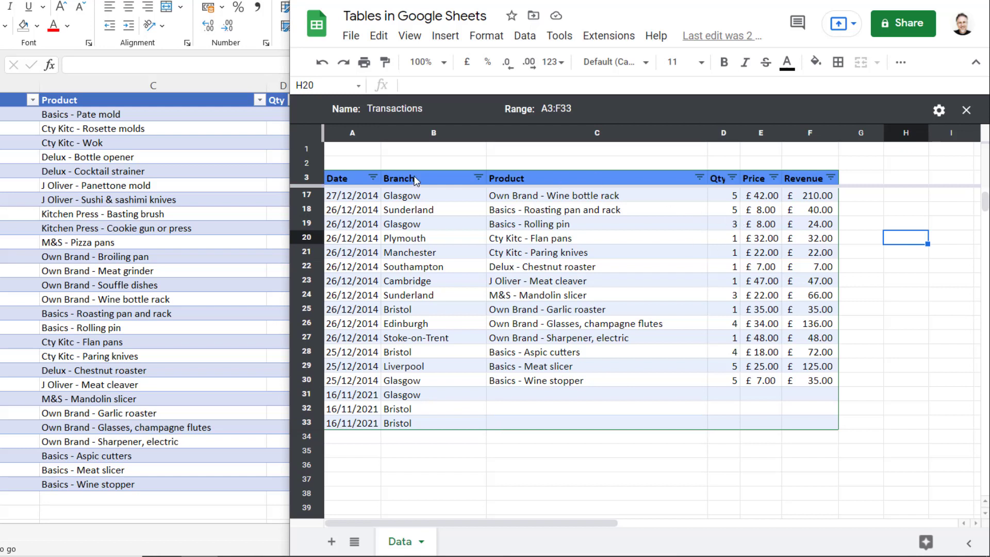
left_click(524, 37)
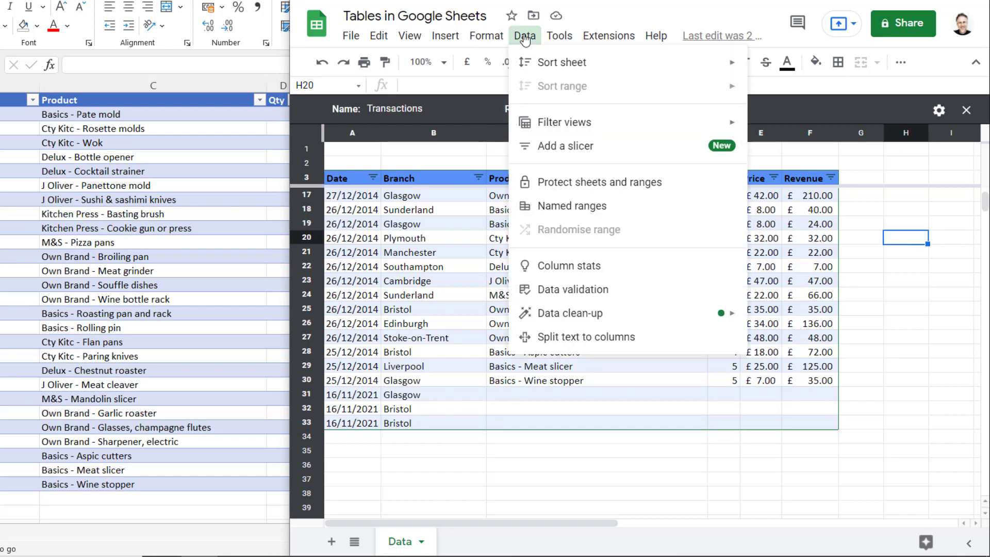
left_click(559, 206)
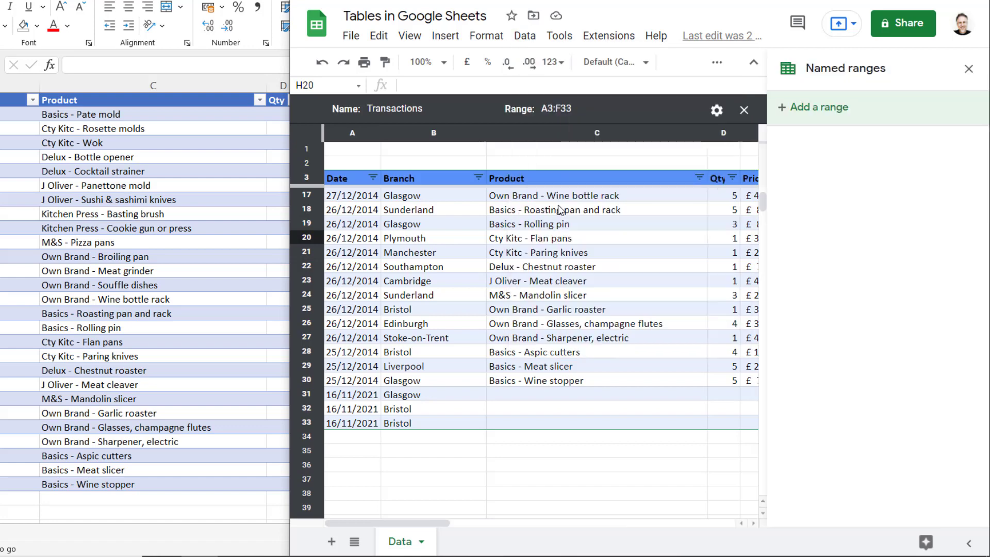
left_click(806, 109)
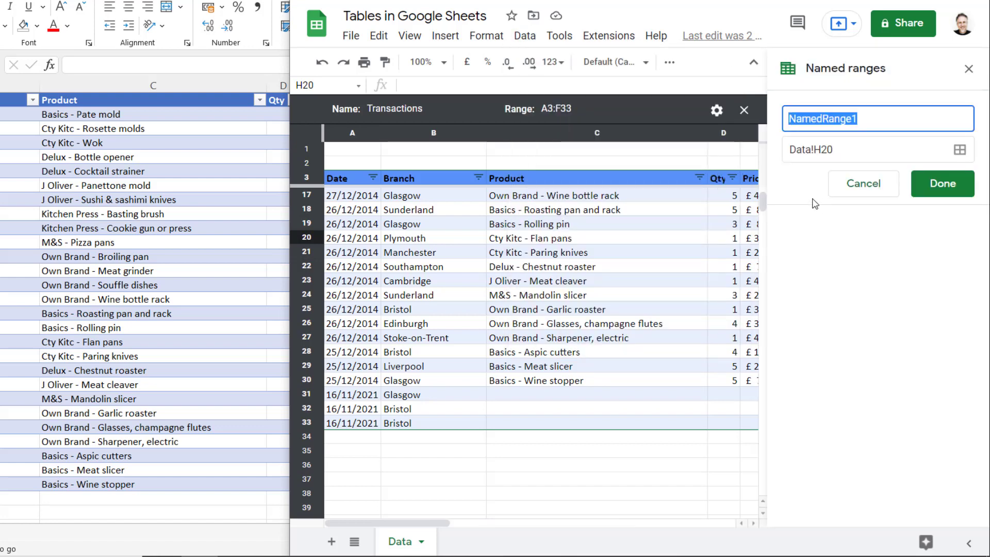
type("Reven")
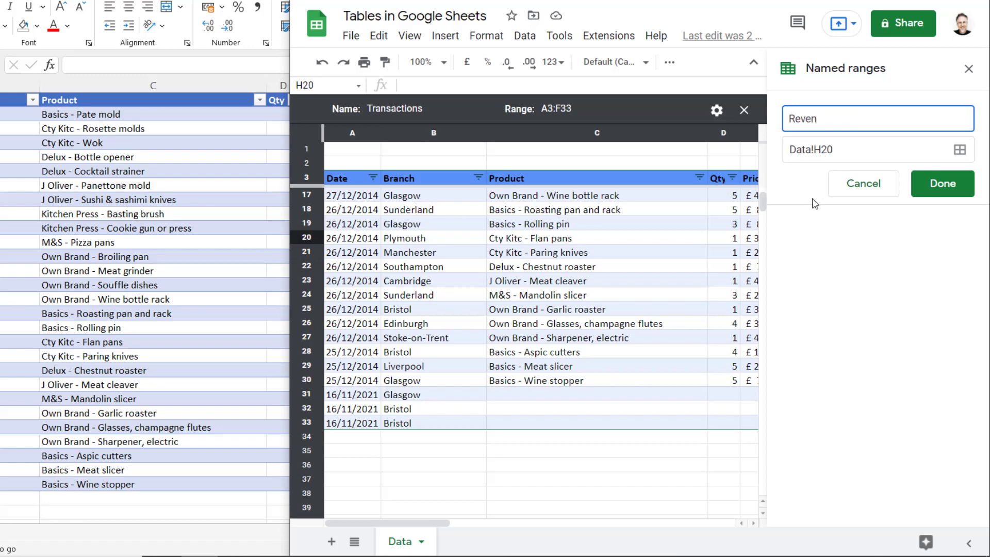
type("ue")
Set the Revenue named range to Data!F4:F and save it.
left_click_drag(422, 523, 485, 523)
left_click(647, 195)
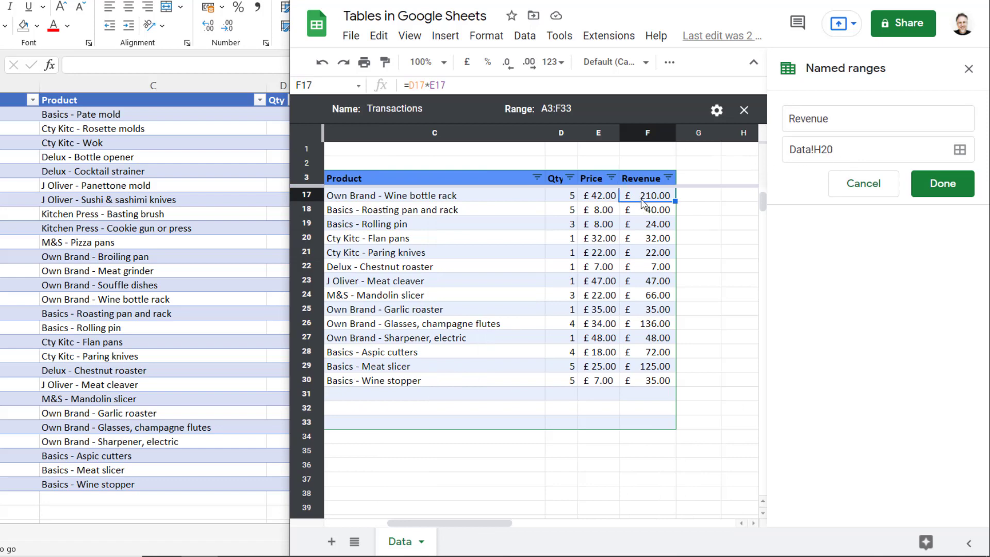
scroll(650, 208, "up", 5)
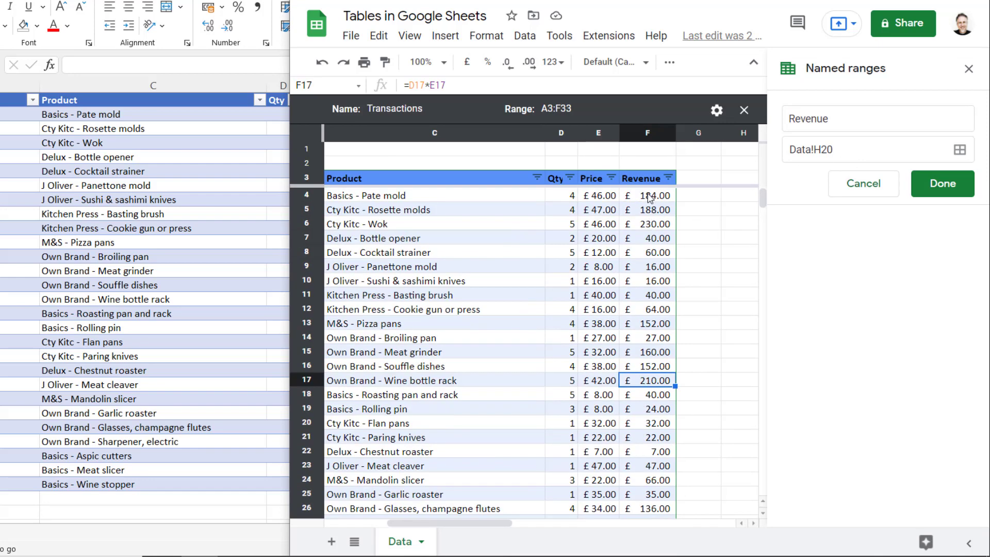
left_click(959, 154)
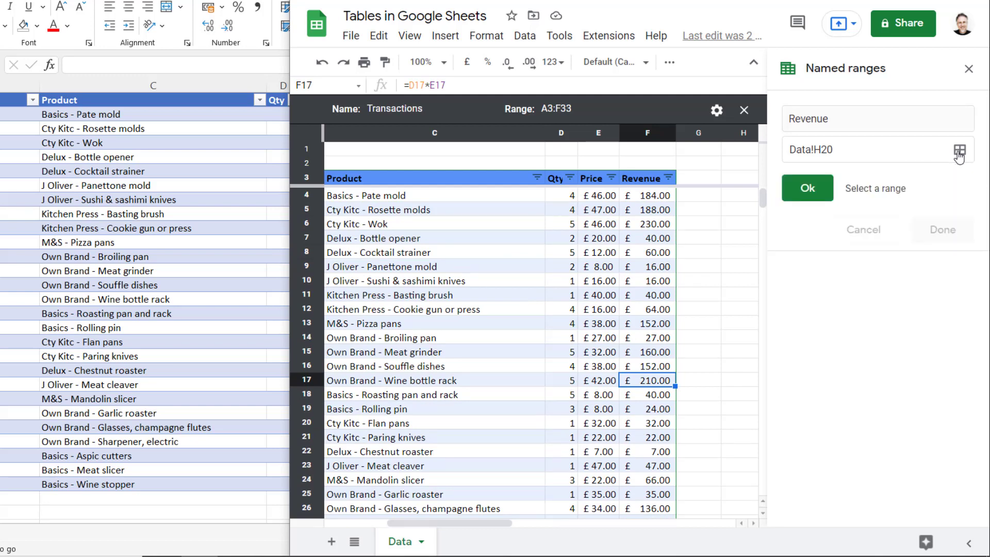
left_click(654, 197)
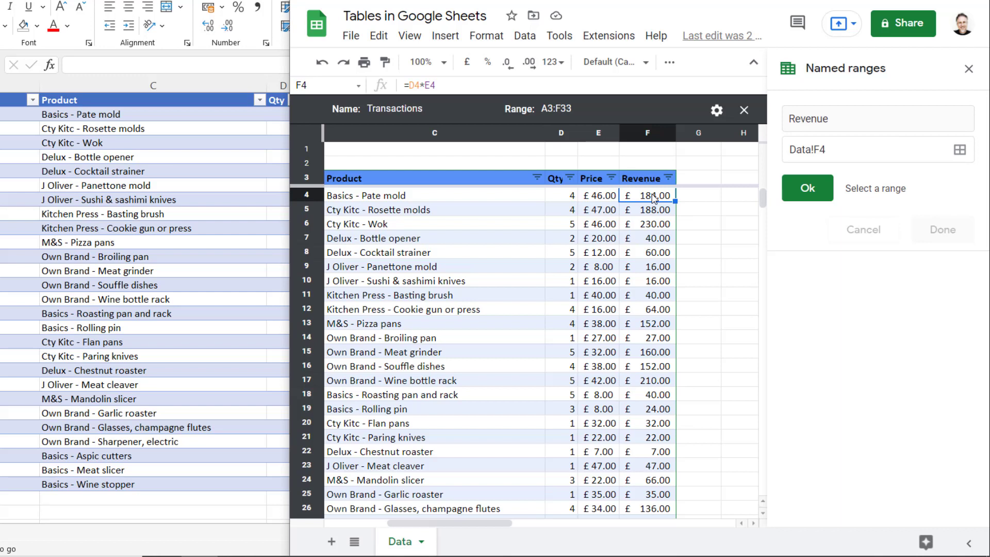
left_click(880, 151)
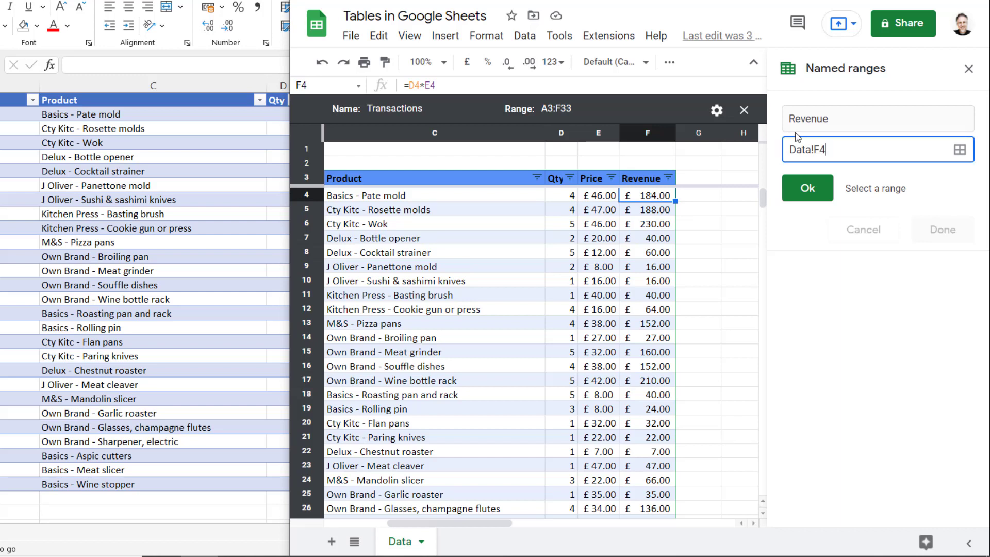
type(":F")
left_click(808, 189)
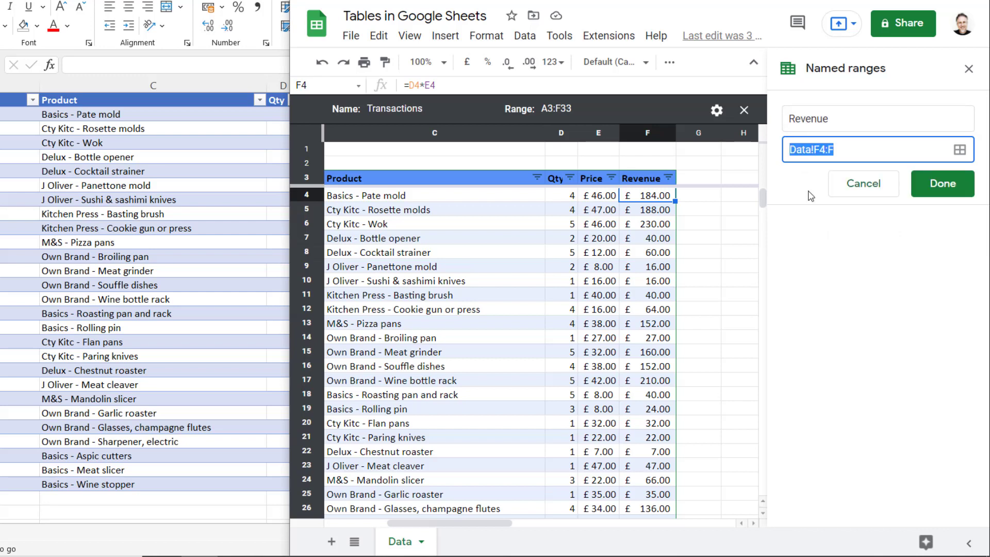
left_click(915, 184)
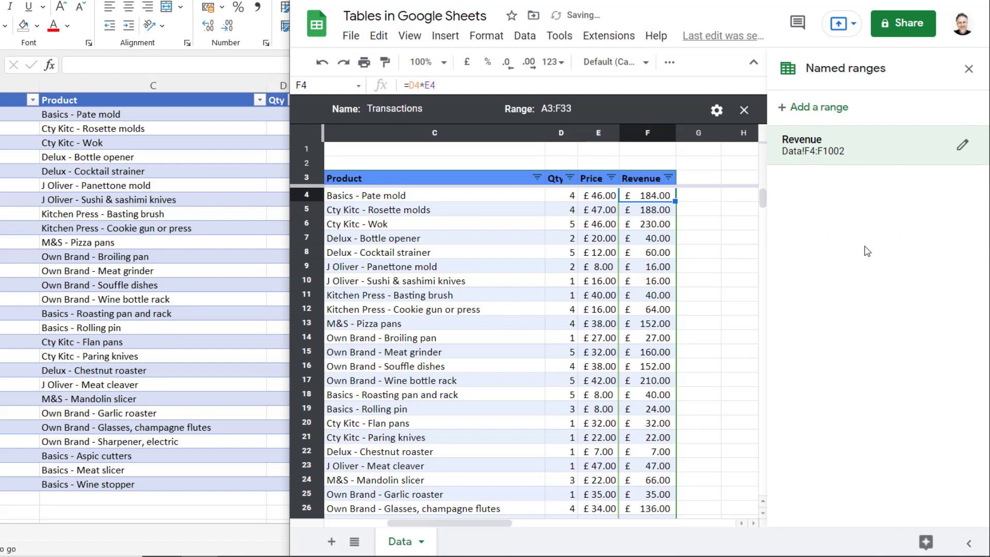
Enter =SUM(Revenue) in I4 and widen column I so £2,228.00 shows fully.
left_click_drag(478, 523, 526, 523)
left_click(556, 198)
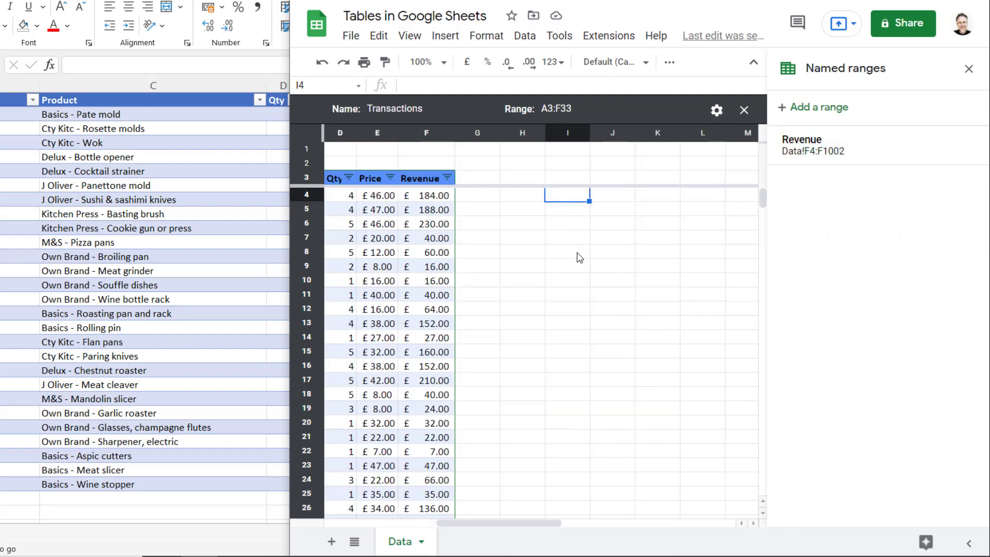
type("=sum(re")
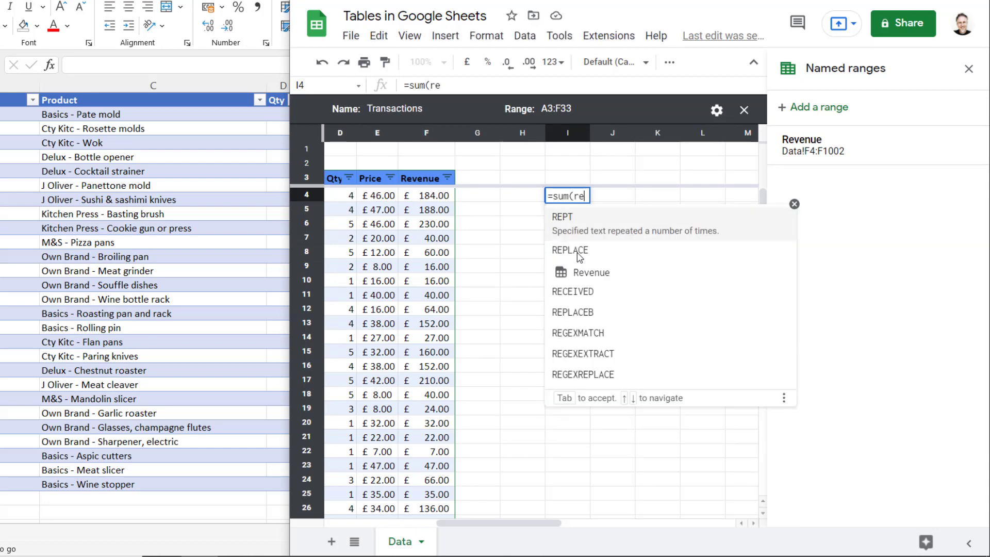
left_click(595, 264)
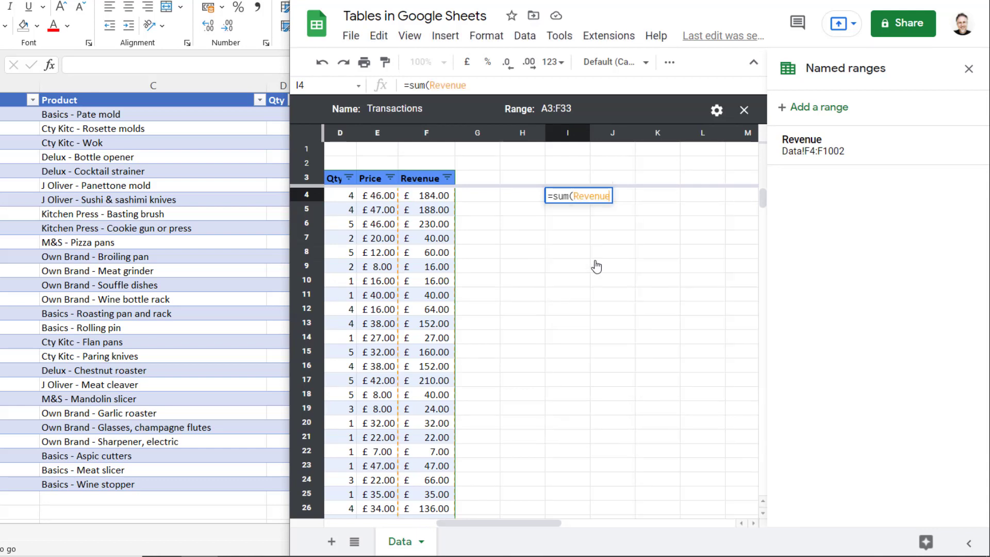
type(")")
key("Return")
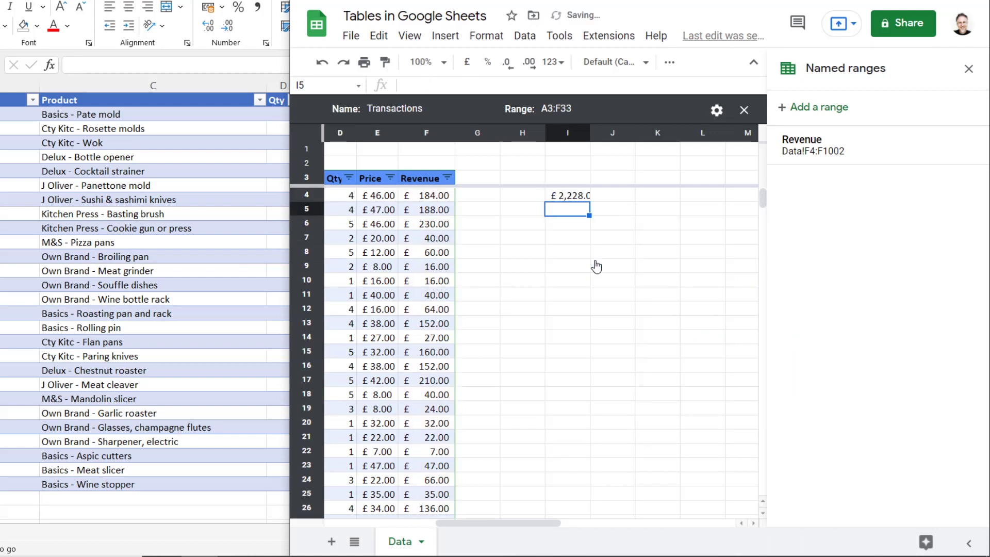
mouse_move(587, 131)
left_mouse_down()
mouse_move(604, 127)
mouse_move(599, 133)
left_mouse_up()
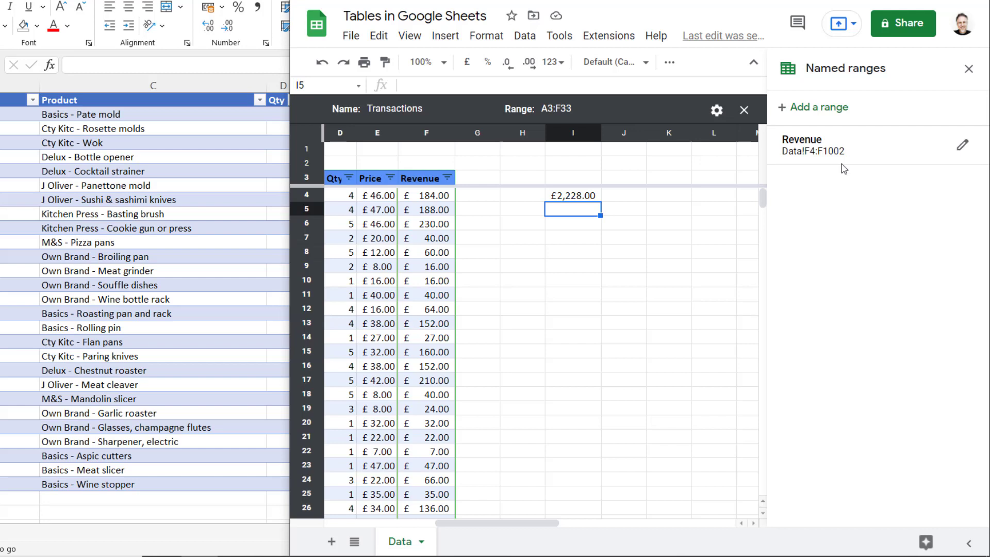
Append 1000 more rows to the sheet so it reaches row 2002.
left_click_drag(764, 200, 759, 493)
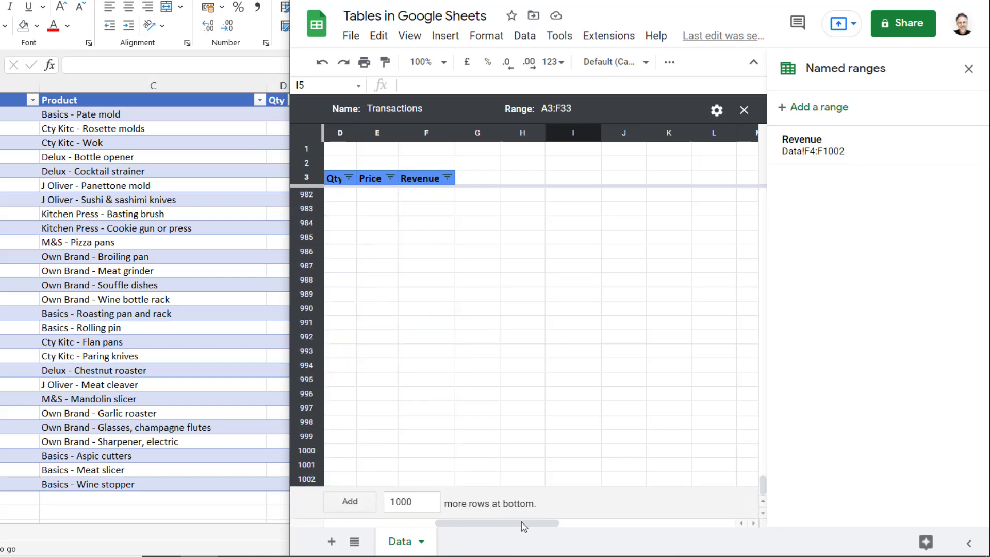
left_click(350, 502)
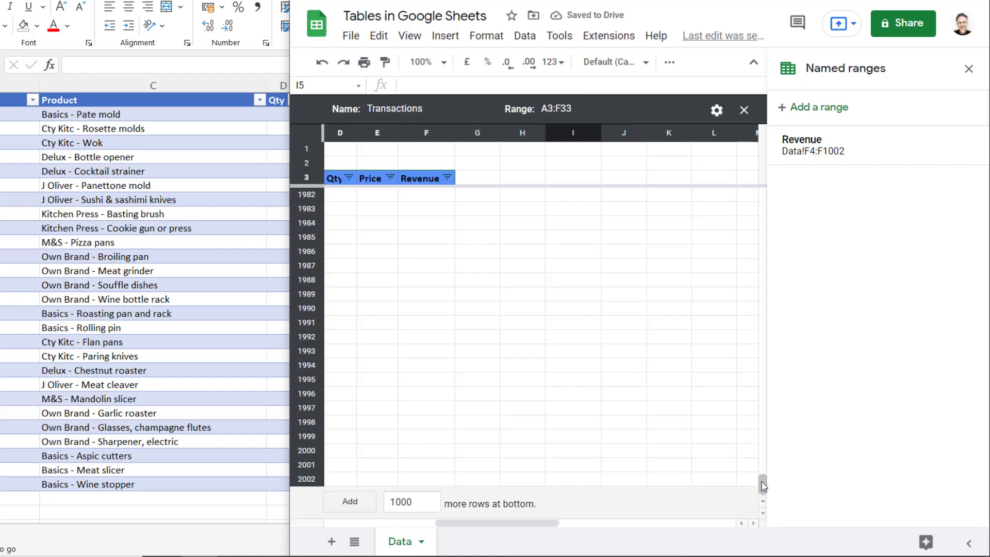
mouse_move(762, 484)
left_mouse_down()
mouse_move(753, 325)
mouse_move(761, 198)
left_mouse_up()
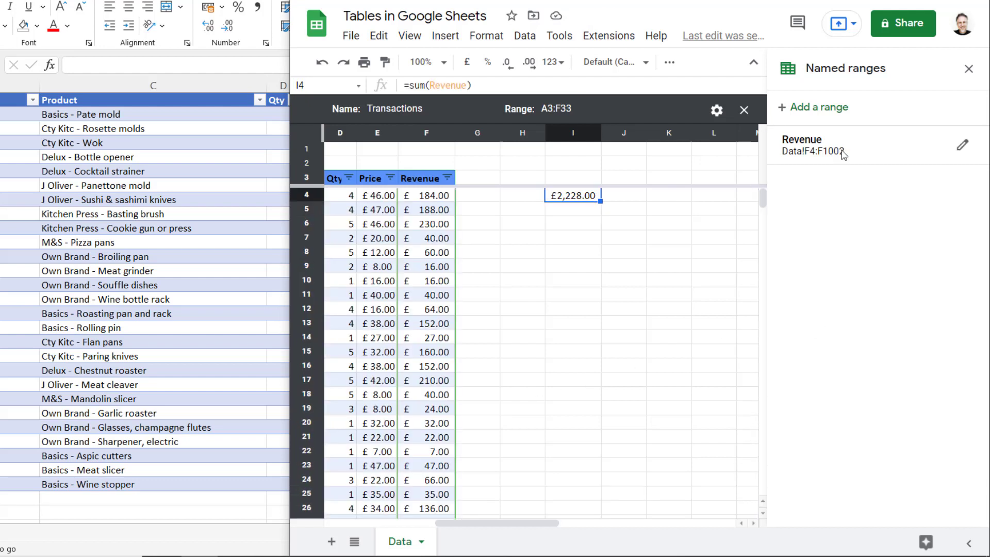
Extend the Revenue named range to Data!F4:F2002.
left_click(962, 148)
left_click(875, 186)
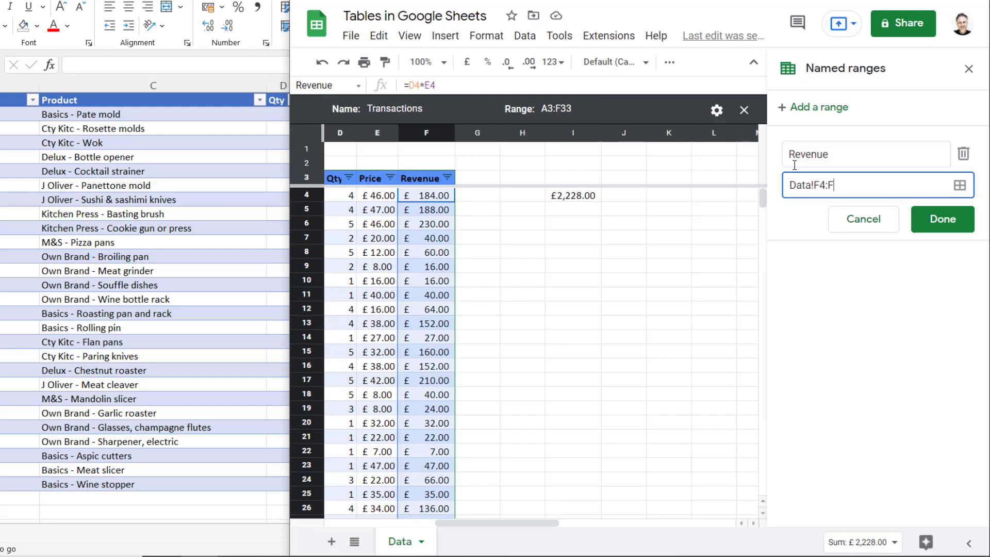
left_click(941, 223)
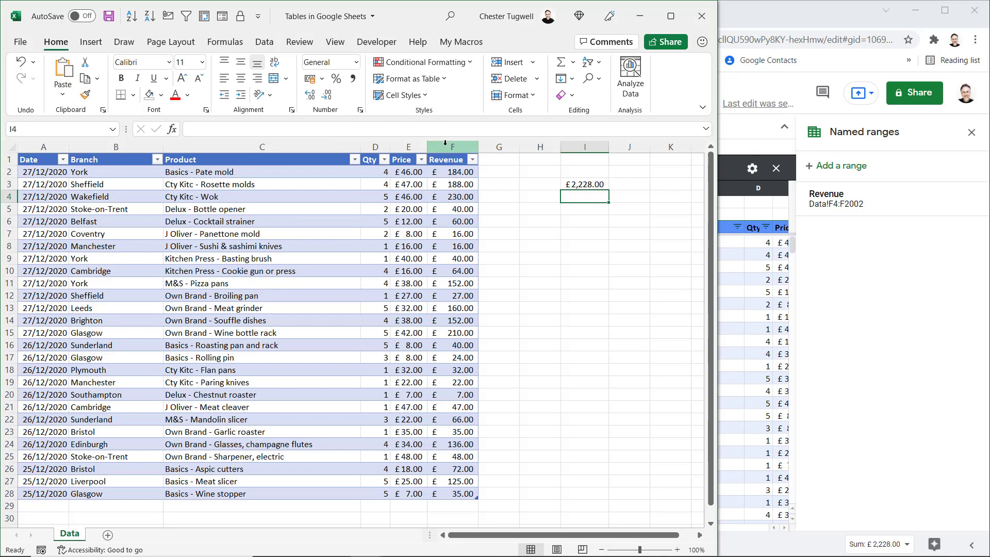
Delete the old Revenue column F and clear the broken #REF! total in H3.
left_click(452, 147)
right_click(449, 148)
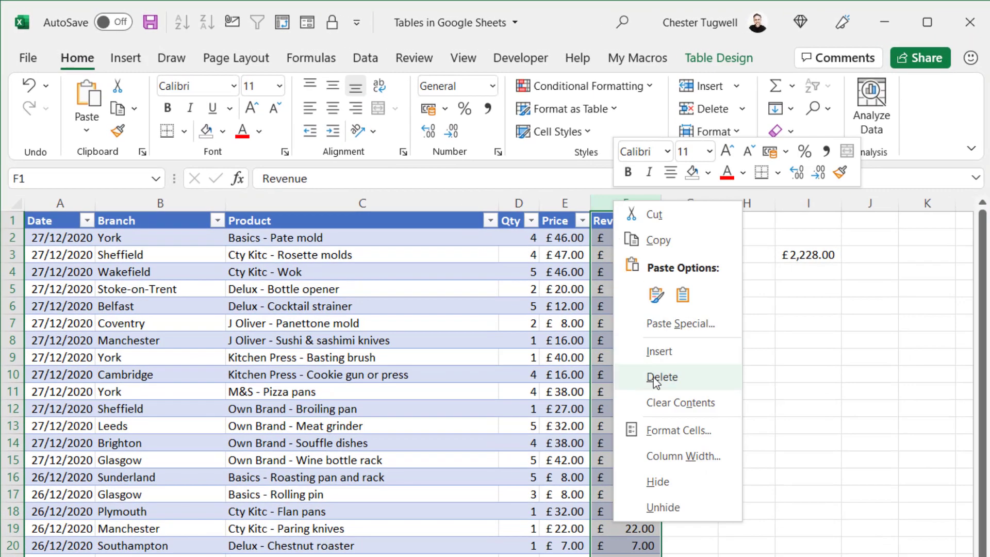
left_click(653, 381)
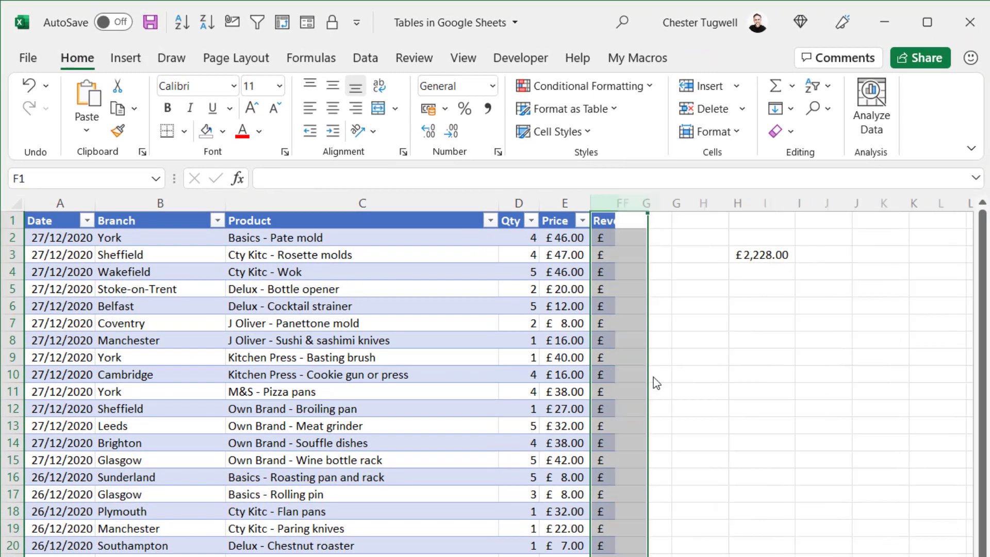
left_click(755, 252)
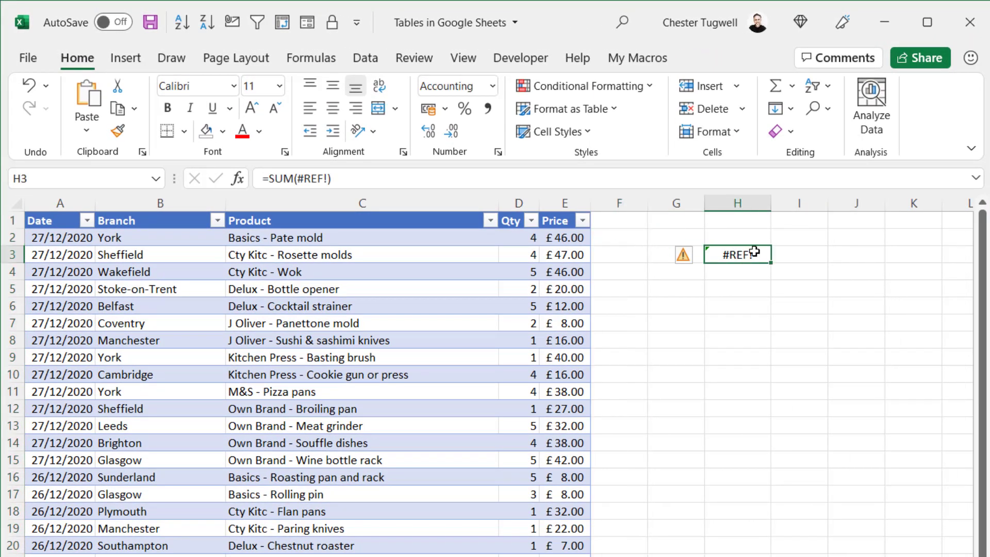
key("Delete")
Add a Revenue header in F1 and autofit column F.
left_click(630, 272)
left_click(618, 221)
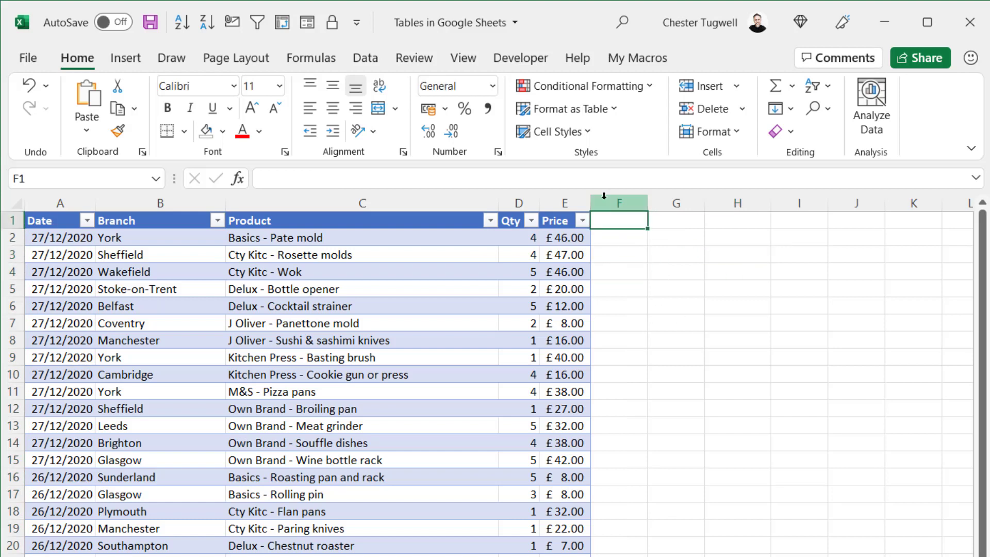
type("Revenue")
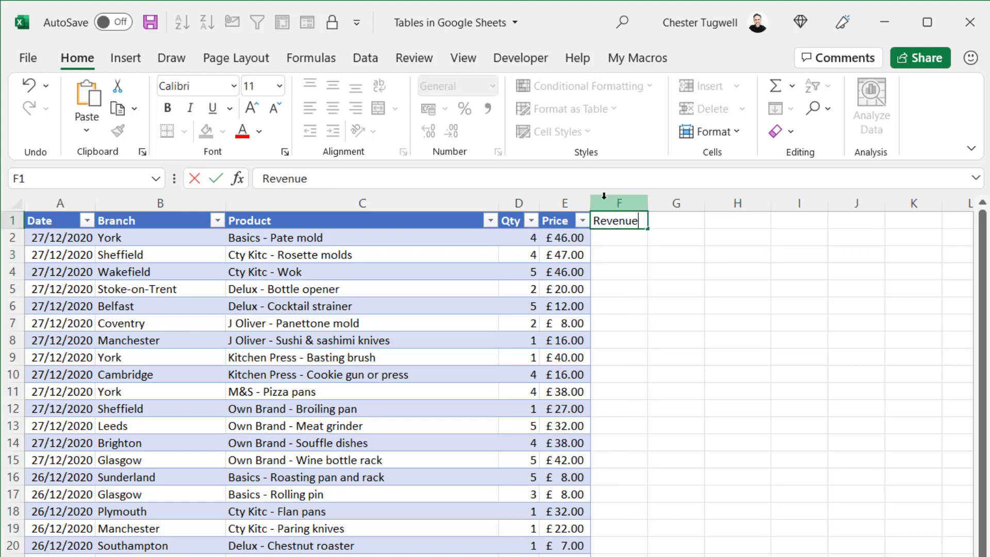
key("Return")
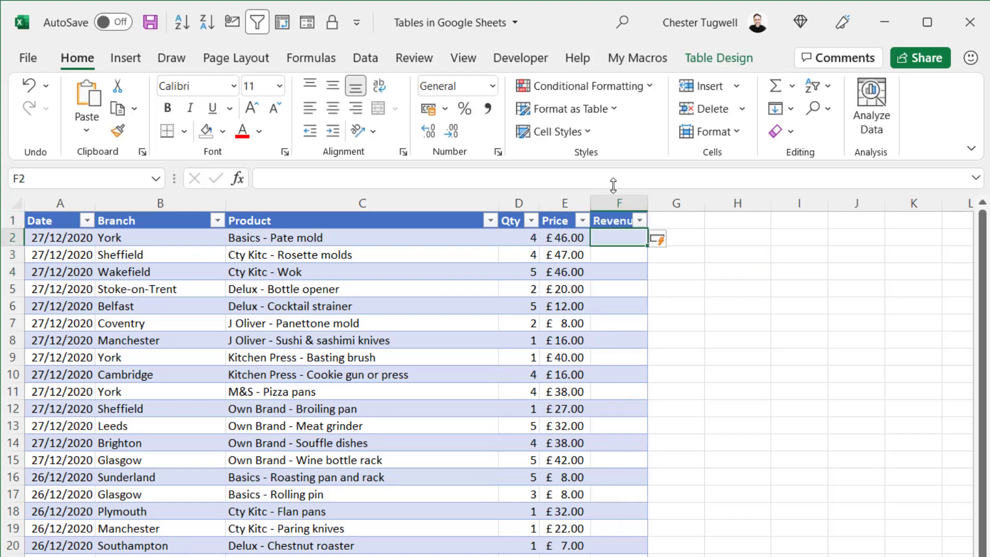
double_click(647, 203)
type("=")
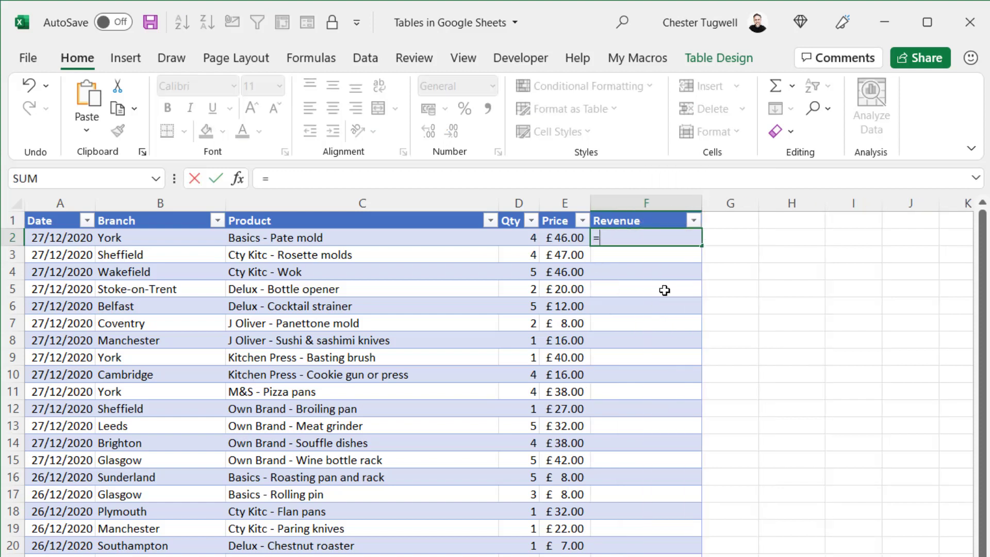
left_click(519, 243)
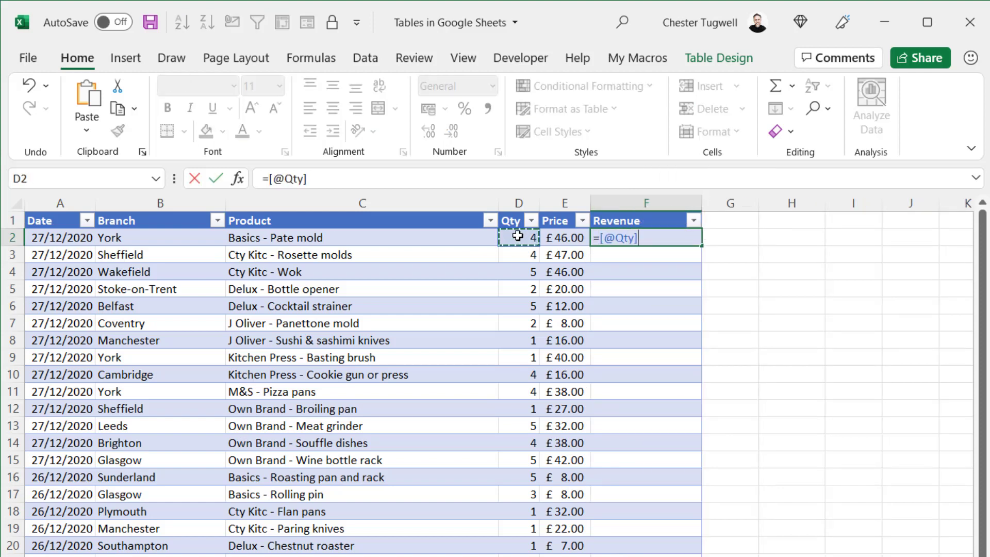
type("*")
left_click(576, 237)
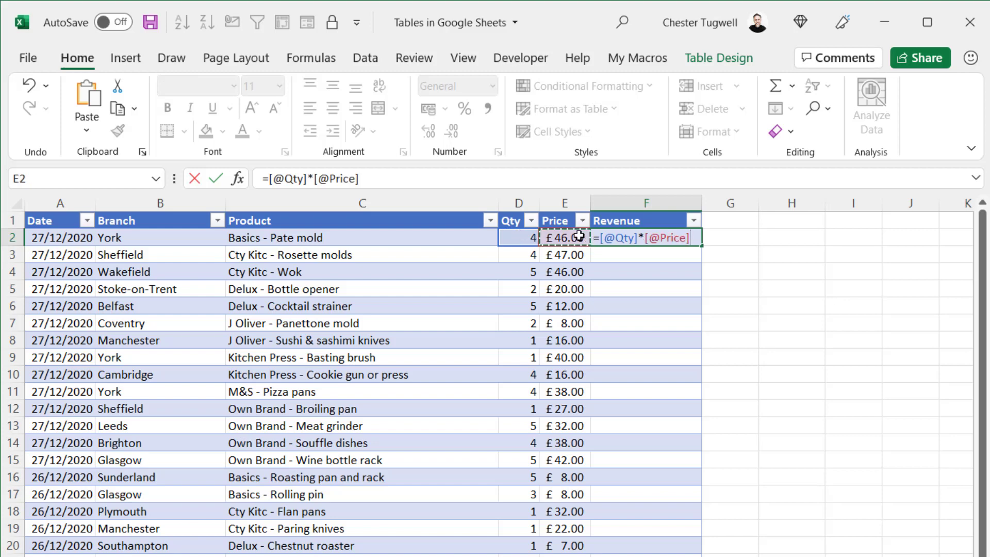
key("Return")
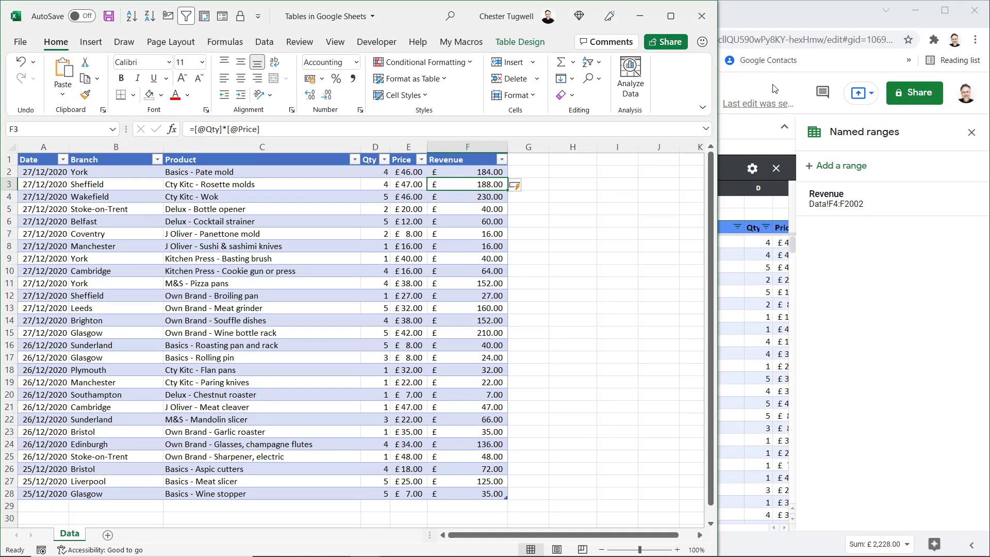
left_click(773, 89)
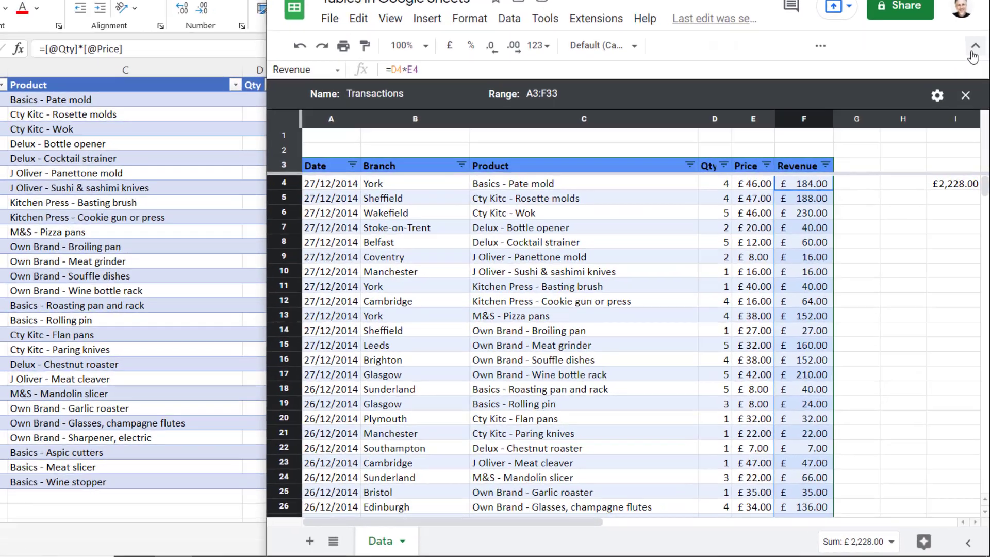
left_click(972, 52)
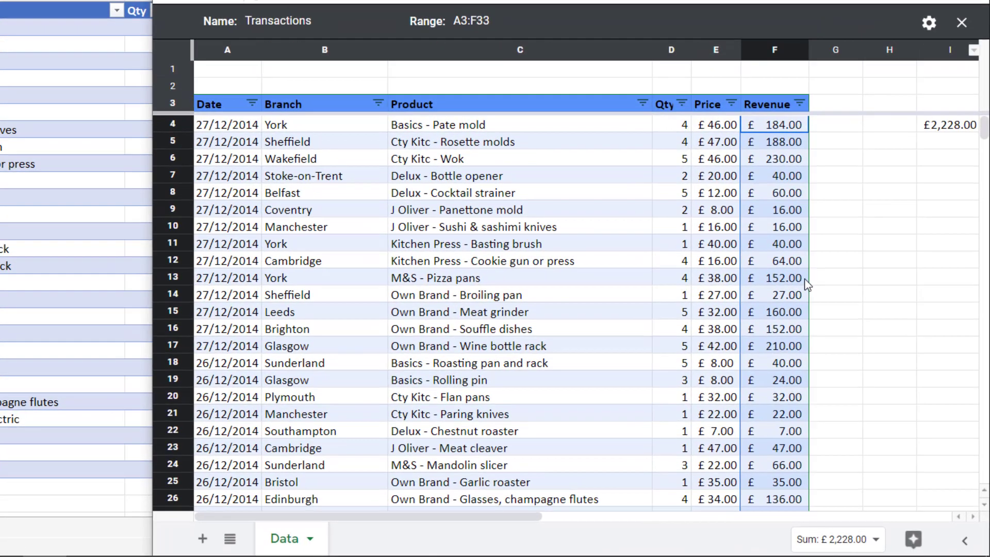
Delete the Revenue column and retype the Revenue header in F3.
left_click(800, 119)
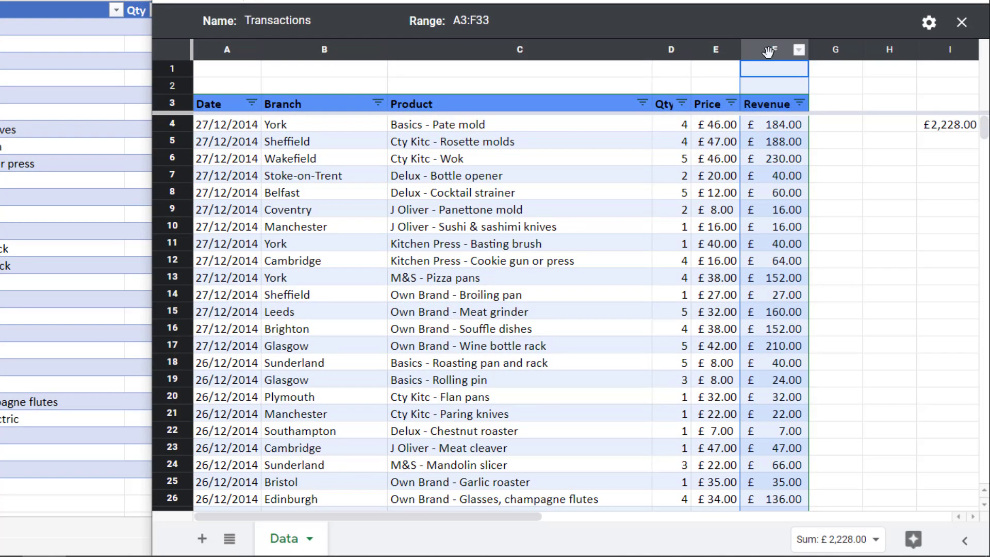
right_click(769, 51)
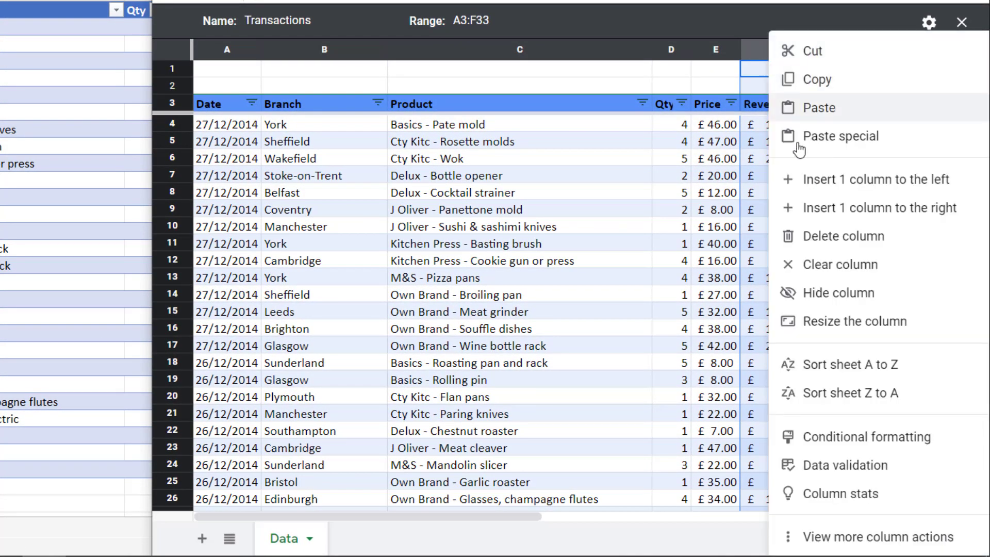
left_click(822, 236)
left_click(766, 103)
type("Revenue")
key("Return")
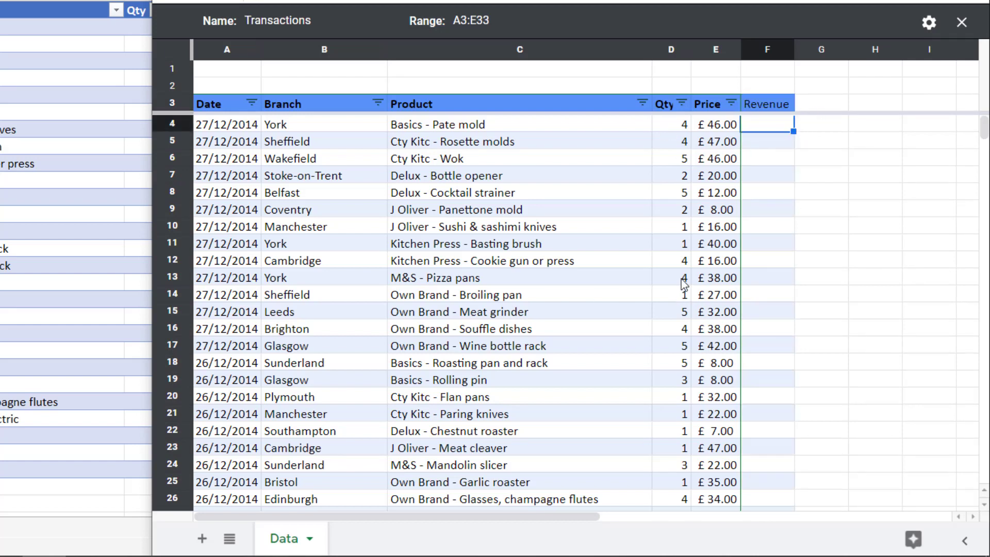
Extend the Transactions table range from A3:E33 to A3:F33.
scroll(713, 175, "down", 3)
scroll(713, 176, "up", 3)
scroll(719, 163, "down", 3)
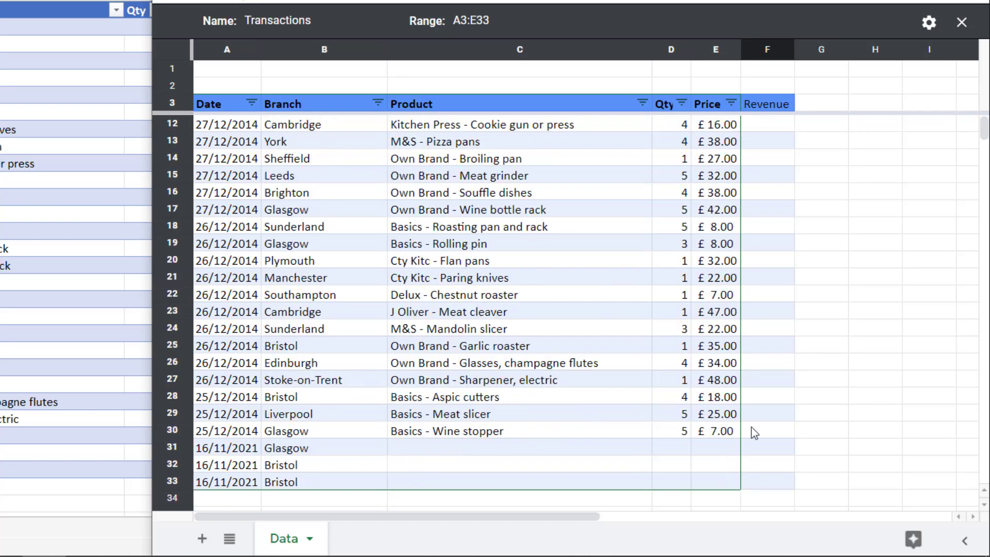
scroll(714, 278, "up", 3)
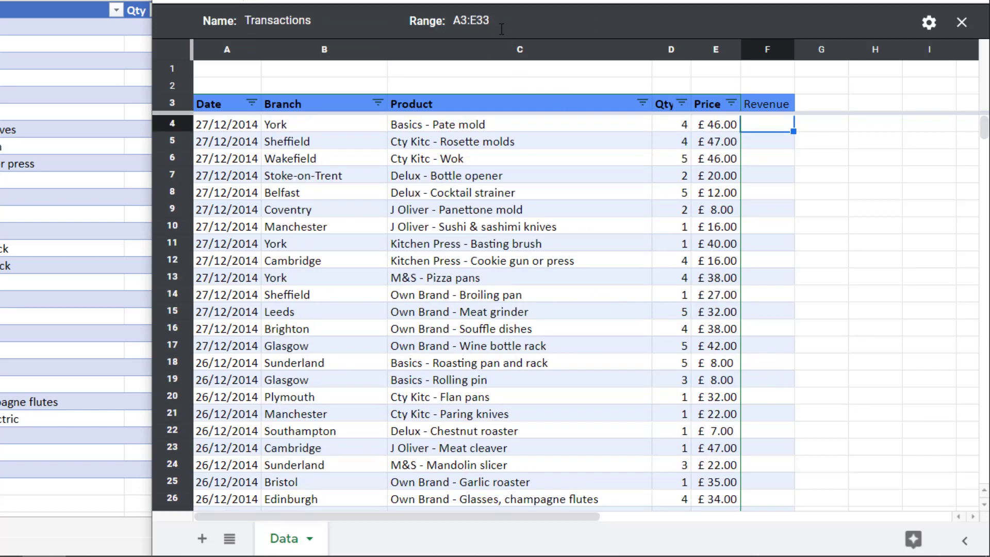
left_click(476, 21)
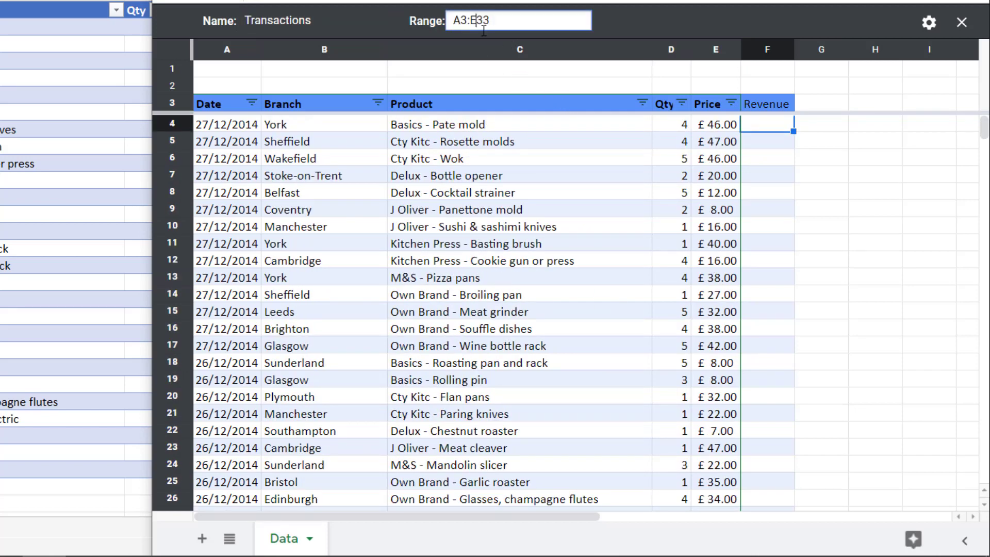
key("BackSpace")
type("F")
key("Return")
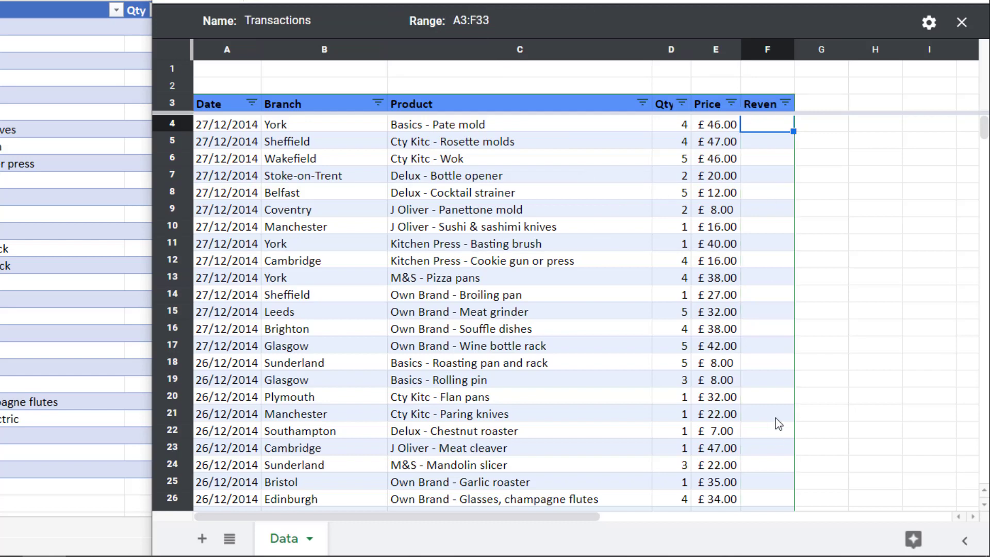
scroll(703, 420, "down", 4)
Enter =D4*E4 in F4 and auto-fill it down the Revenue column.
scroll(700, 390, "up", 4)
type("=")
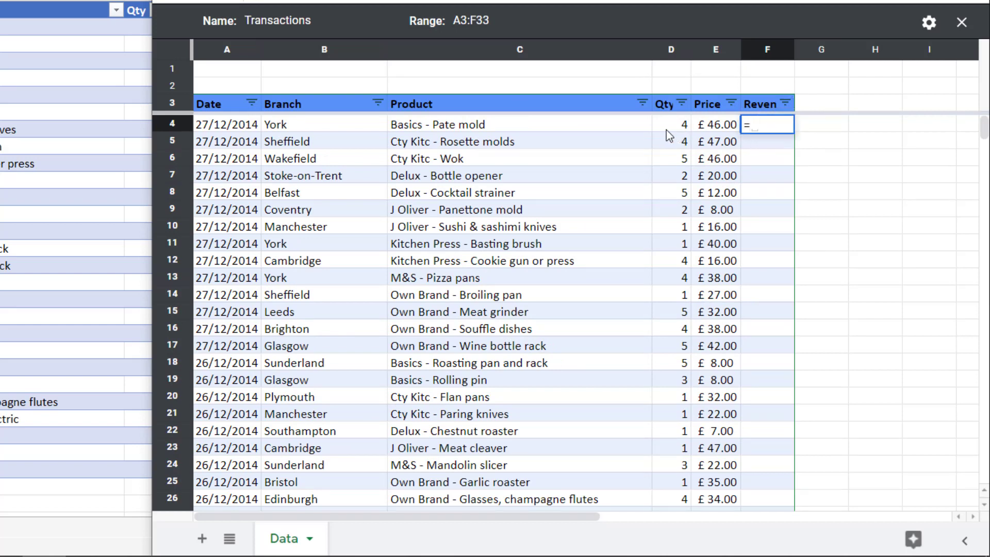
left_click(653, 127)
type("*")
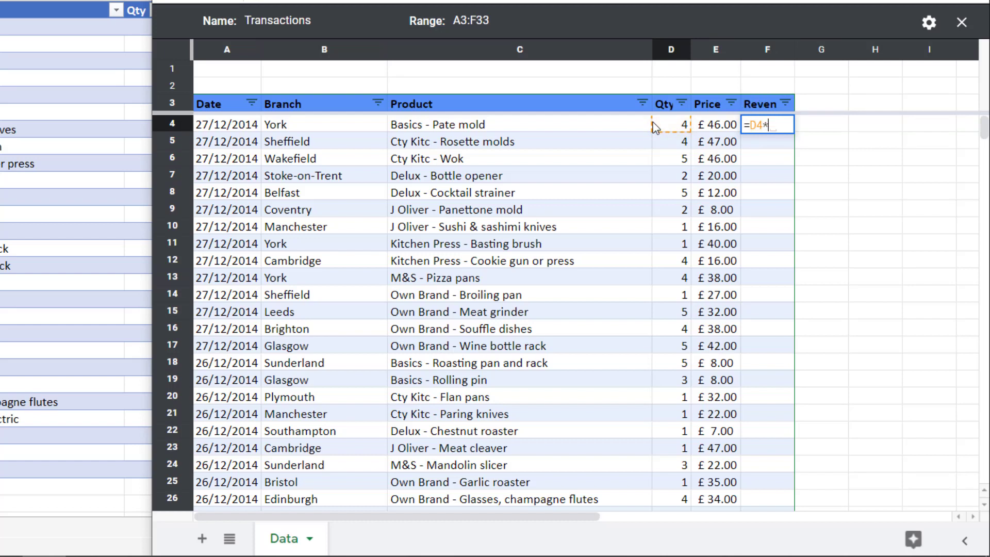
left_click(706, 126)
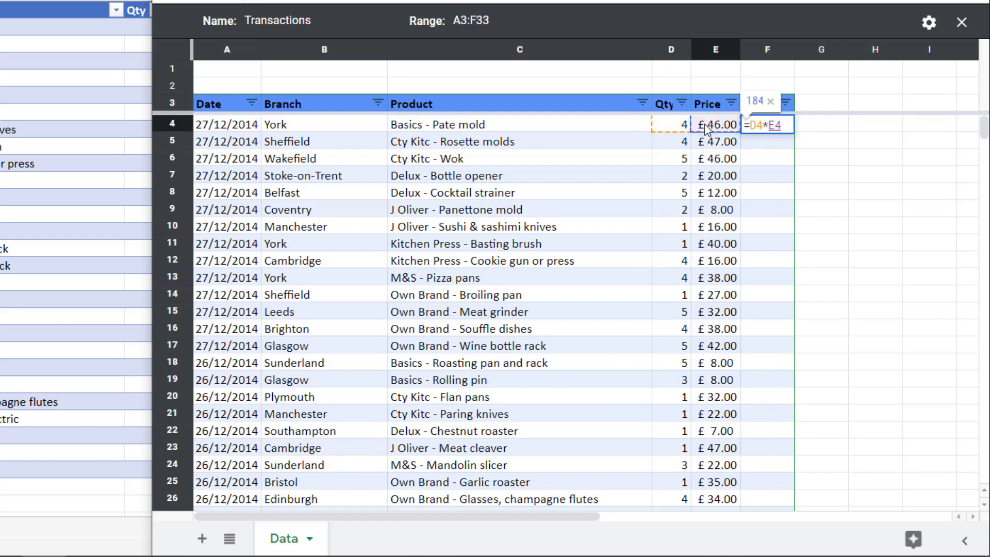
key("Return")
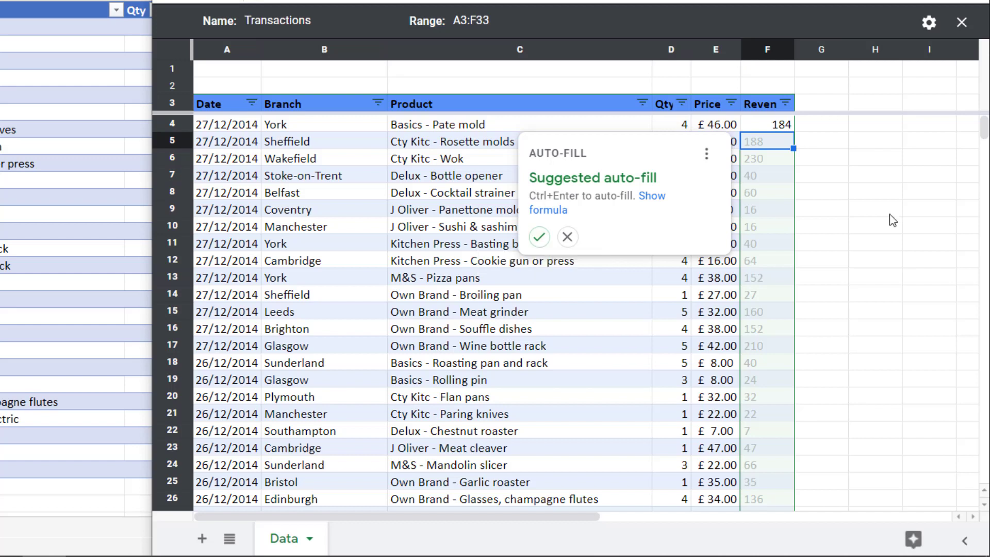
key("ctrl+Return")
left_click_drag(776, 126, 781, 480)
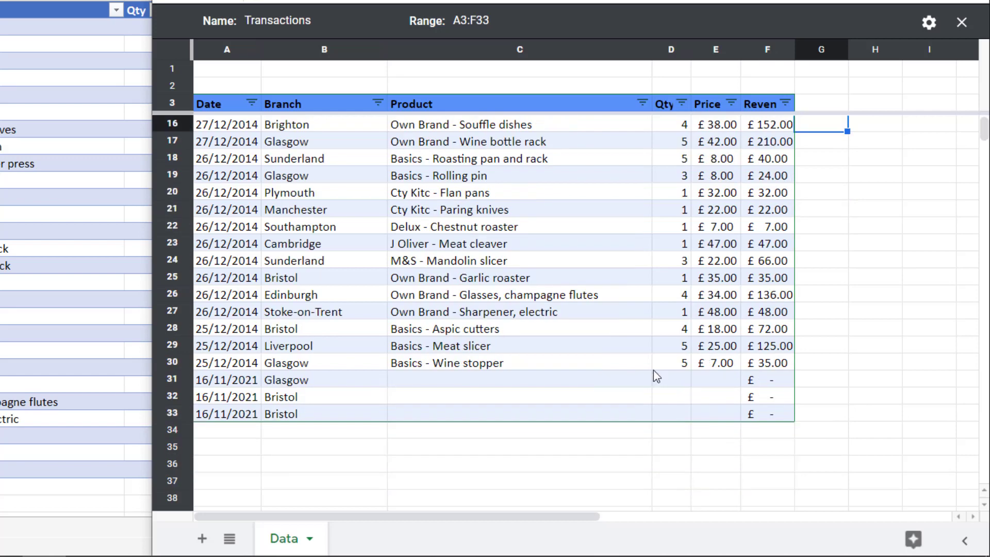
Add row 34 with date 16/11/2021, Qty 8 and Price 10.
left_click(247, 430)
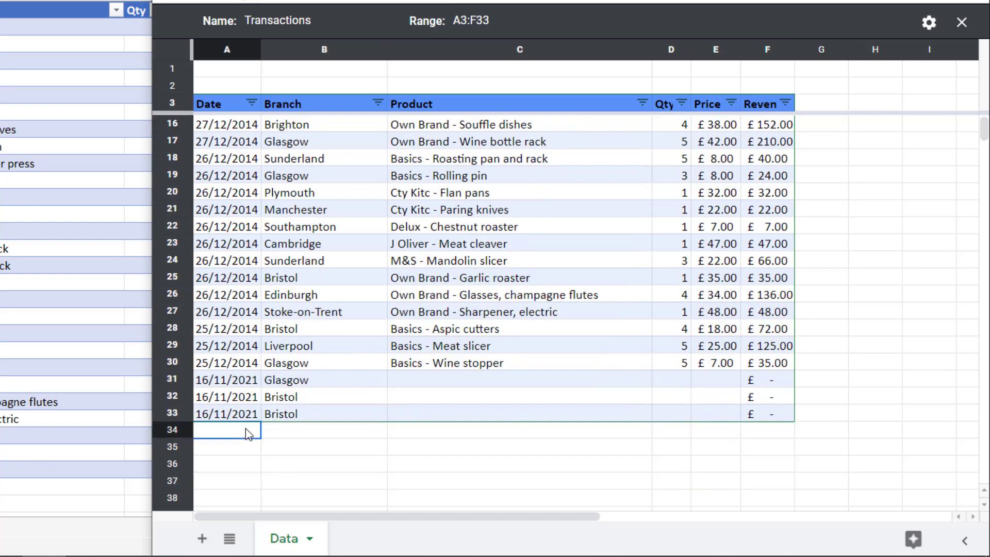
key("ctrl+d")
left_click(676, 432)
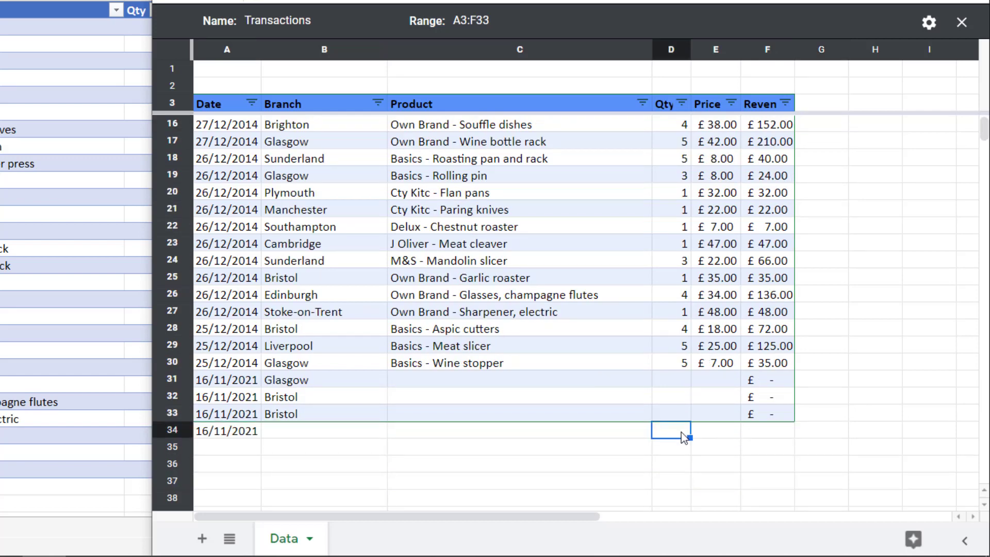
type("8")
key("Tab")
type("10")
key("Return")
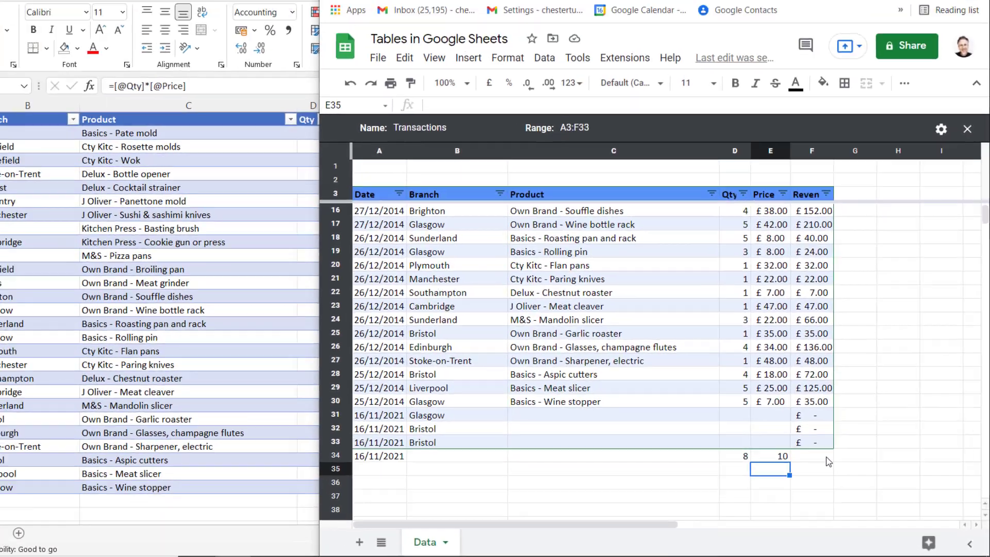
Add Excel row 29 with today's date 16/11/2021, Qty 6 and Price 7, auto-filling Revenue £42.00.
key("alt+Tab")
scroll(313, 395, "down", 1)
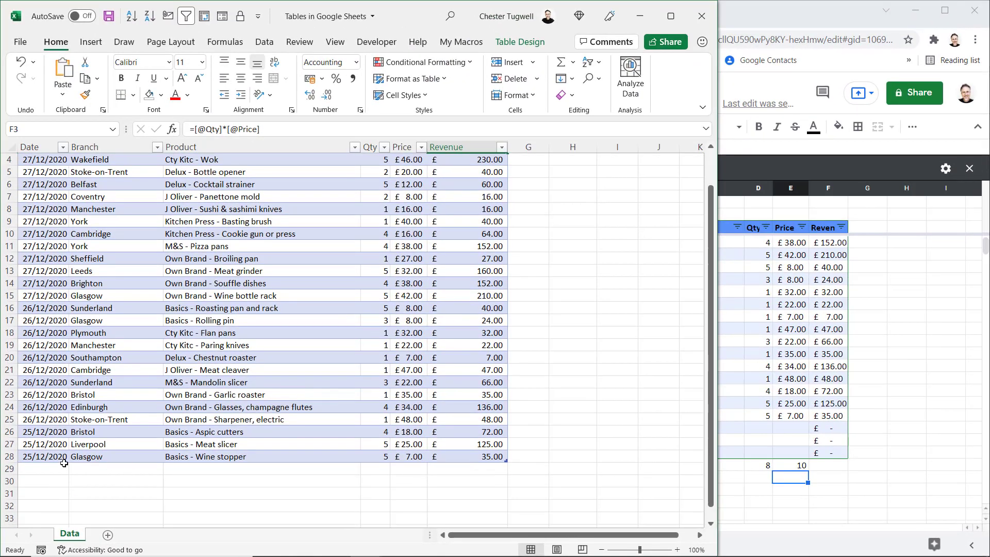
left_click(30, 467)
key("ctrl+semicolon")
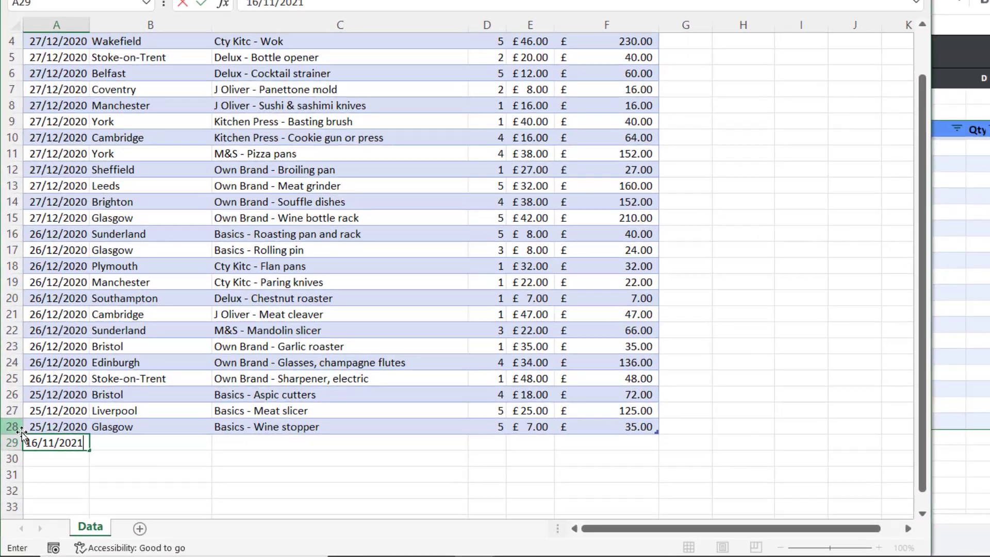
key("Tab")
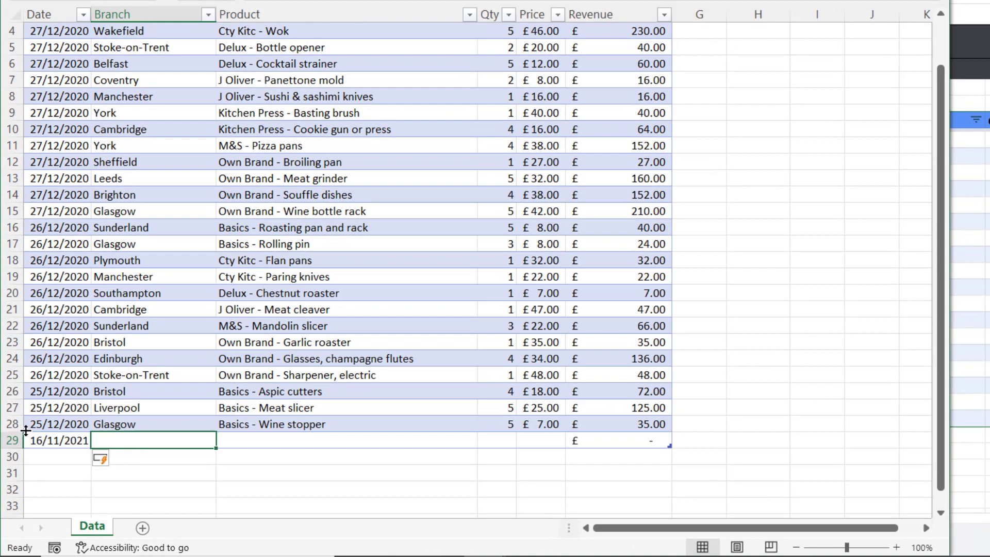
left_click(502, 437)
type("6")
key("Tab")
type("7")
left_click(521, 467)
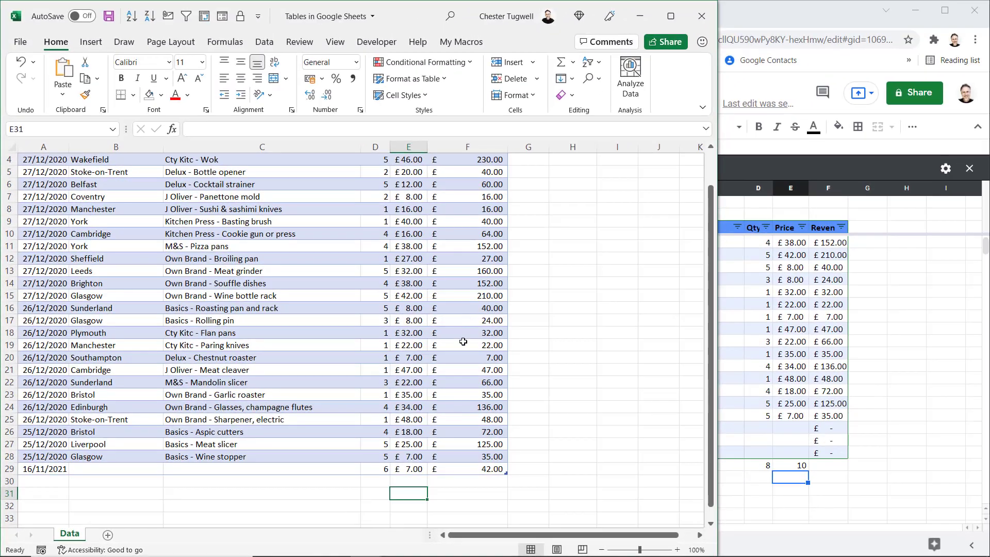
Clear the individual Revenue values in F4:F33.
left_click(822, 381)
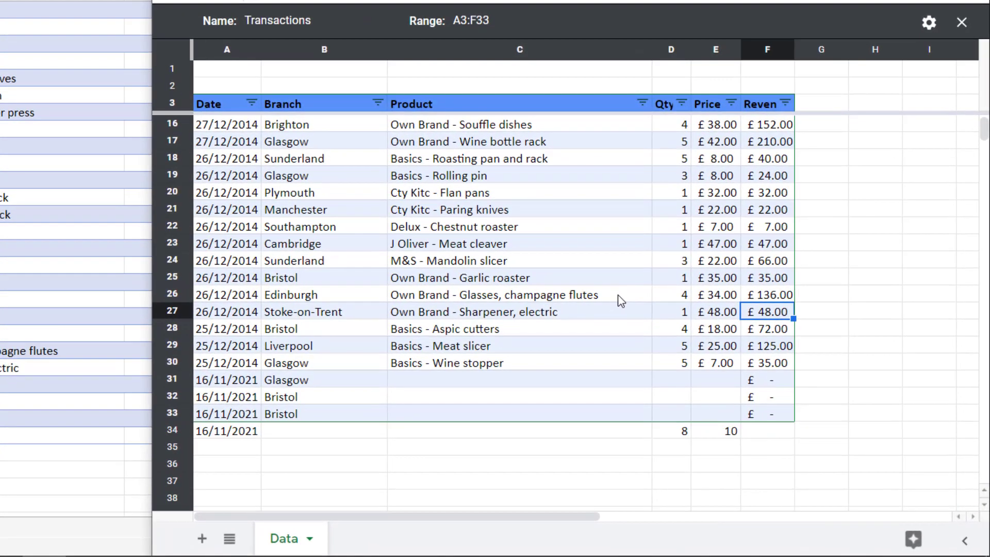
scroll(833, 245, "up", 4)
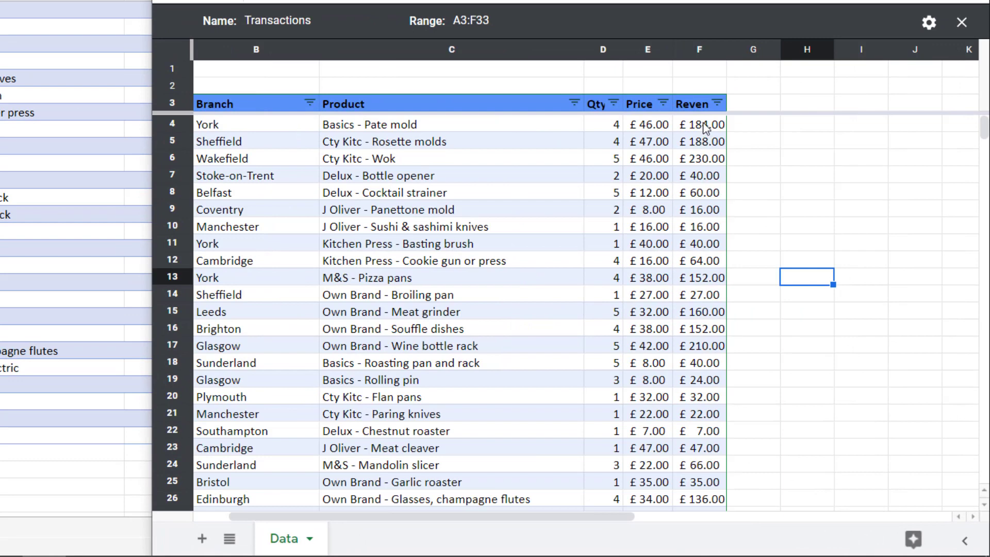
left_click_drag(706, 126, 700, 372)
key("Delete")
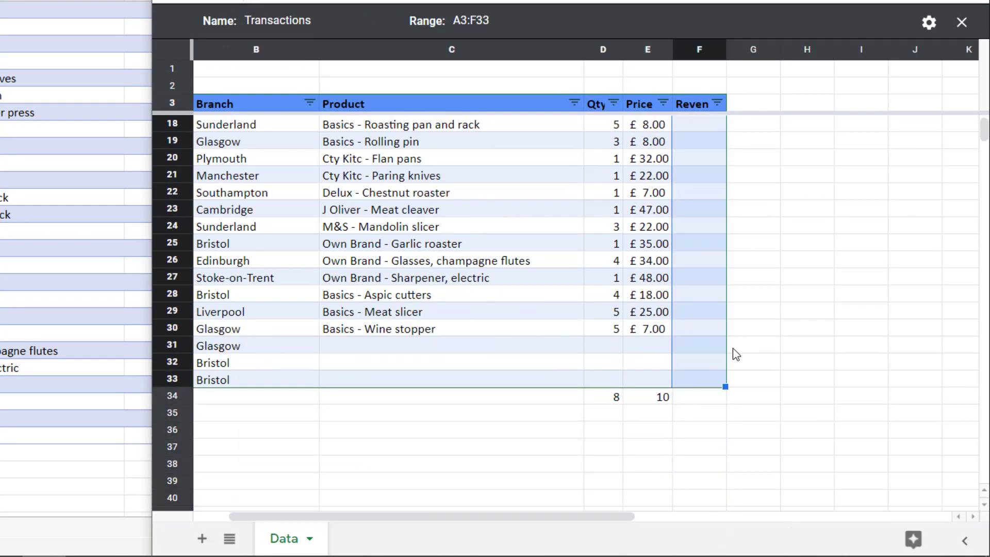
Enter =ARRAYFORMULA(D4:D*E4:E) in F4 to fill the whole Revenue column.
scroll(736, 348, "up", 5)
left_click(693, 126)
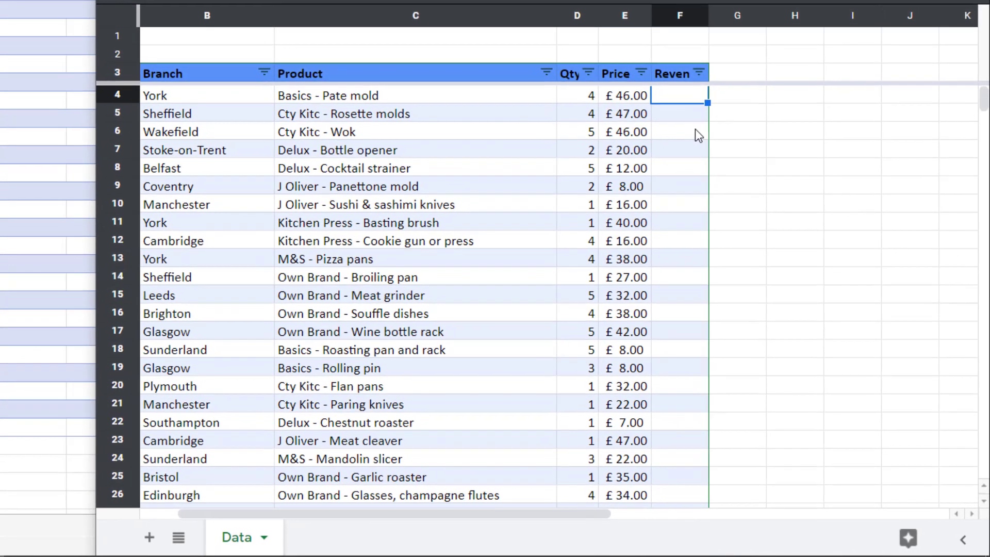
type("=arr")
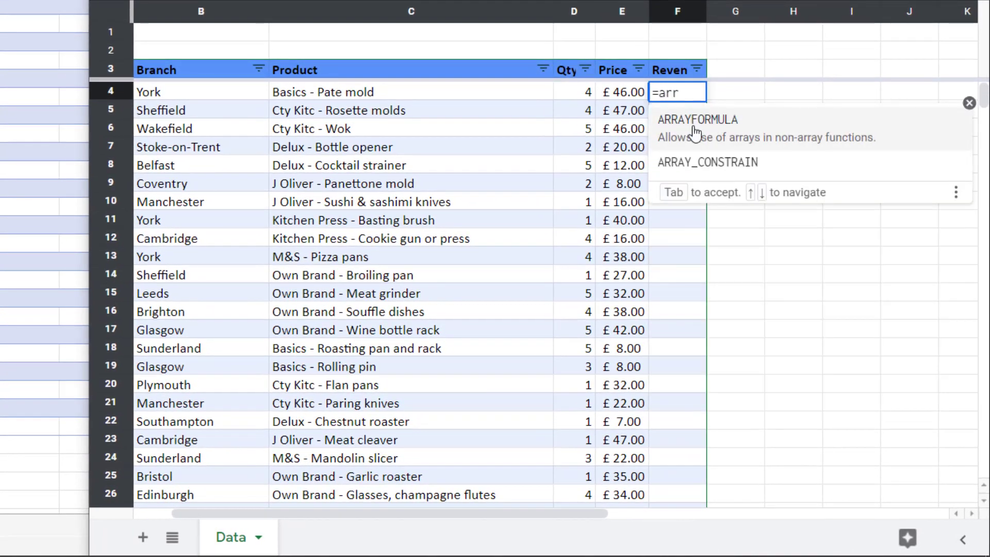
key("Tab")
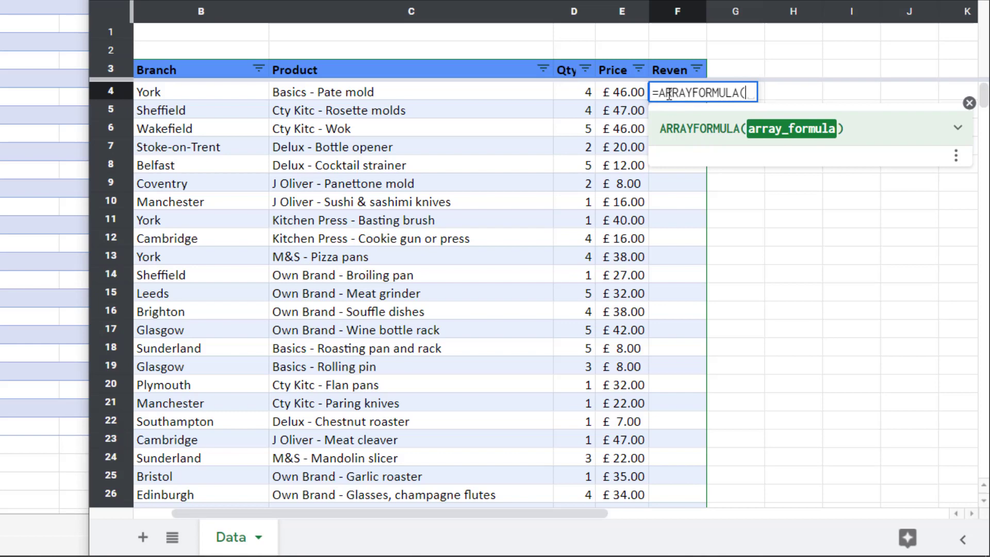
scroll(664, 396, "down", 5)
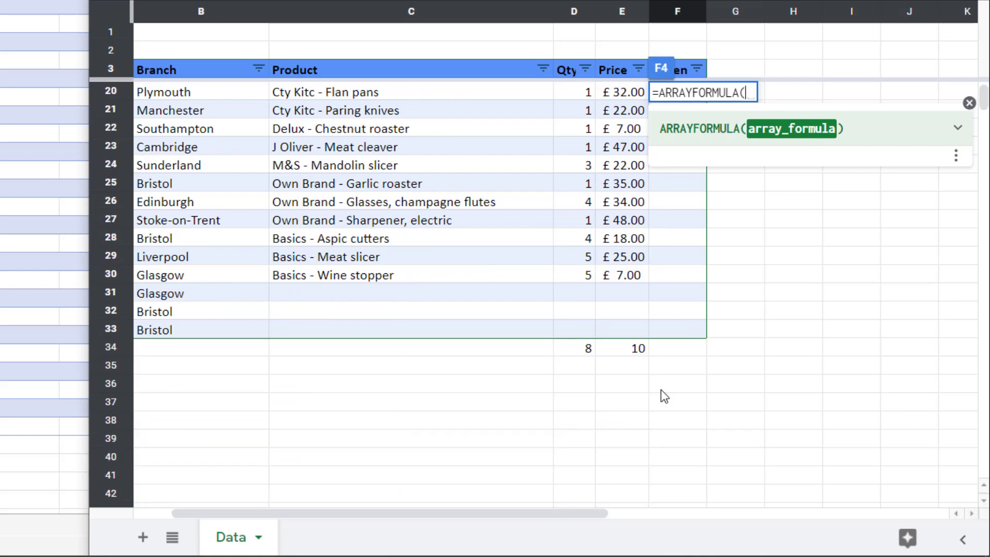
scroll(664, 396, "up", 5)
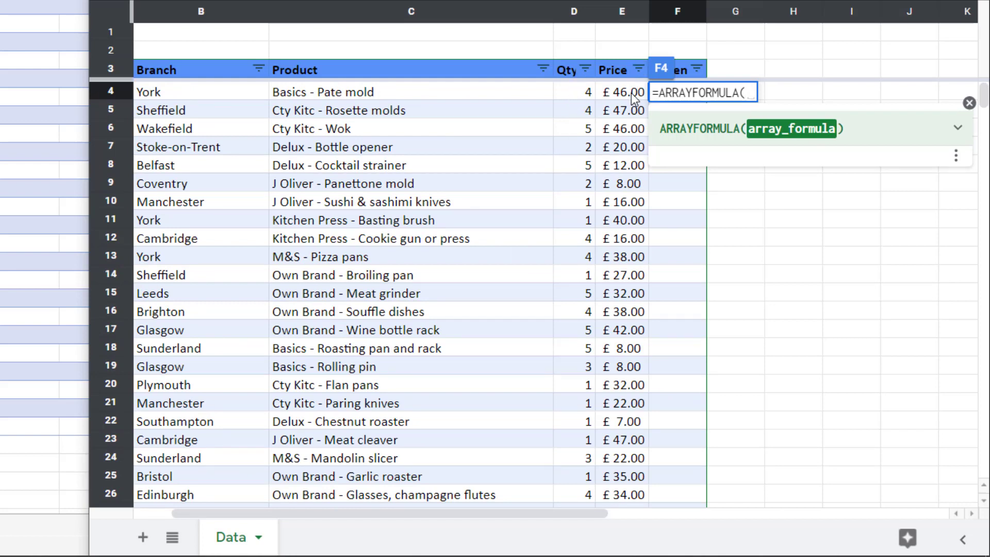
type("D4")
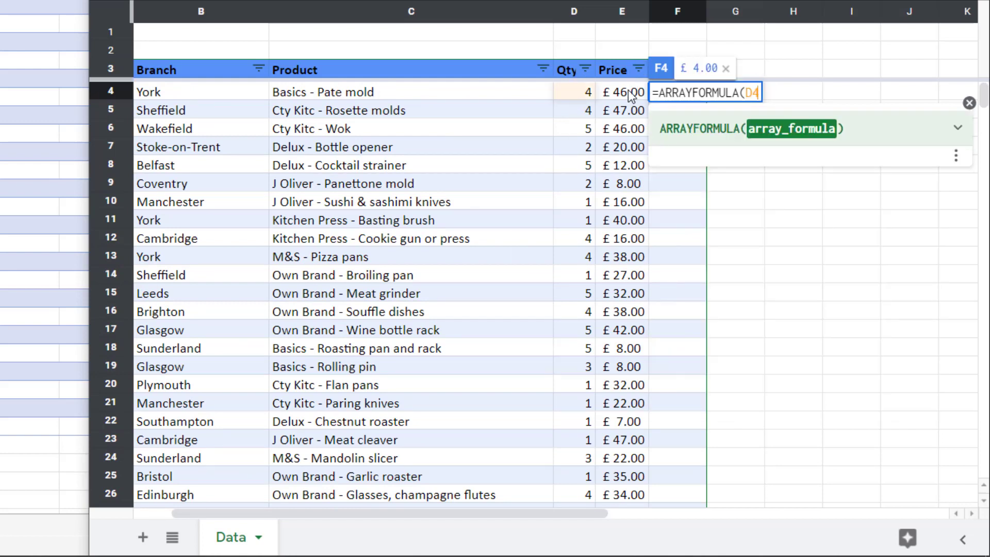
type(":D")
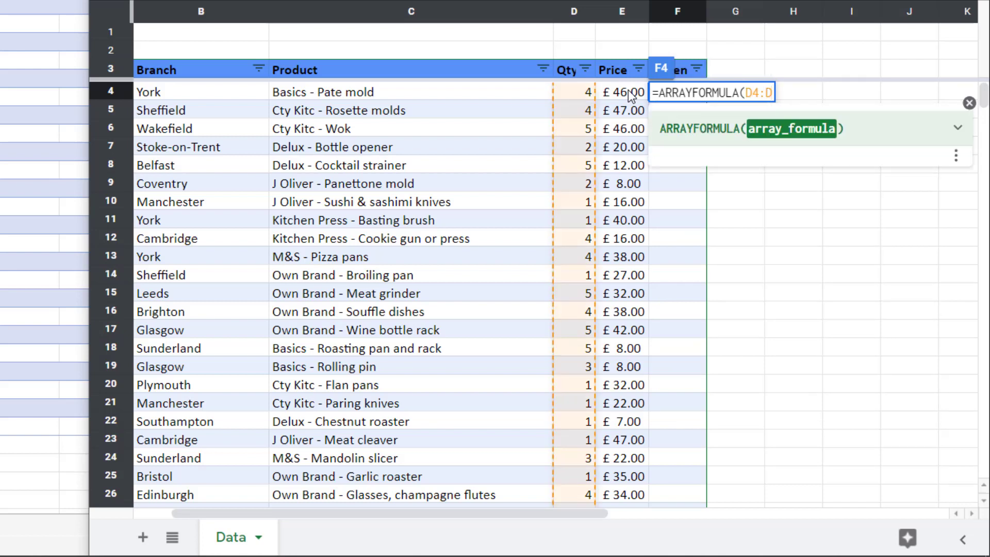
type("*")
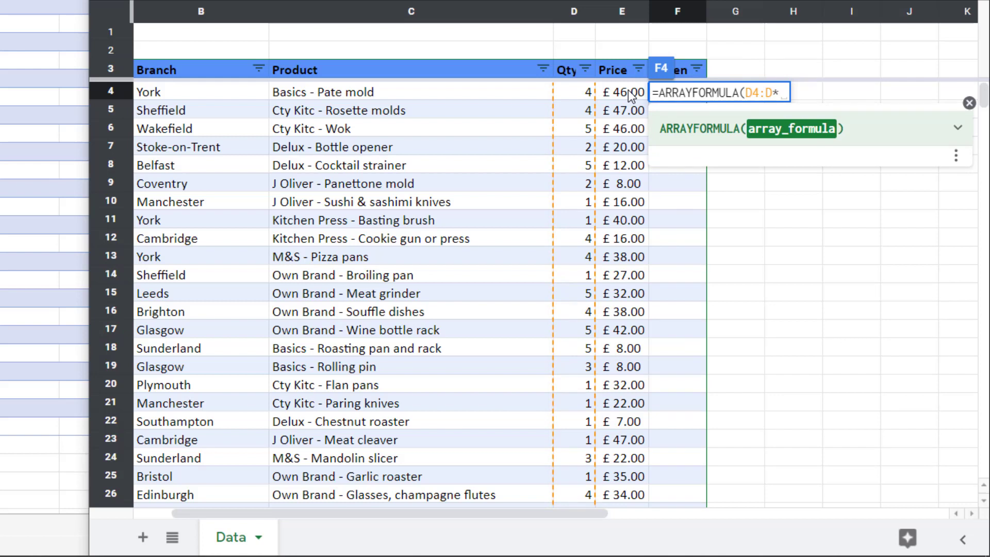
type("E4:E")
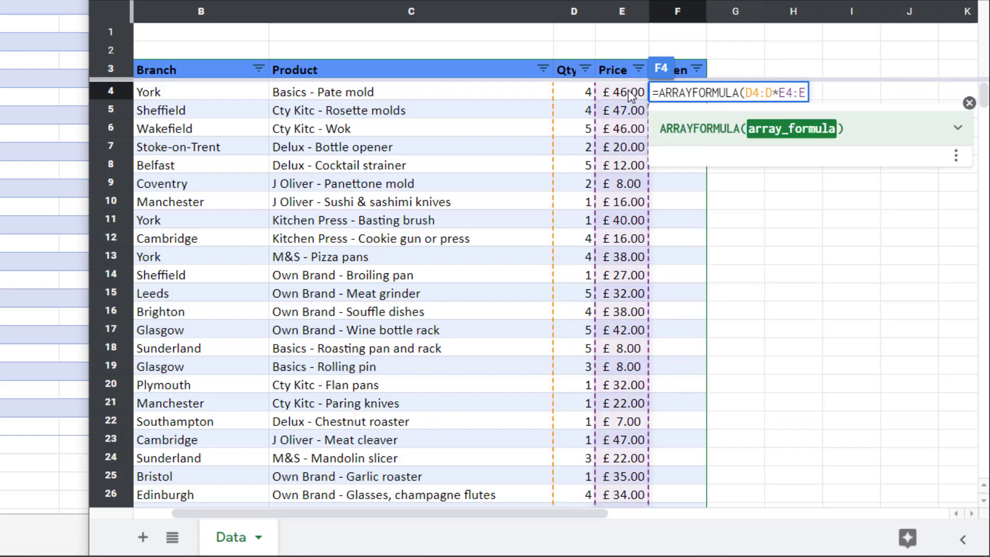
type(")")
key("Return")
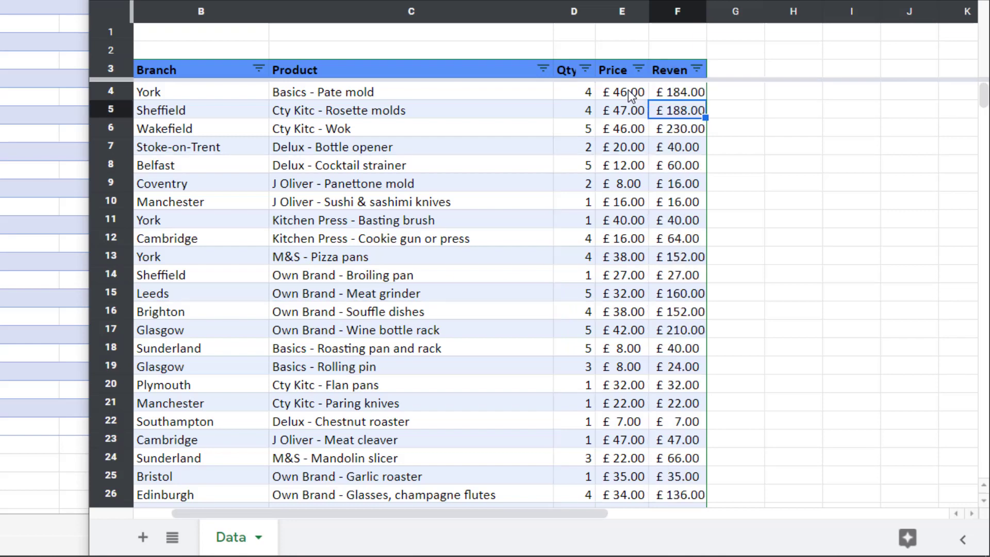
Scroll down column F to check the results, including zeros below the table.
scroll(676, 129, "down", 4)
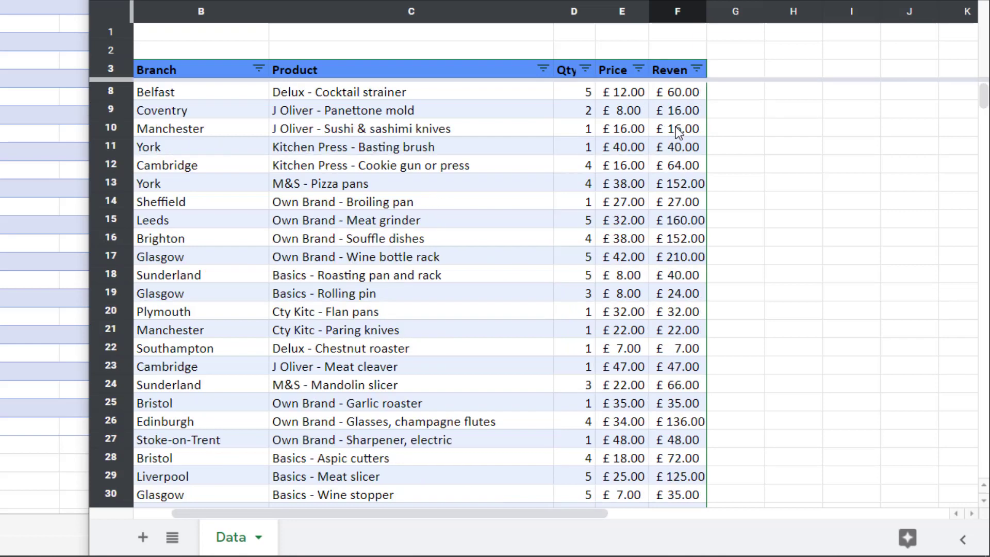
scroll(677, 129, "down", 3)
scroll(681, 155, "up", 7)
scroll(684, 192, "down", 9)
scroll(682, 186, "down", 2)
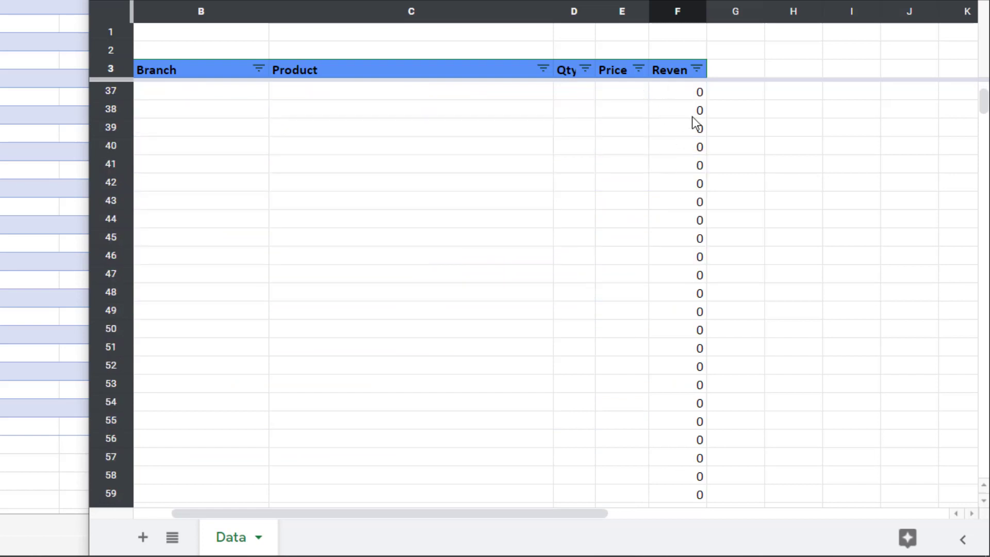
scroll(684, 355, "down", 1)
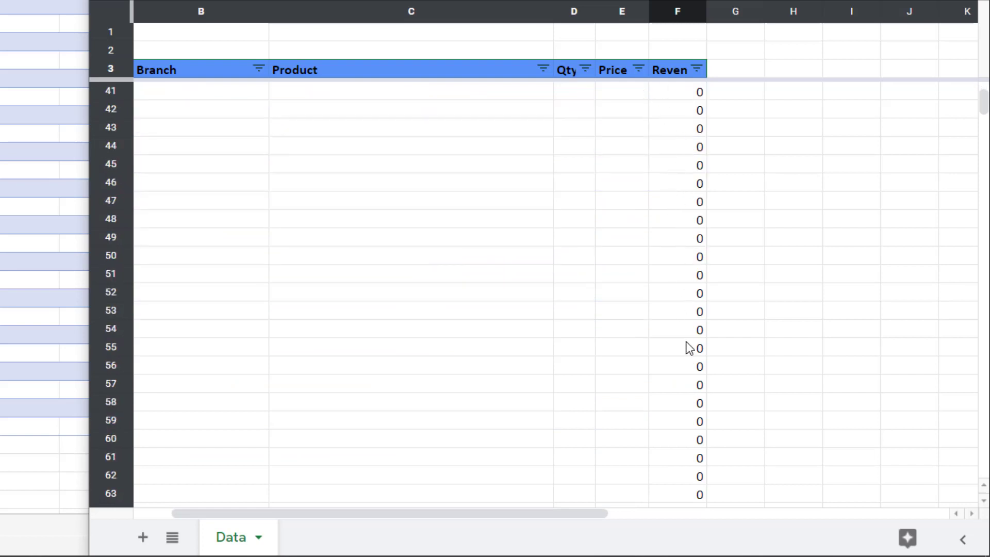
scroll(683, 340, "down", 4)
scroll(679, 331, "down", 5)
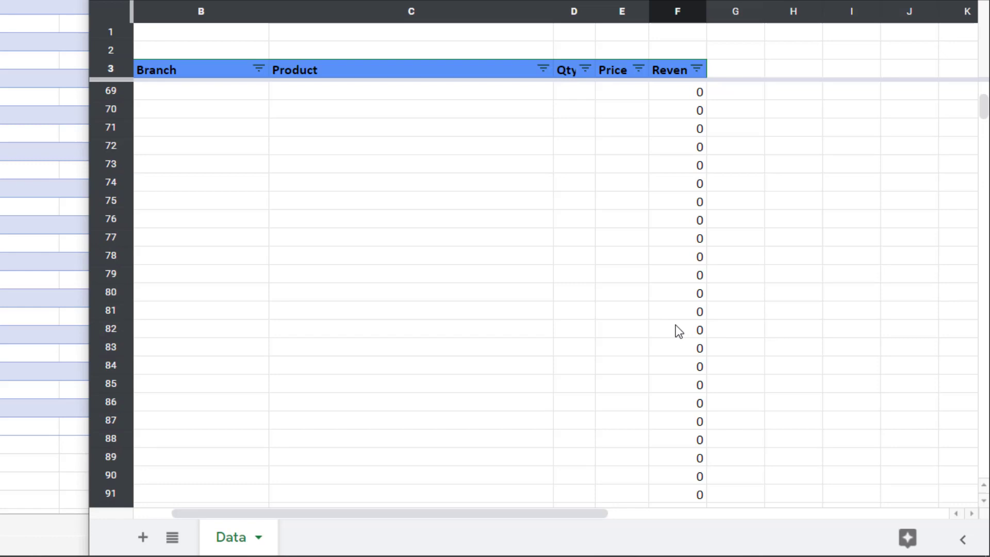
scroll(675, 324, "up", 20)
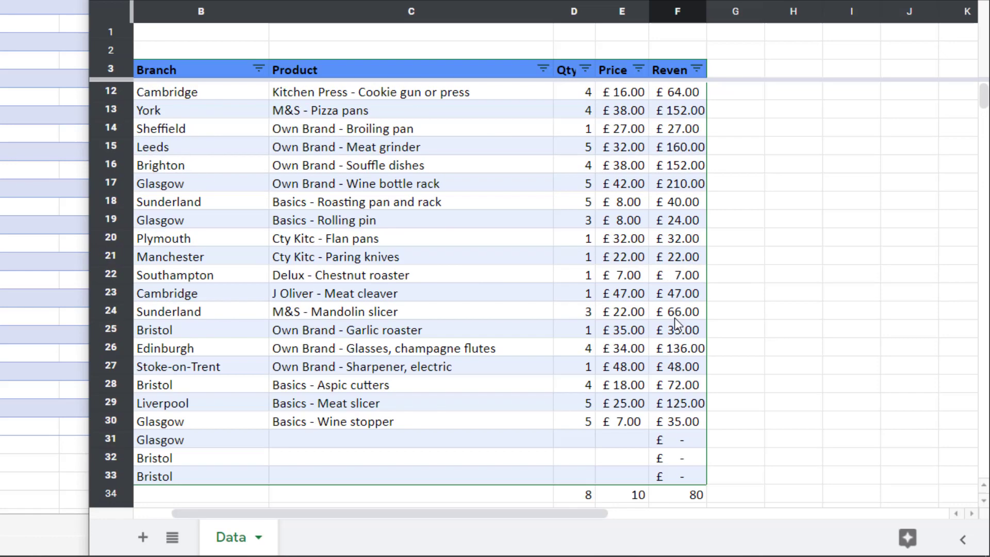
scroll(693, 291, "down", 6)
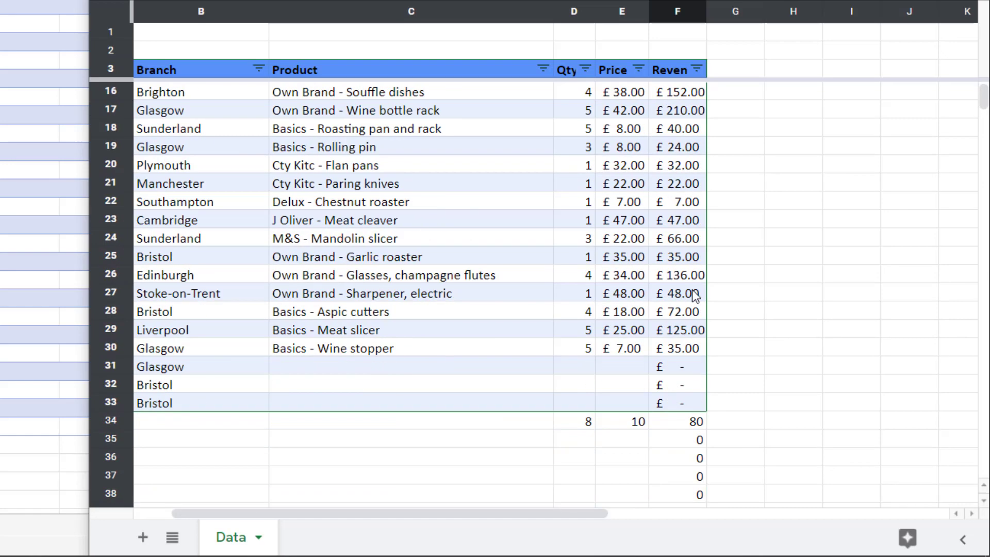
scroll(695, 288, "up", 6)
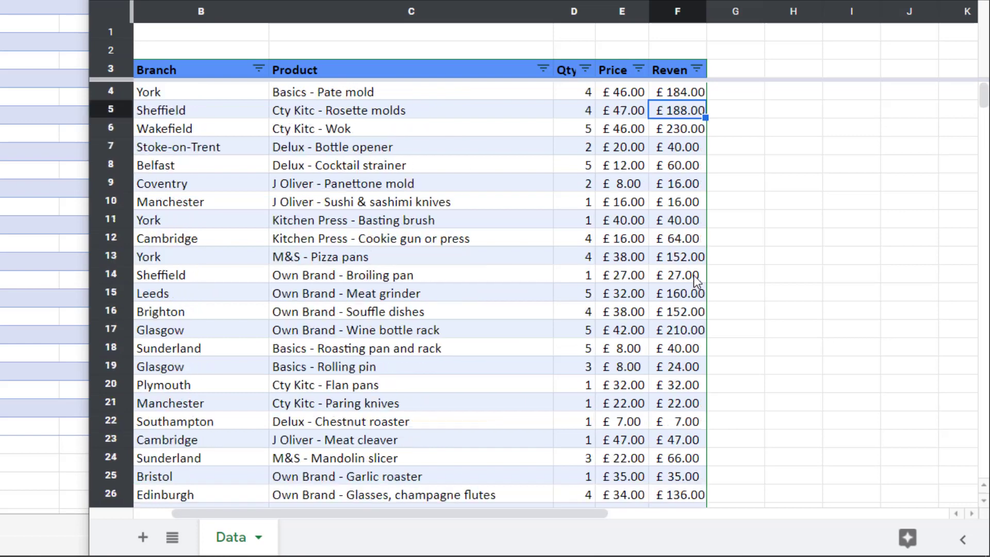
Change F4 to =ARRAYFORMULA(IF(D4:D="","",D4:D*E4:E)) so empty-Qty rows stay blank.
double_click(682, 88)
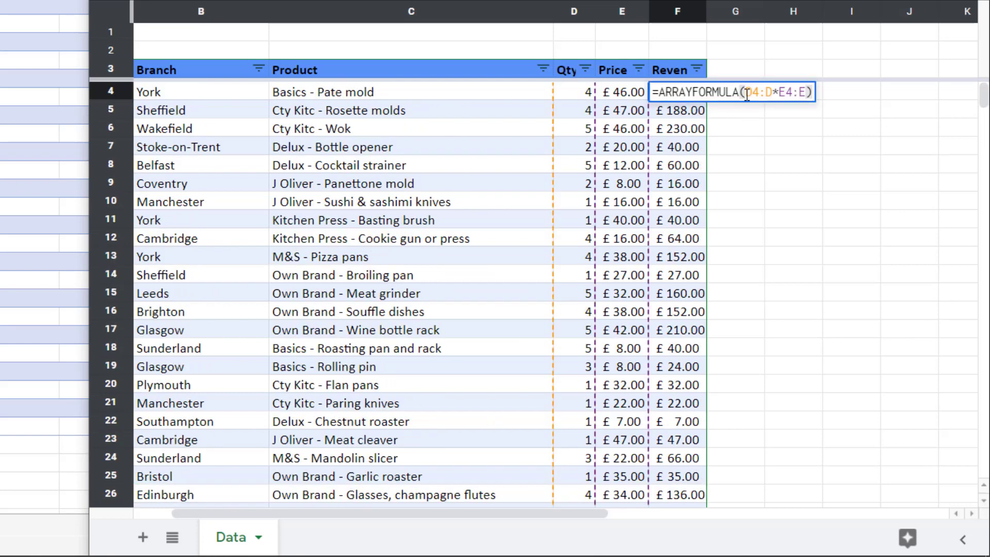
left_click(747, 93)
type("IF(")
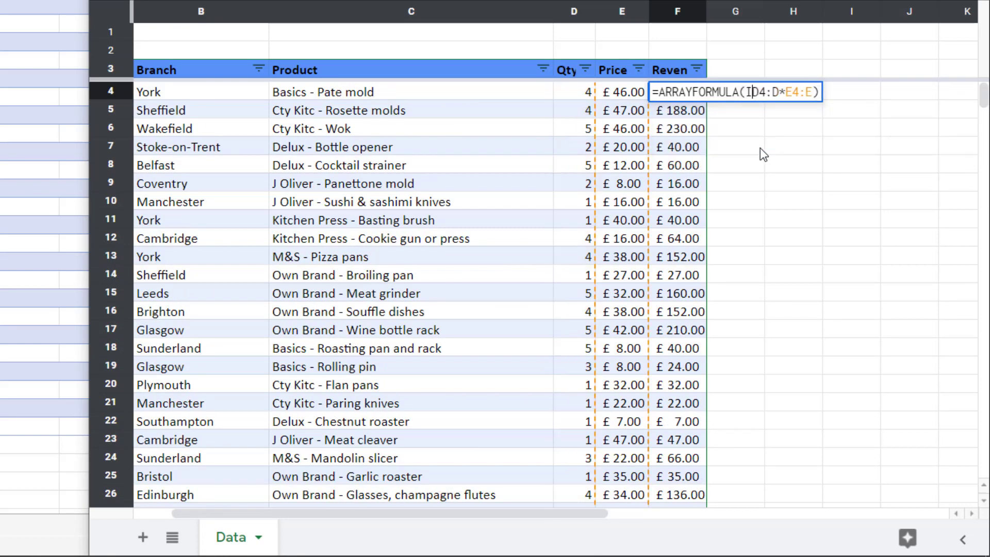
type("D4:")
type("D=\"")
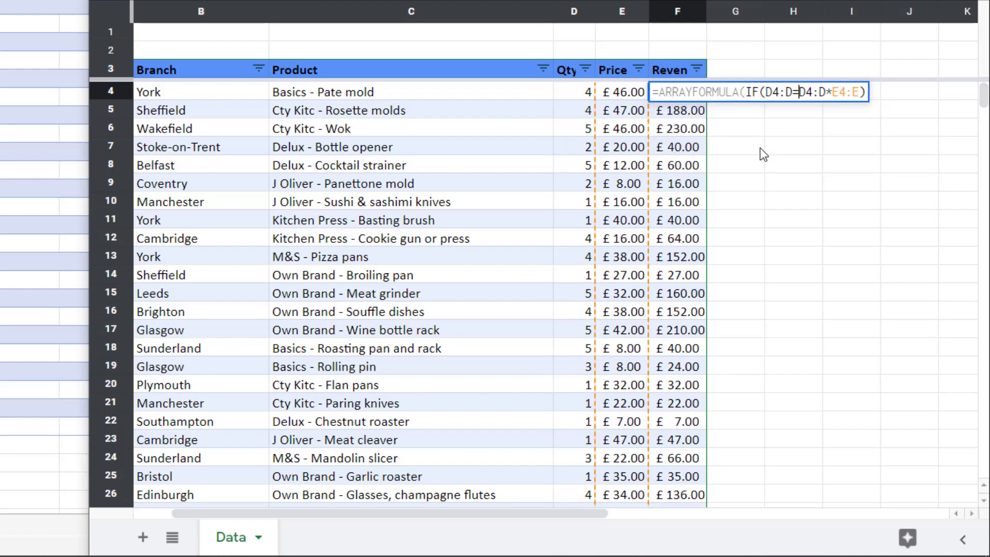
type("\",")
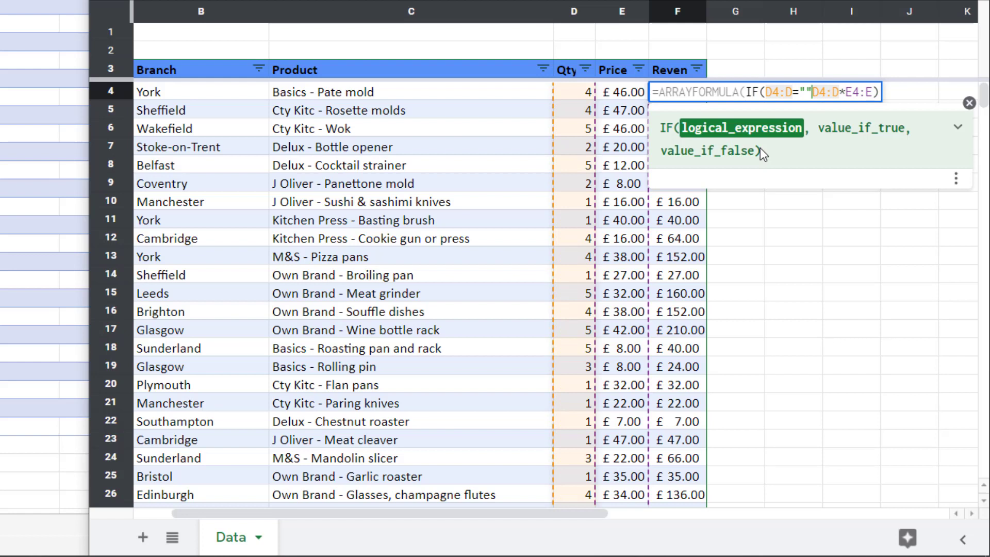
type("\"\",")
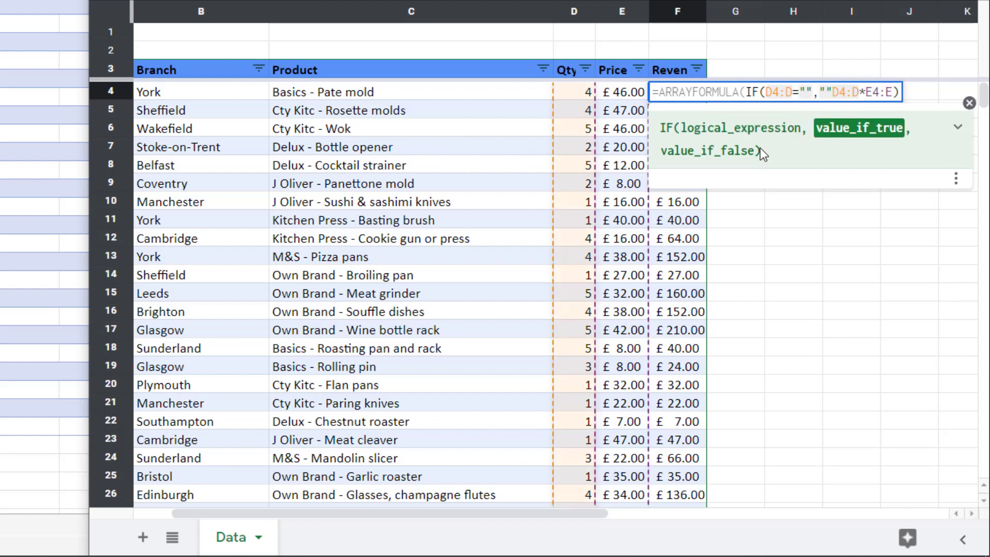
left_click(904, 91)
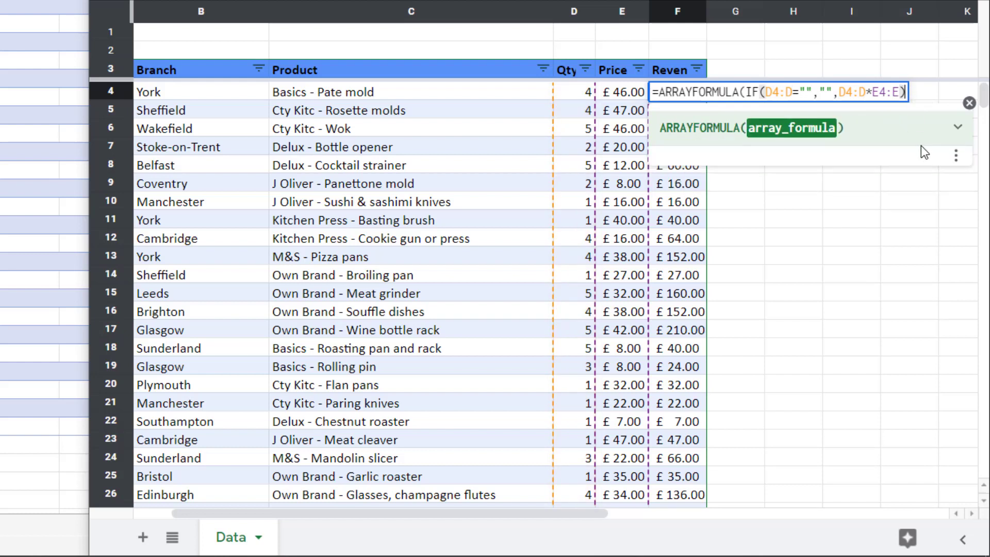
type(")")
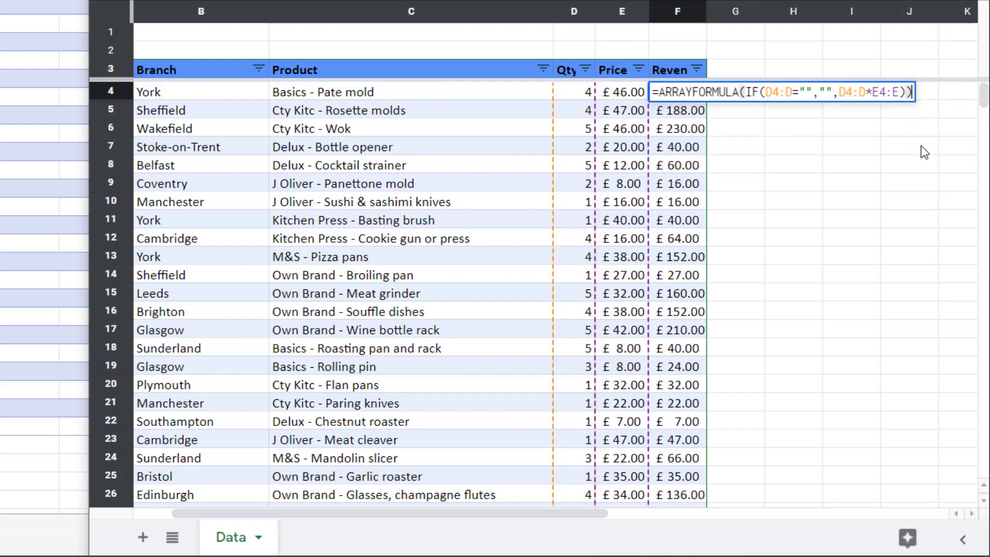
key("Return")
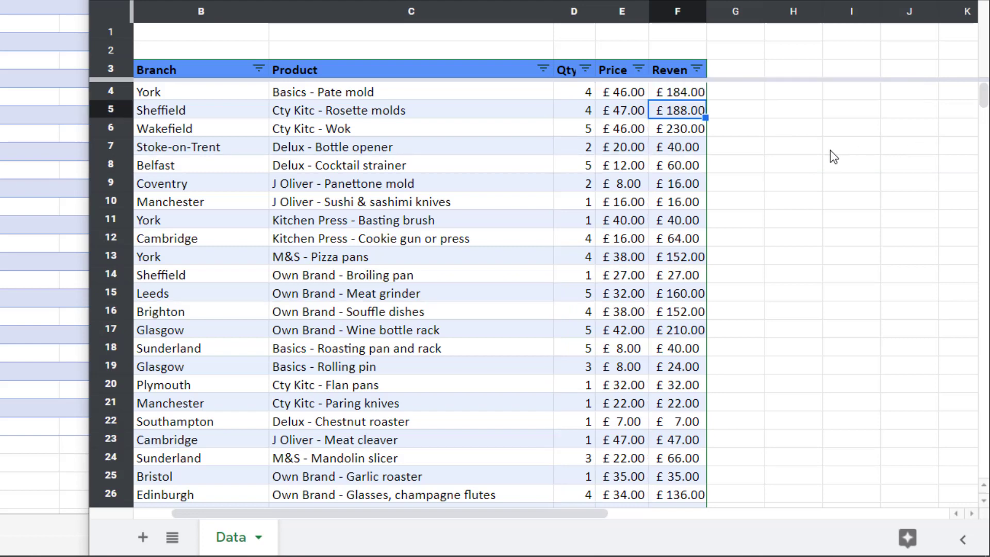
scroll(818, 269, "down", 10)
scroll(722, 206, "up", 1)
scroll(690, 174, "up", 3)
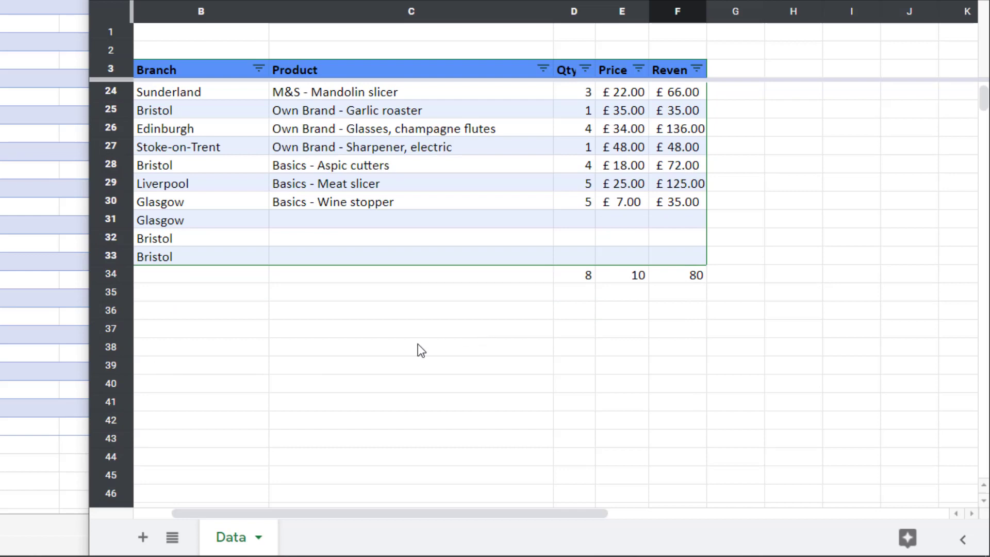
Add row 35 with date 16/11/2021, Qty 8 and Price 10.
left_click_drag(601, 512, 549, 511)
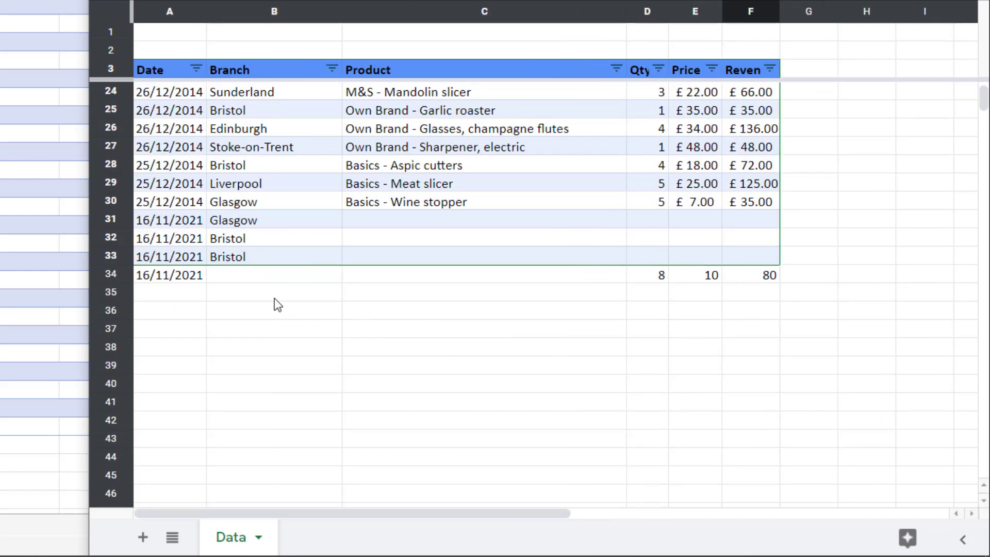
left_click(159, 294)
key("ctrl+d")
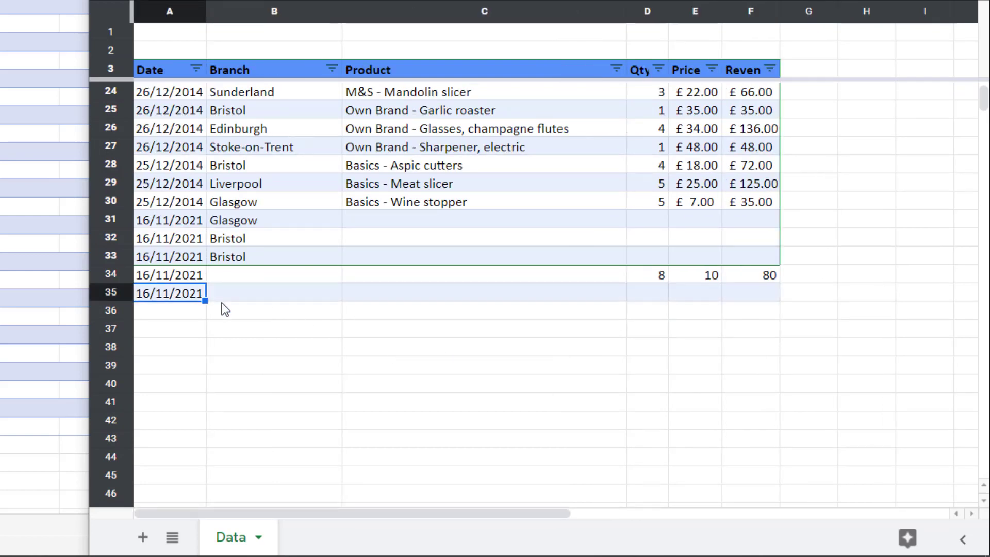
left_click(222, 301)
left_click(648, 293)
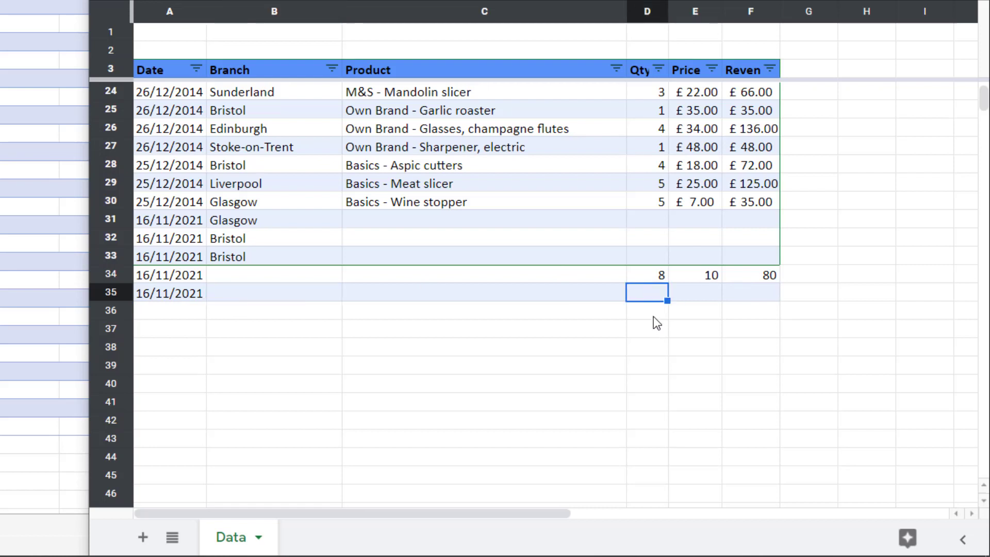
type("8")
left_click(684, 295)
type("10")
key("Return")
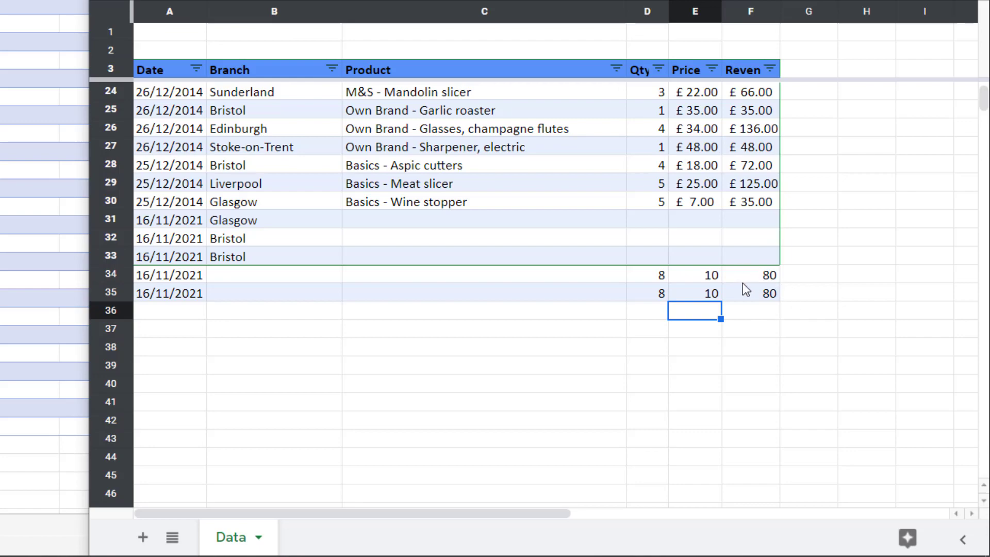
Apply the Accounting currency format to Revenue cells F34:F35.
left_click_drag(767, 275, 765, 295)
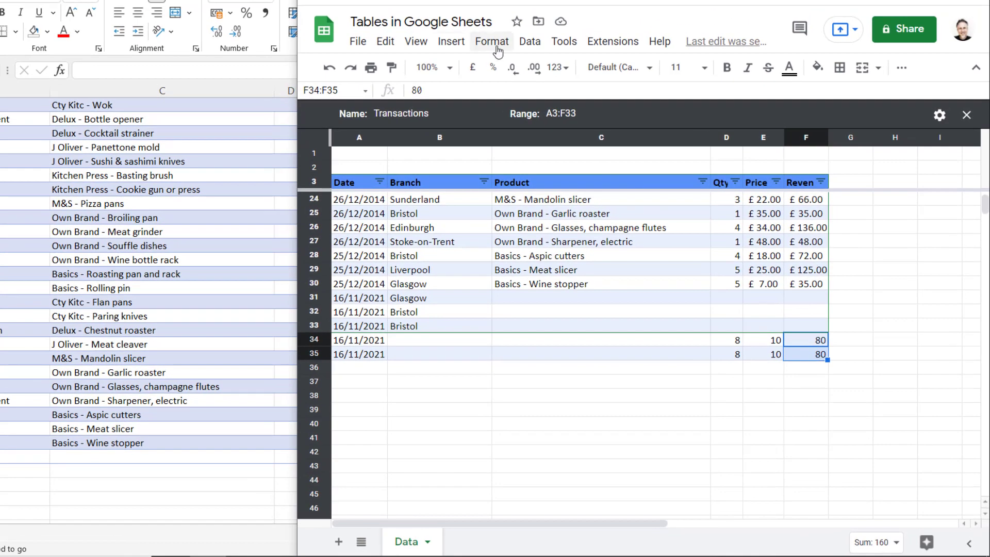
left_click(458, 6)
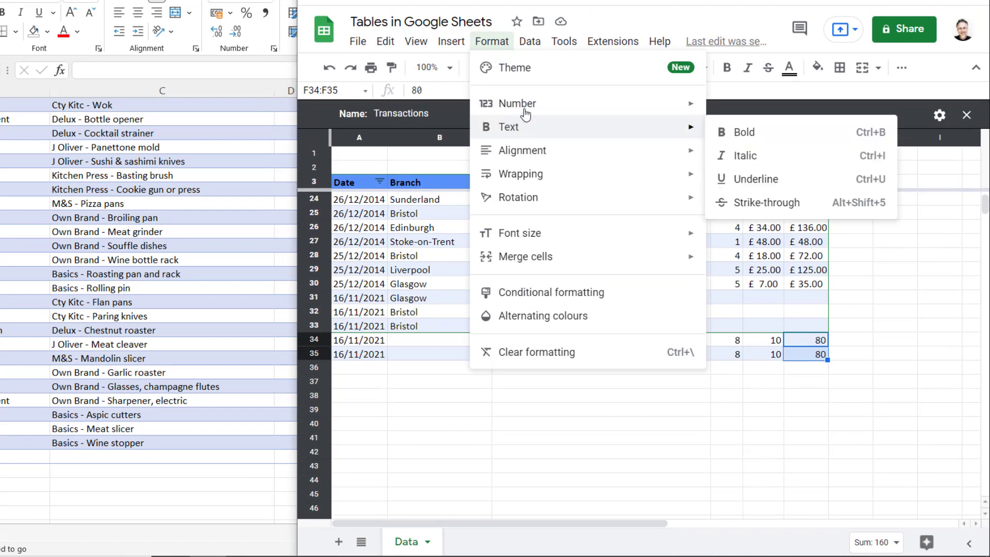
mouse_move(526, 109)
left_click(730, 227)
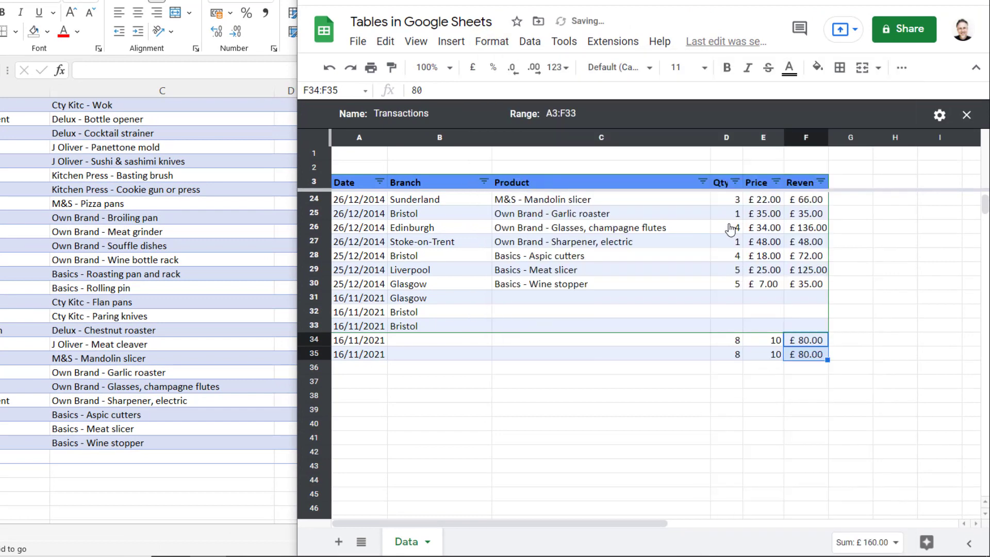
left_click(199, 253)
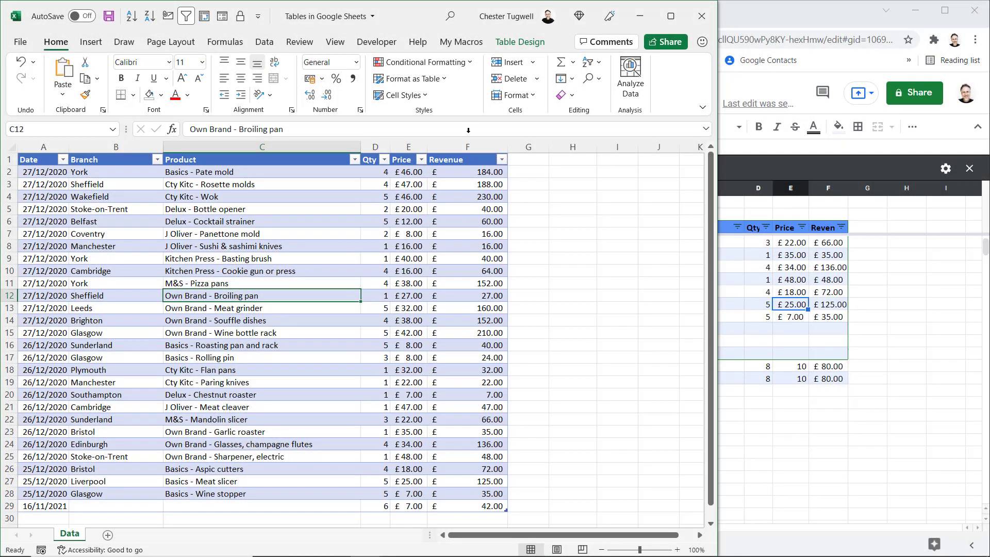
Filter the Branch column to show only Belfast and Brighton.
left_click(518, 43)
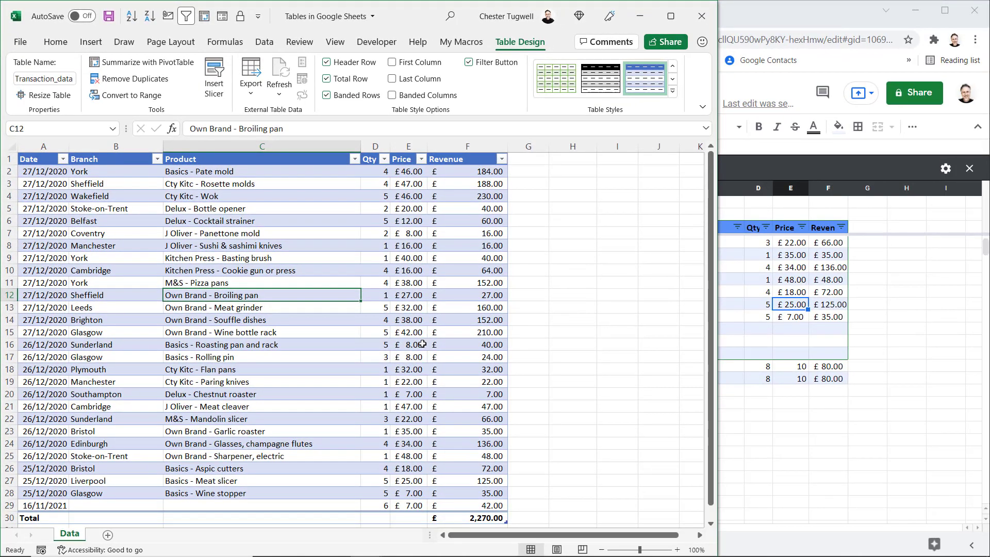
scroll(448, 481, "down", 1)
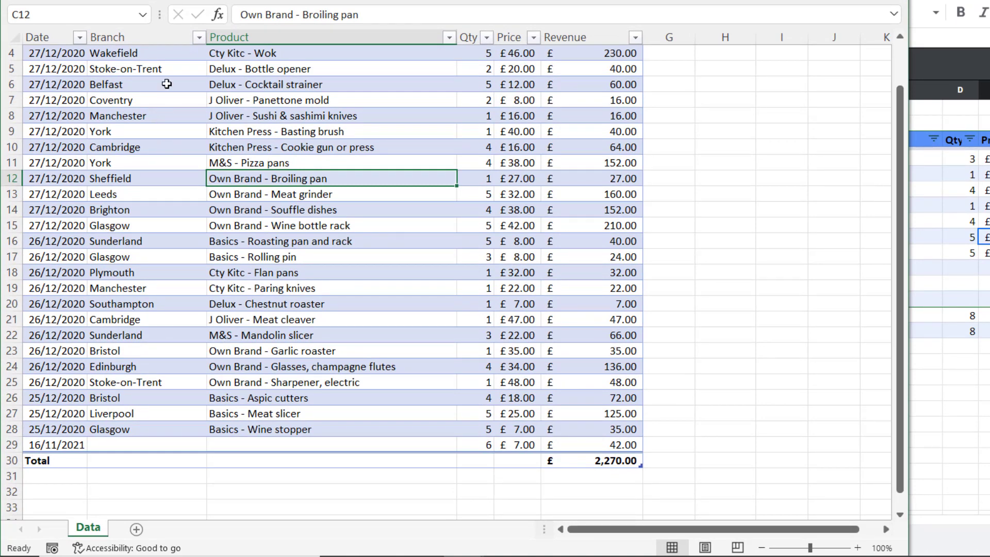
left_click(199, 38)
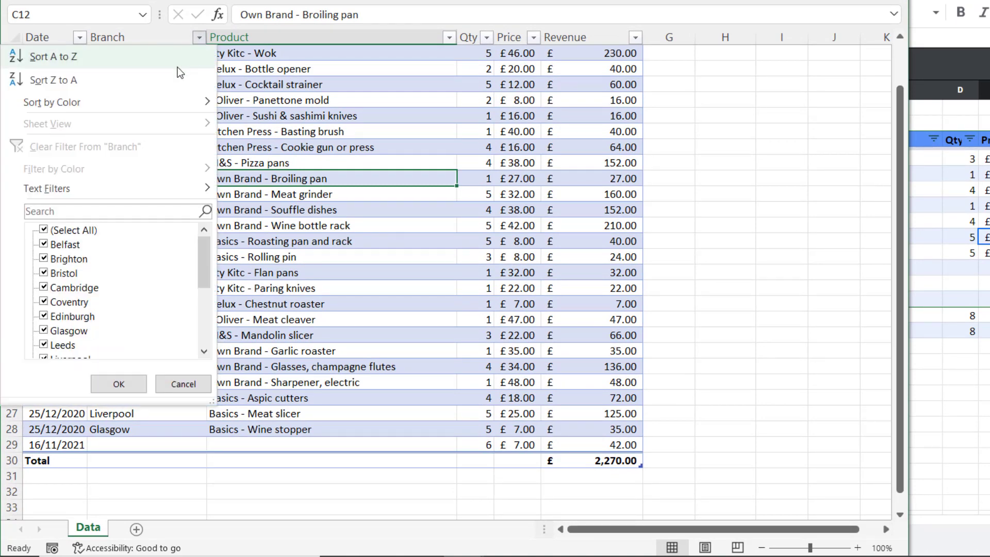
left_click(43, 230)
left_click(44, 245)
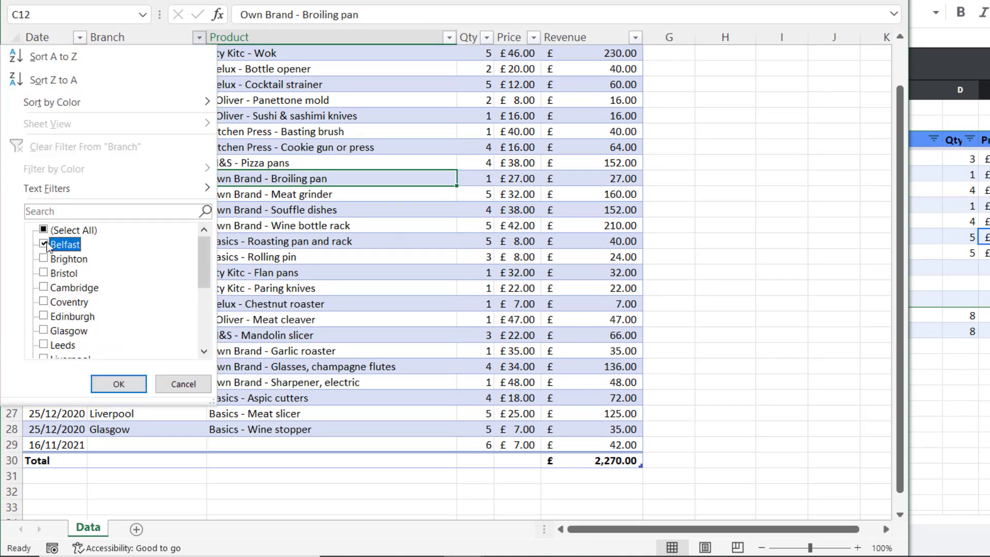
left_click(119, 384)
scroll(227, 73, "up", 1)
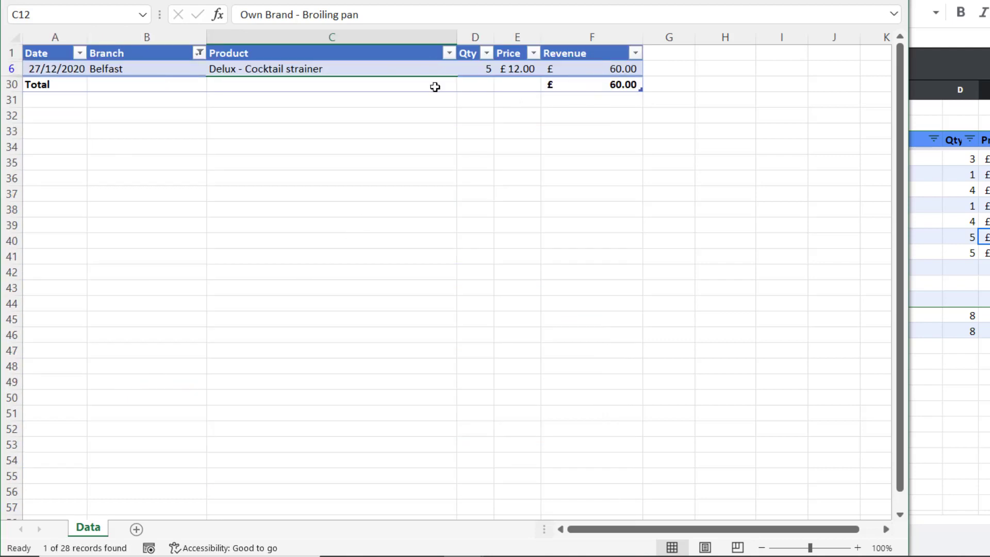
left_click(199, 53)
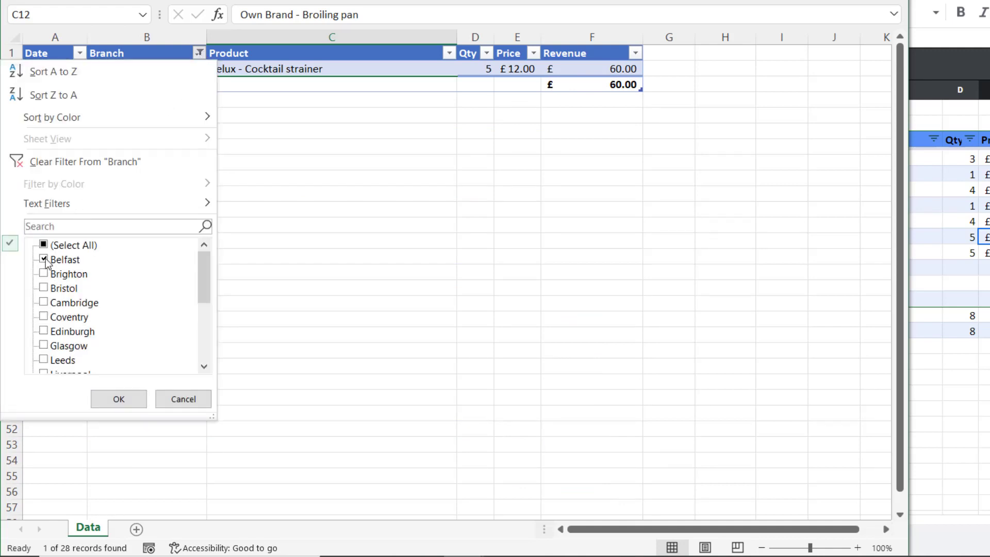
left_click(44, 274)
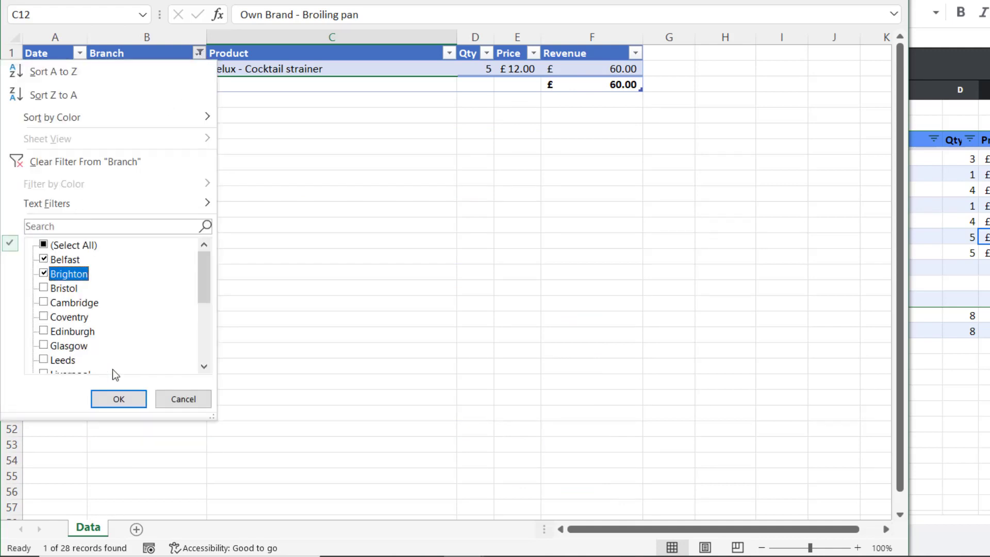
left_click(119, 397)
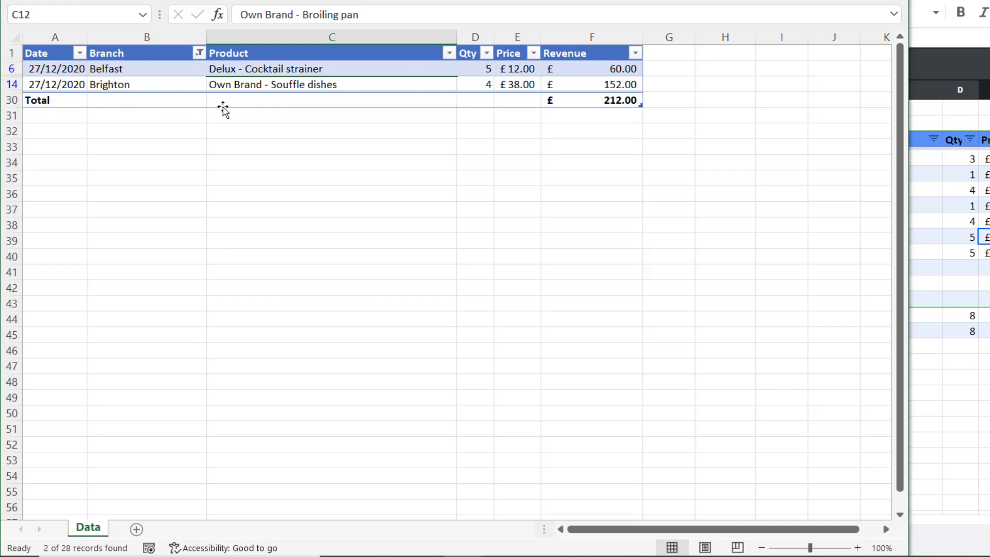
Set the Price total in the Total row to Average, showing £25.00.
left_click(515, 101)
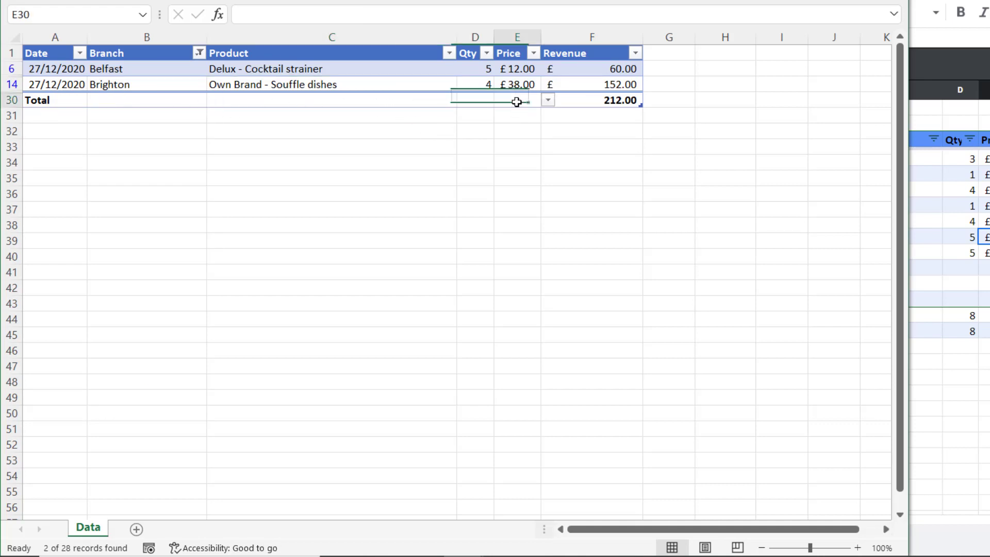
left_click(548, 100)
left_click(527, 127)
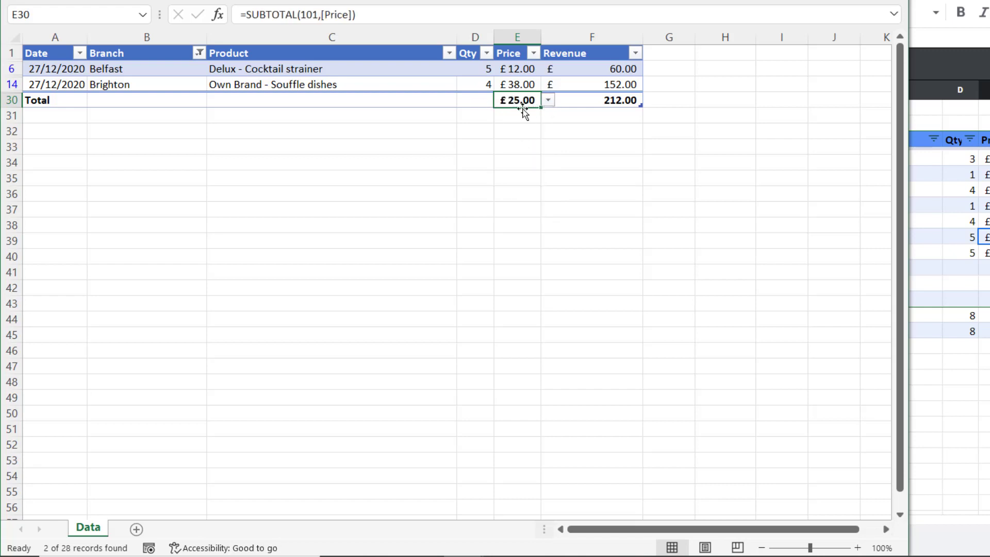
left_click(548, 100)
left_click(547, 100)
left_click(24, 100)
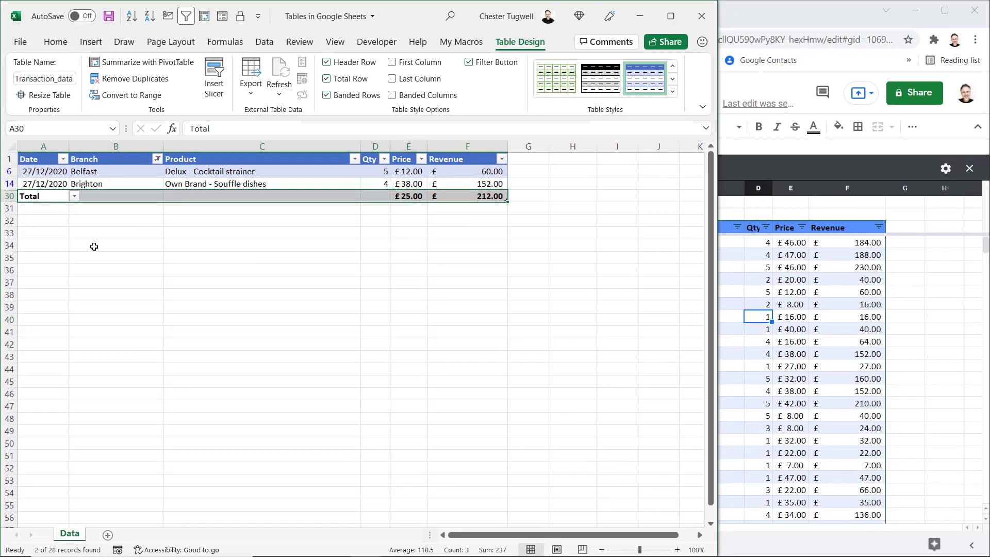
Back in Google Sheets, enter the label 'Total' in cell A1.
left_click(813, 315)
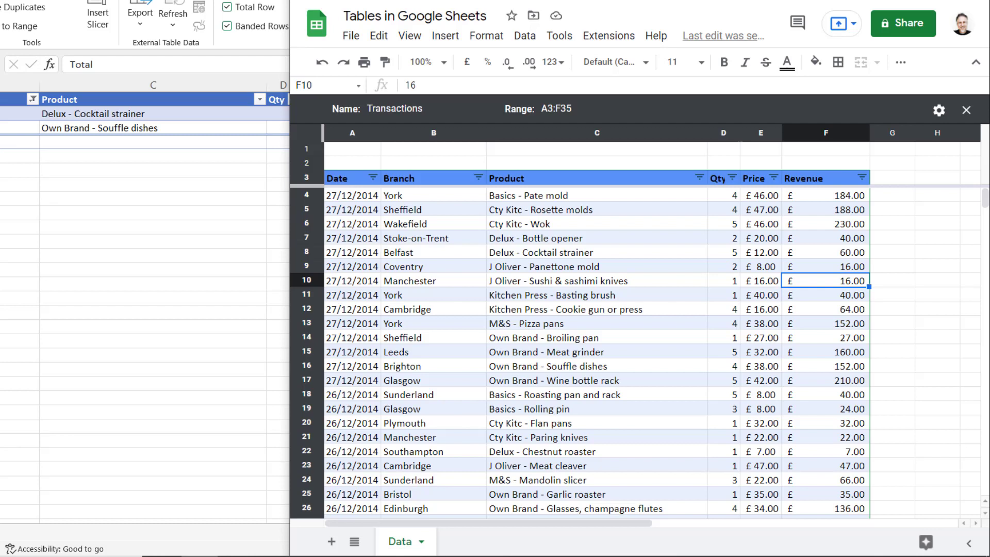
left_click(353, 151)
type("Total")
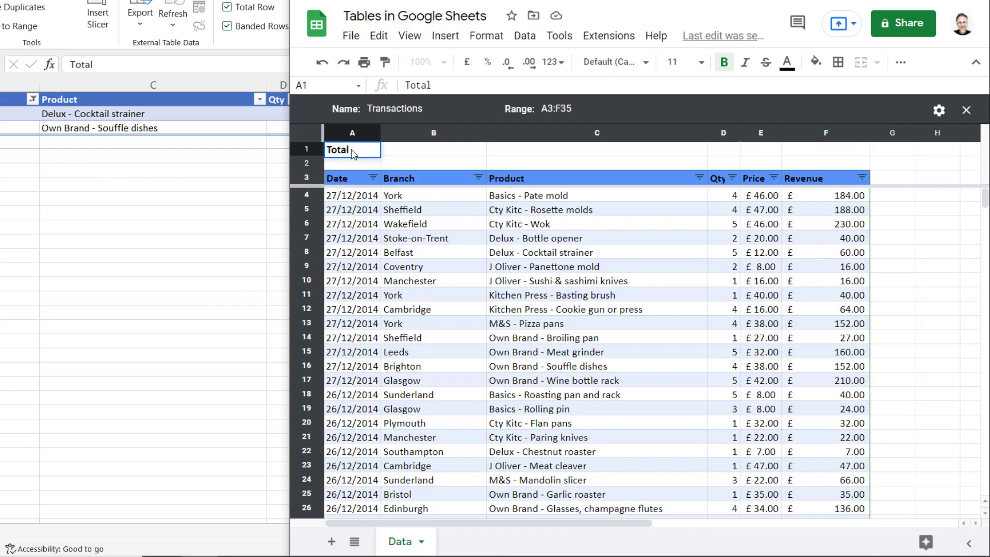
key("Tab")
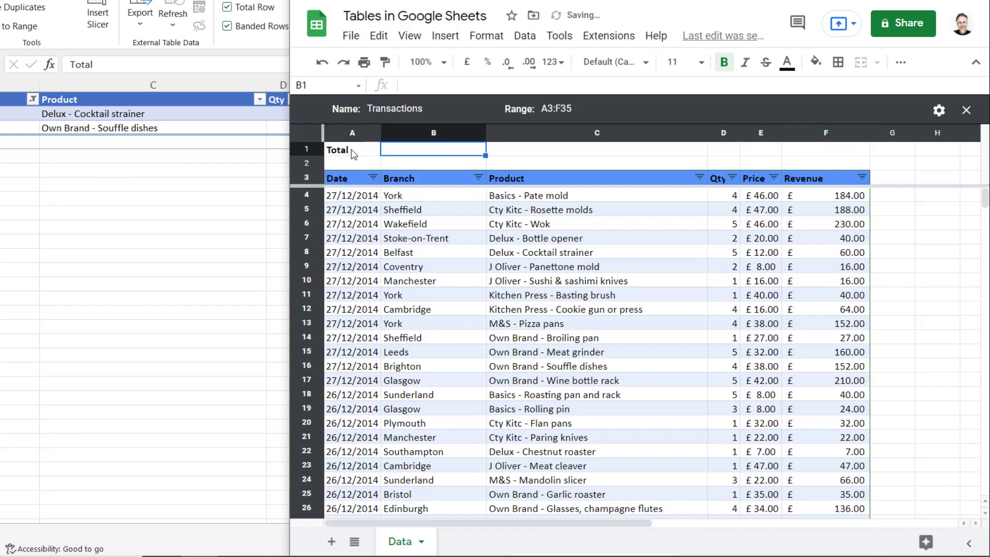
Give A1:F1 a blue fill with white text.
left_click_drag(350, 151, 835, 151)
left_click(815, 63)
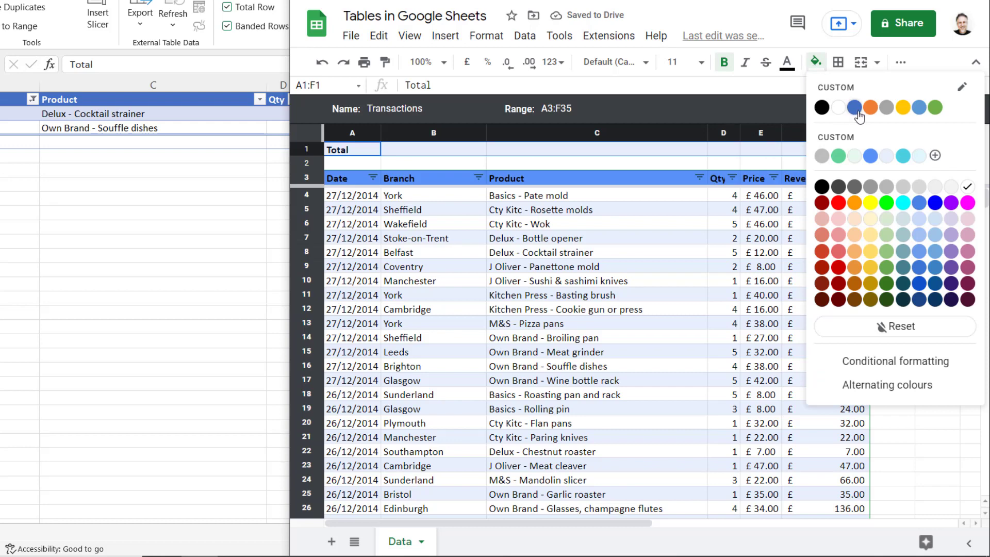
left_click(856, 105)
left_click(787, 63)
left_click(913, 180)
left_click(811, 204)
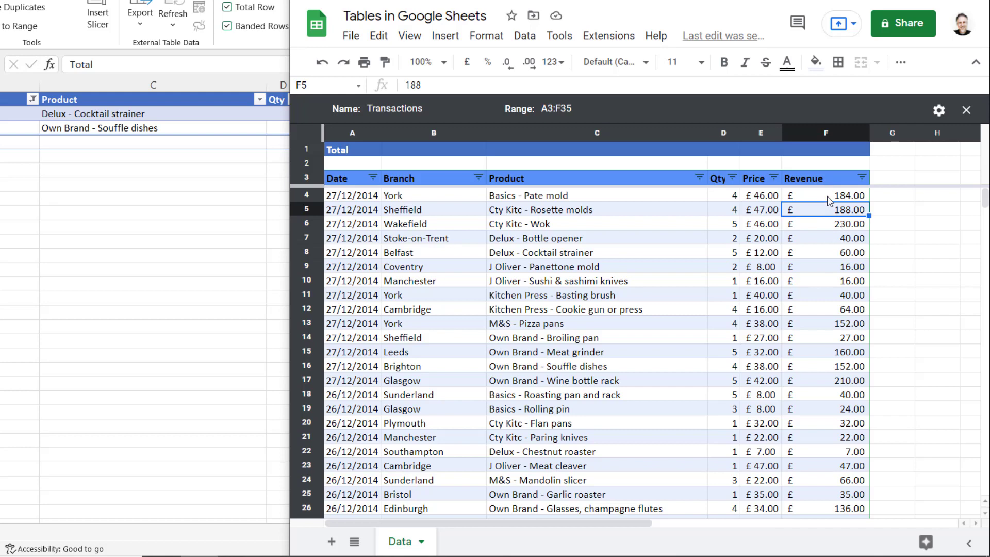
With F4 selected, open the Named ranges panel from the Data menu.
left_click(828, 199)
left_click(524, 35)
left_click(524, 35)
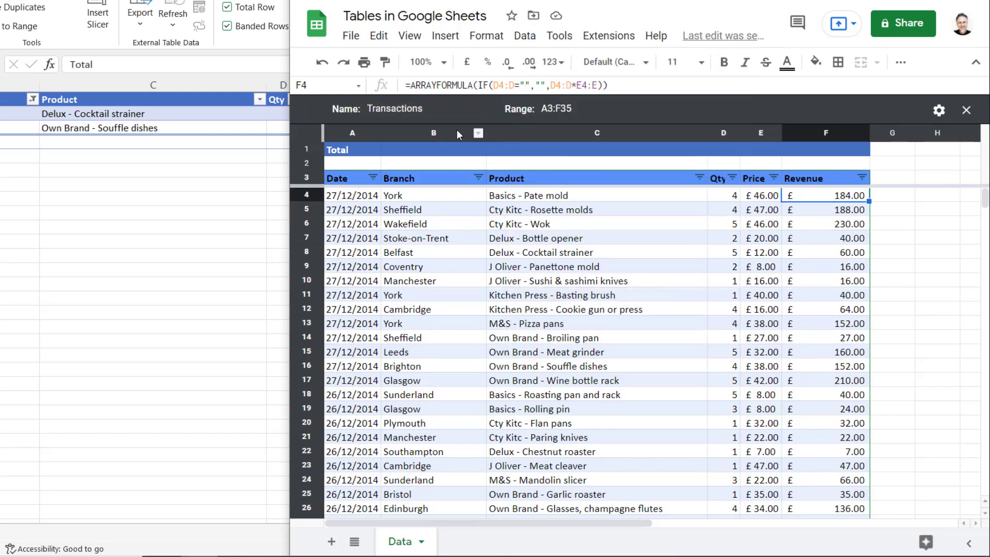
left_click(524, 35)
left_click(560, 209)
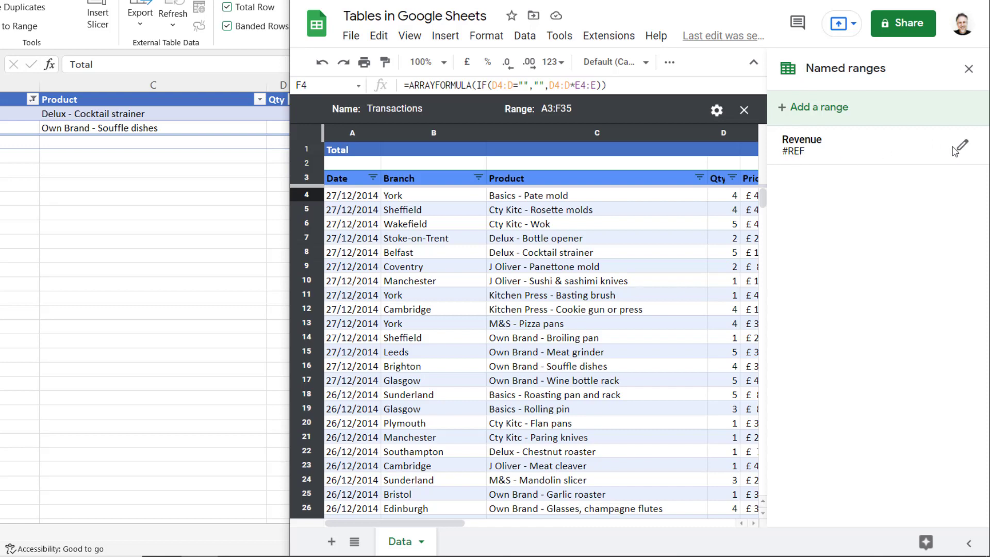
Redefine the broken Revenue named range as Data!F4:F2002 and save it.
left_click(960, 147)
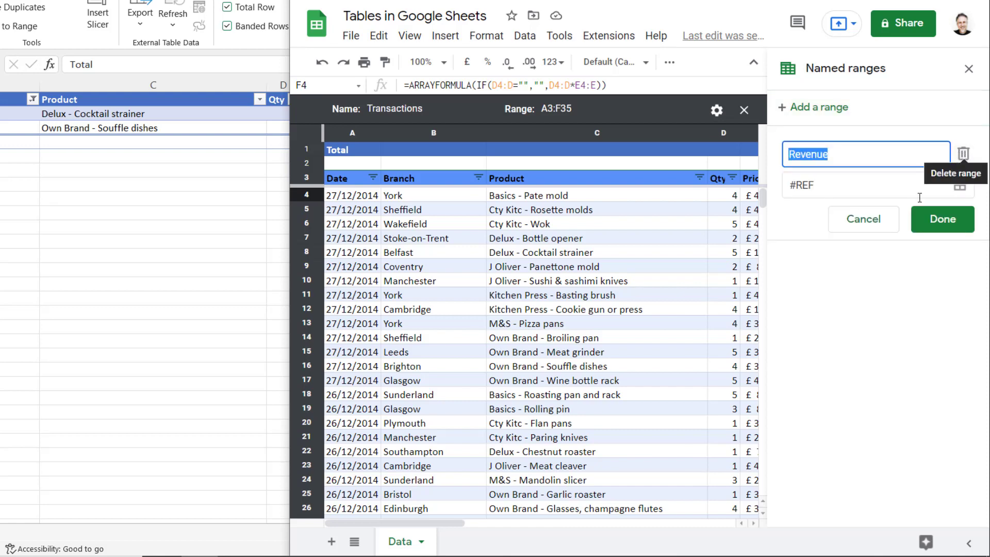
left_click(959, 186)
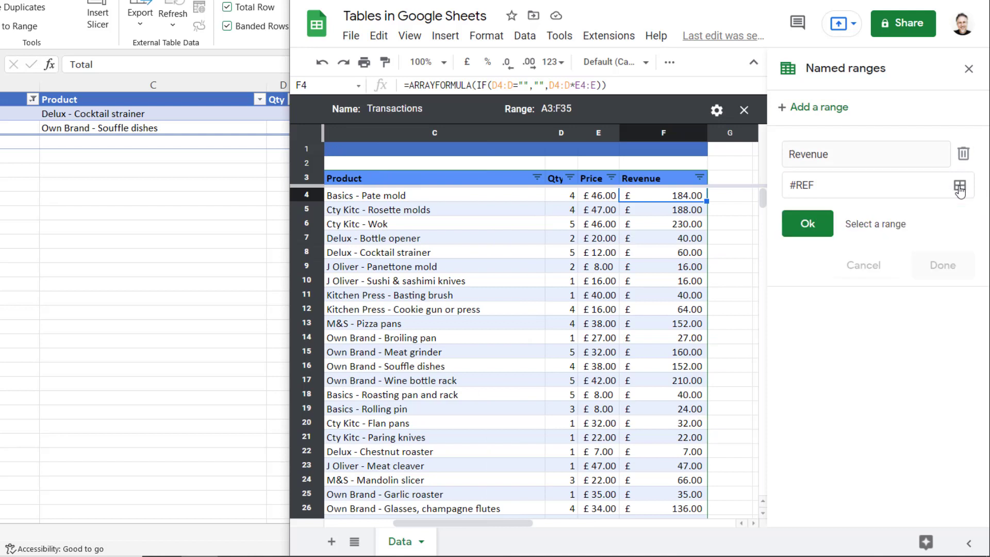
left_click(677, 196)
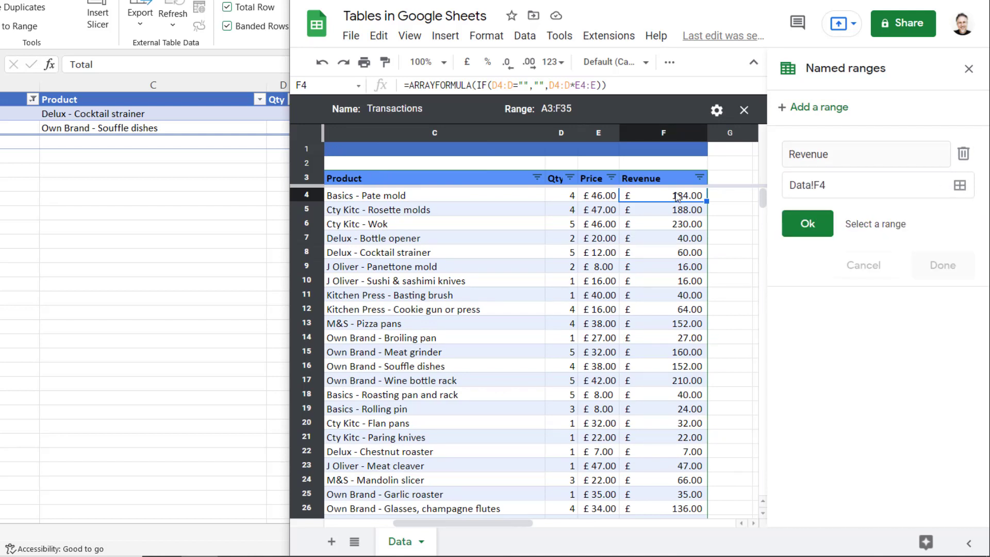
left_click(856, 186)
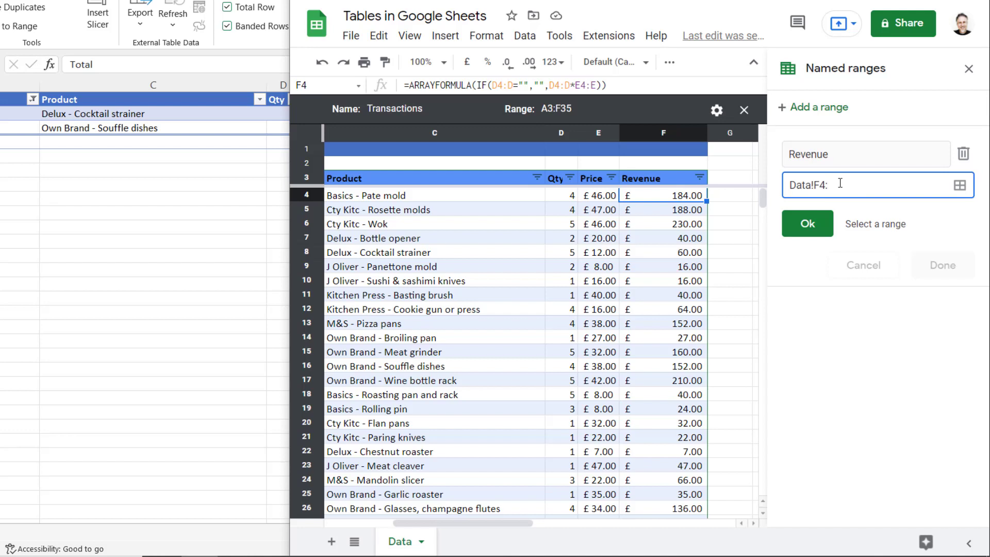
left_click(807, 223)
left_click(942, 224)
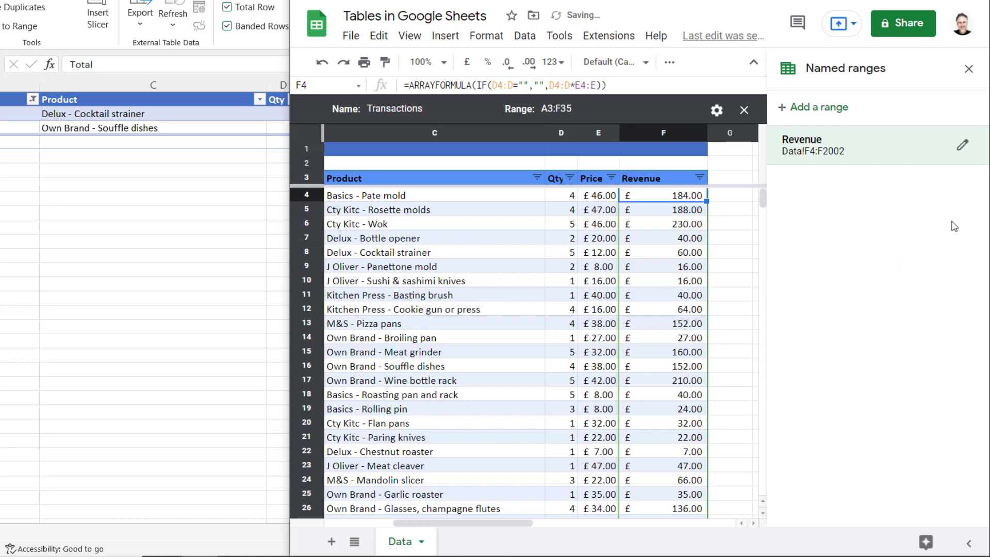
left_click(666, 152)
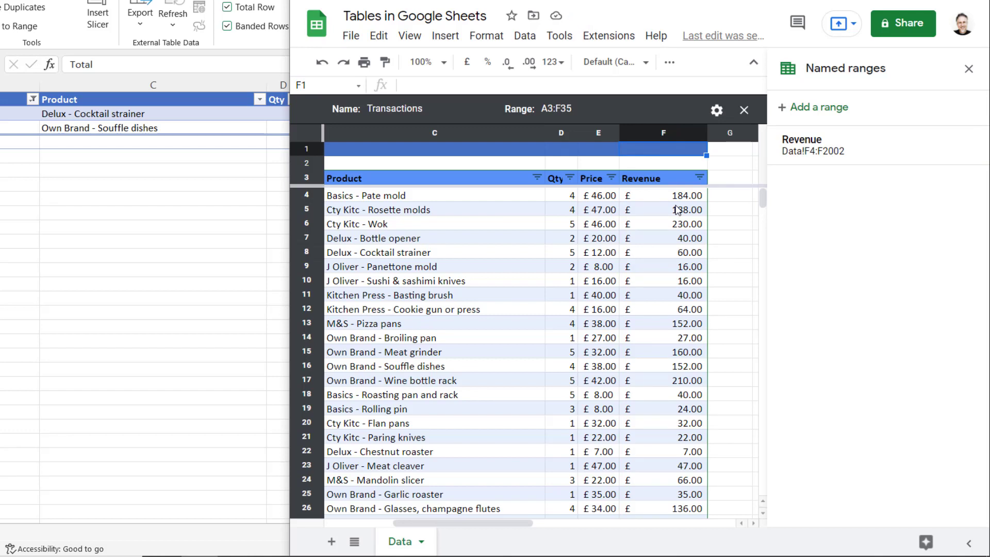
Close the Named ranges panel, start =SUBTOTAL( in F1 and expand its formula help.
left_click(969, 70)
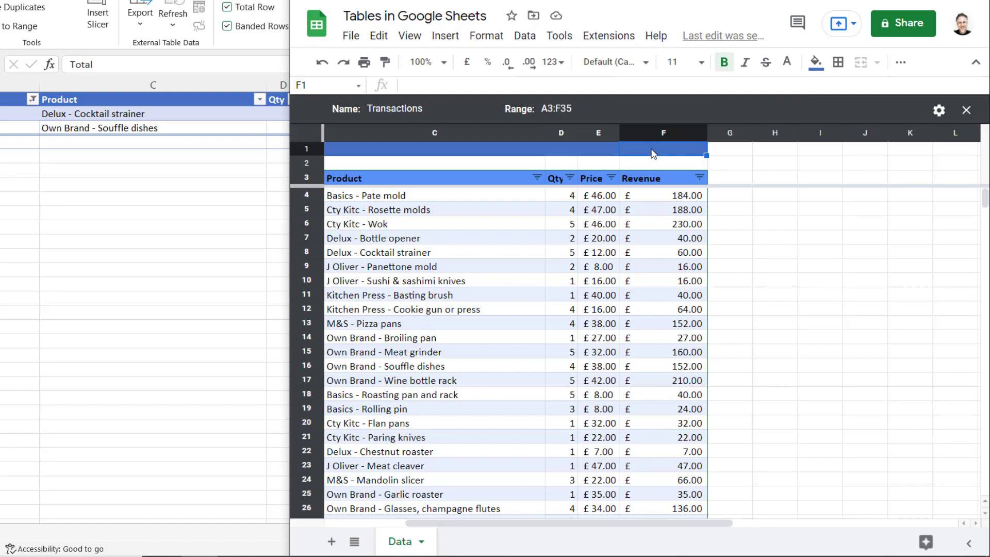
type("=su")
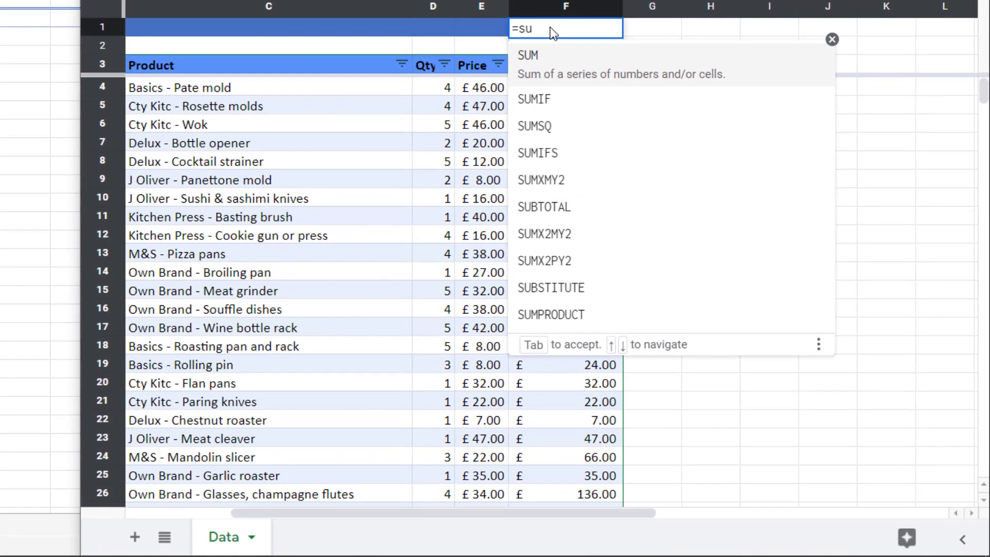
type("b")
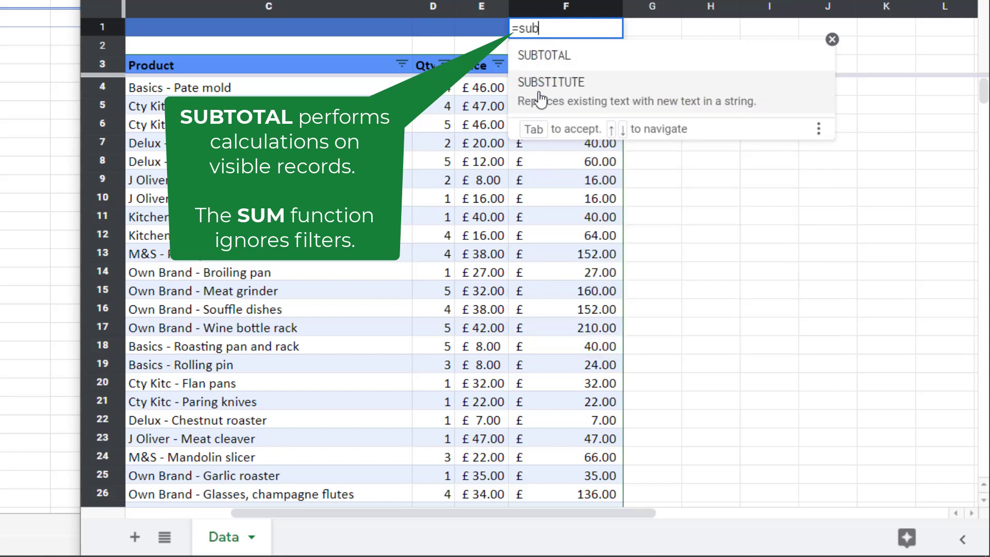
left_click(543, 67)
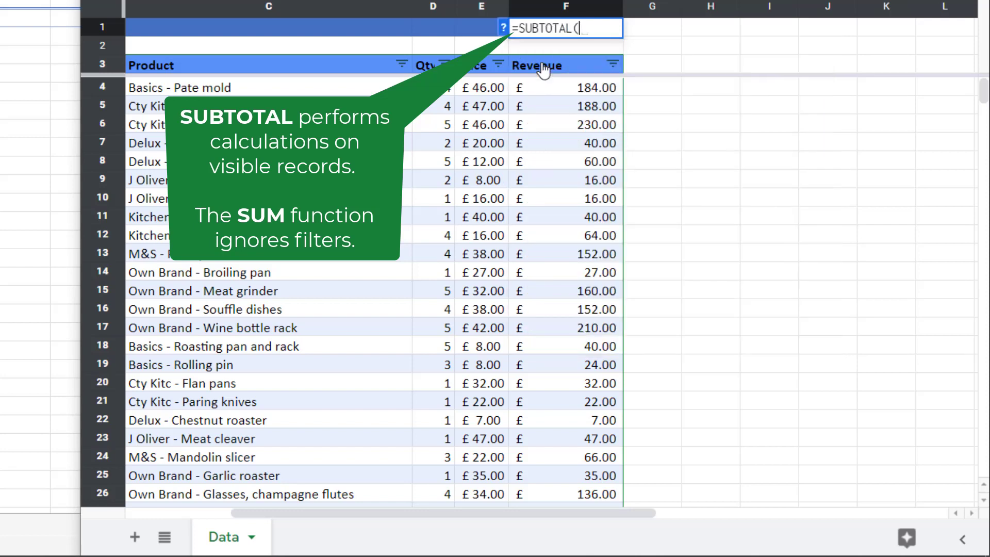
left_click(503, 27)
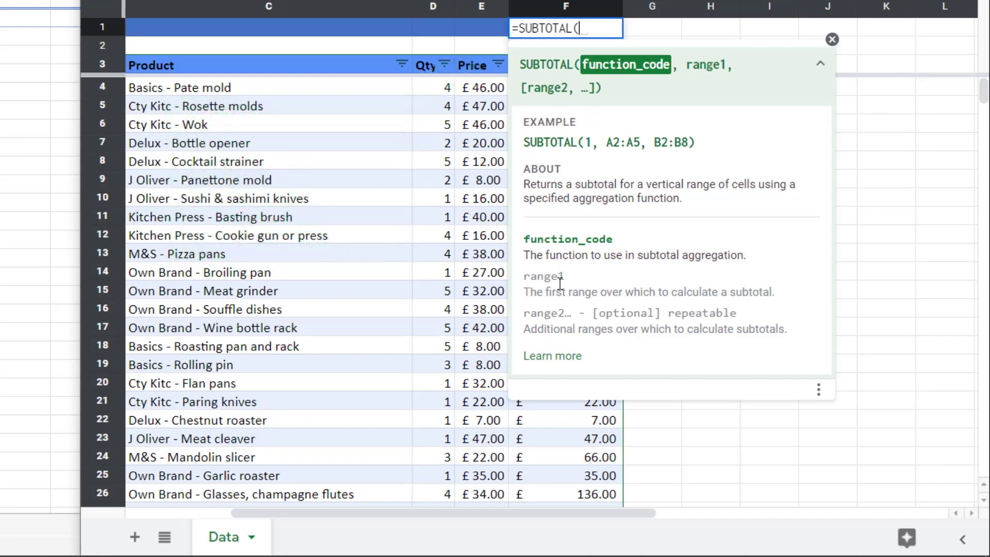
Open the full SUBTOTAL help article and scroll down to its function_code list.
left_click(562, 356)
scroll(525, 185, "down", 4)
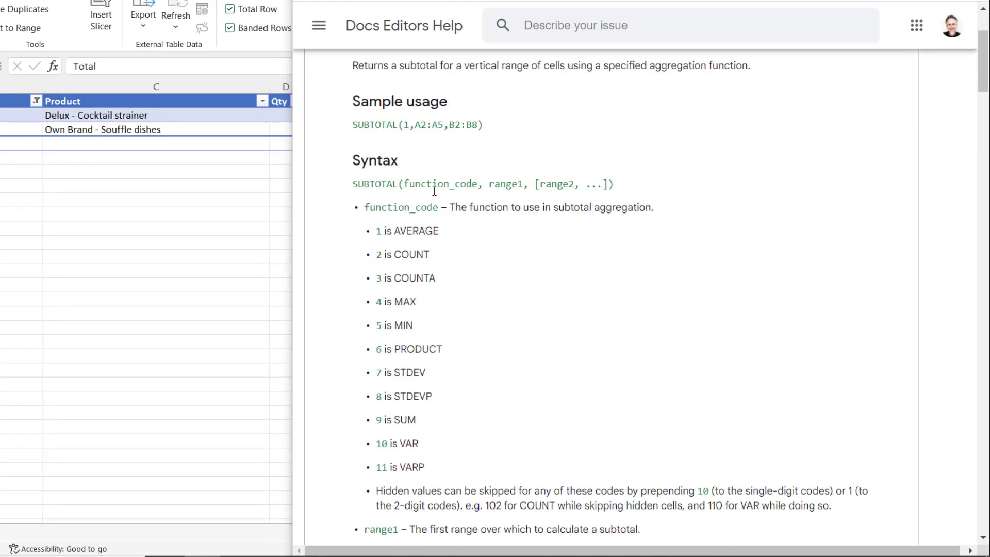
scroll(398, 118, "down", 3)
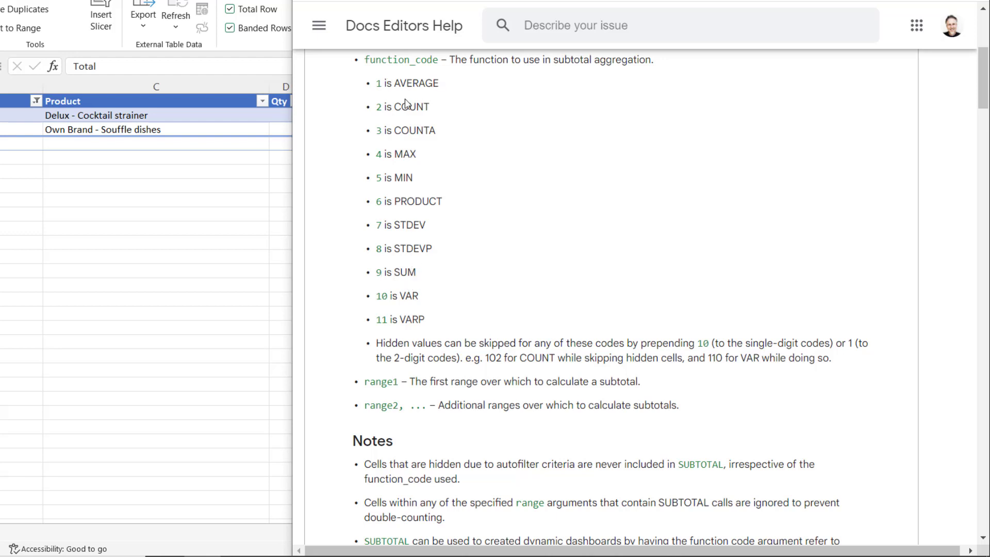
Complete F1's formula as =SUBTOTAL(9,Revenue) using the Revenue named range.
key("alt+Tab")
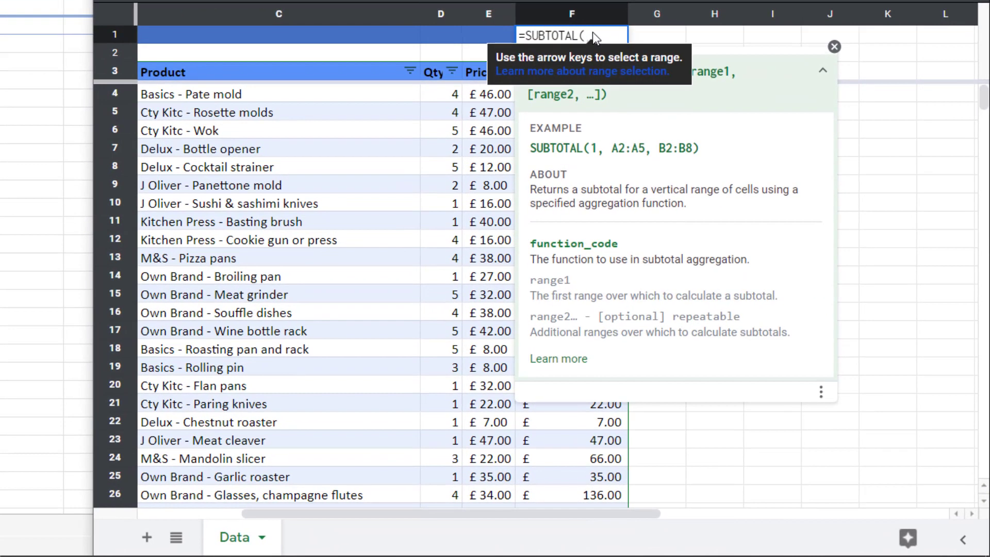
type("9,")
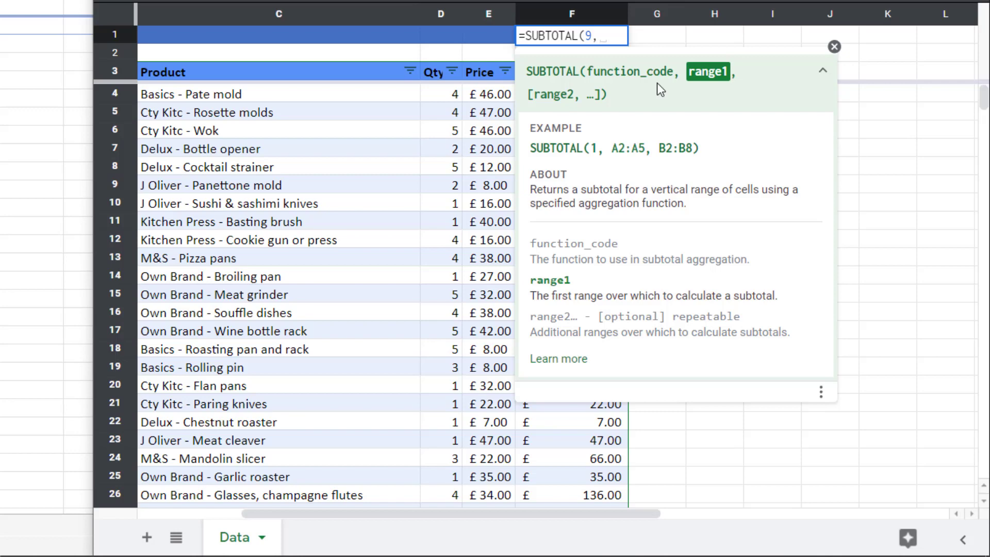
type("re")
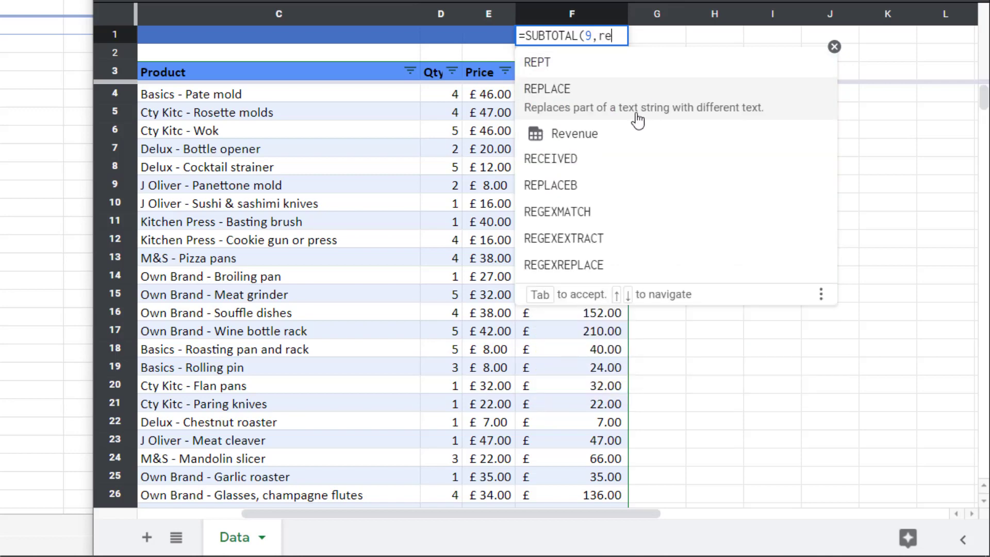
left_click(609, 133)
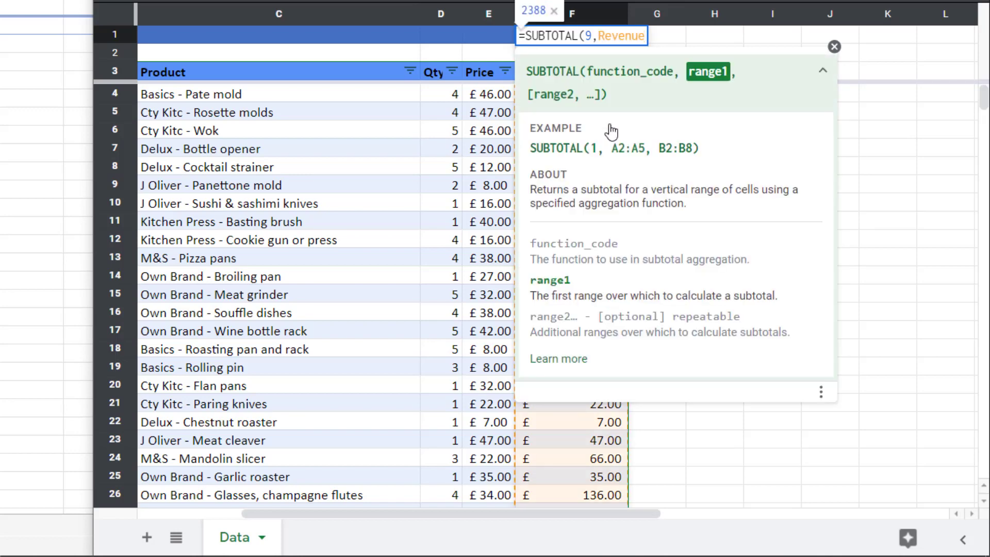
type(")")
key("Return")
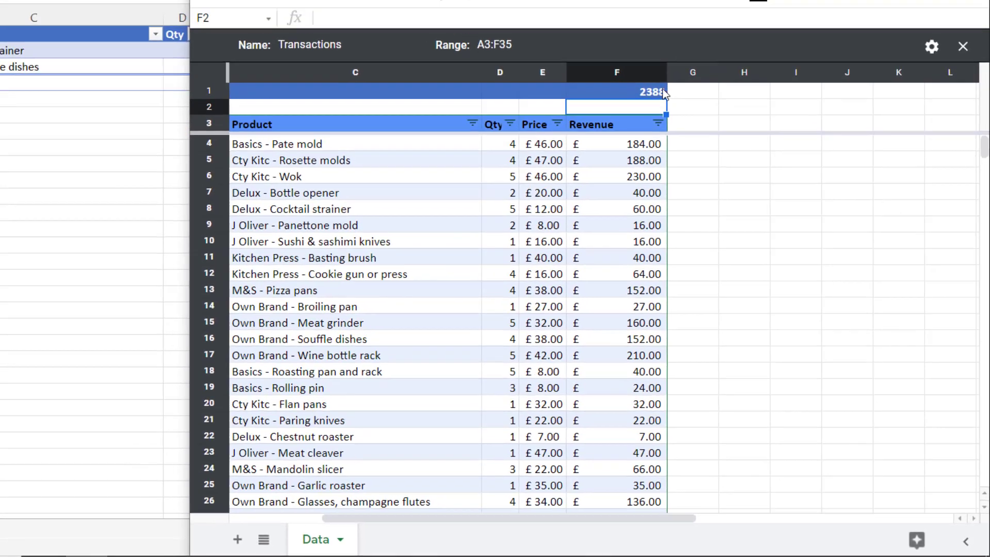
Apply Accounting number format to F1, showing £ 2,388.00.
left_click(614, 36)
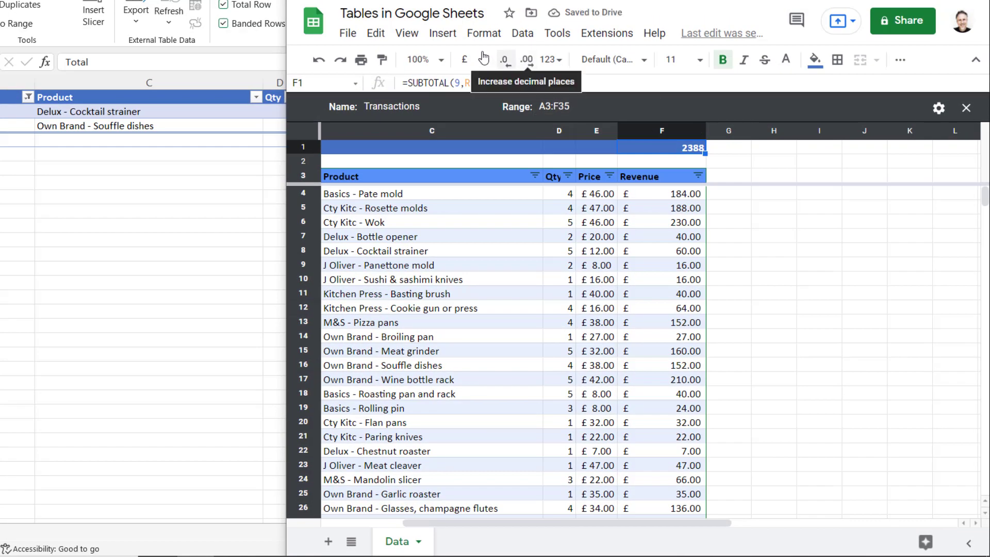
left_click(483, 33)
mouse_move(508, 97)
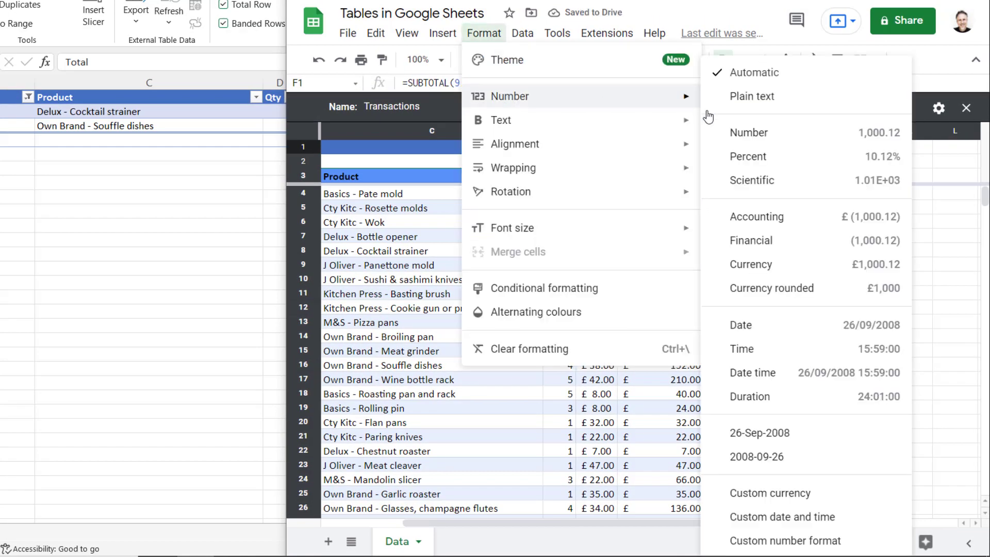
left_click(756, 216)
left_click(650, 235)
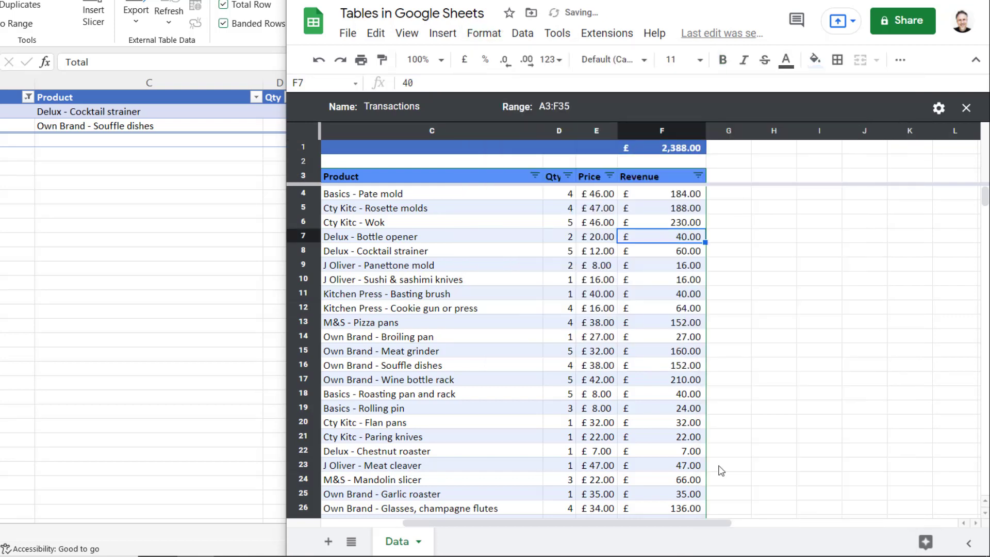
Filter the Branch column to Belfast and Bristol only, so the total drops to £ 167.00.
left_click_drag(716, 519, 667, 519)
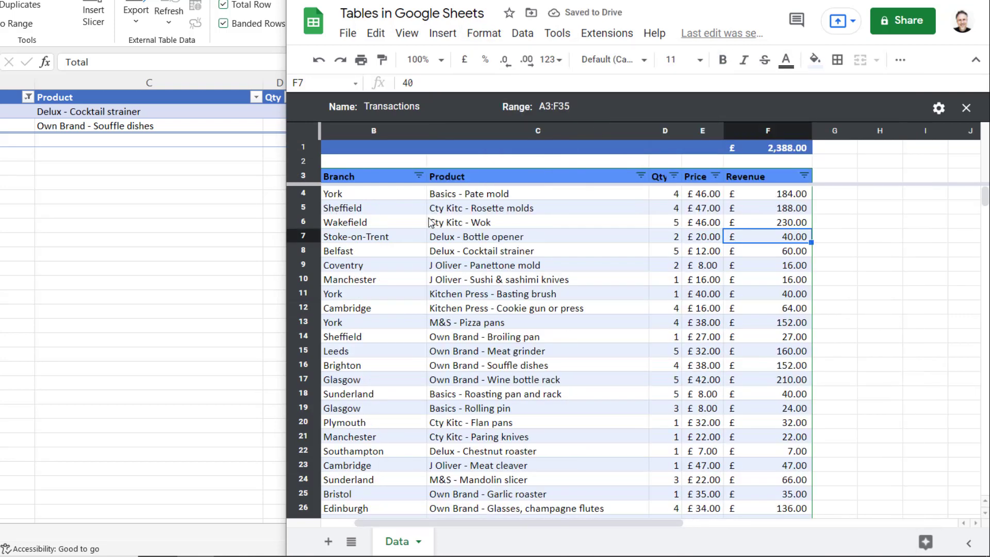
left_click_drag(591, 532, 537, 533)
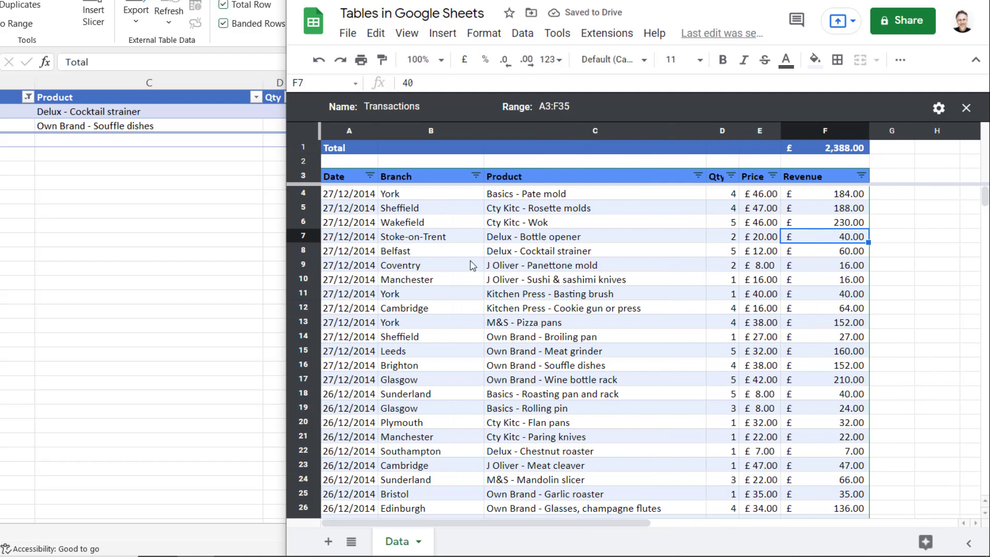
left_click(475, 176)
left_click(543, 359)
left_click(512, 456)
left_click(511, 499)
left_click(642, 544)
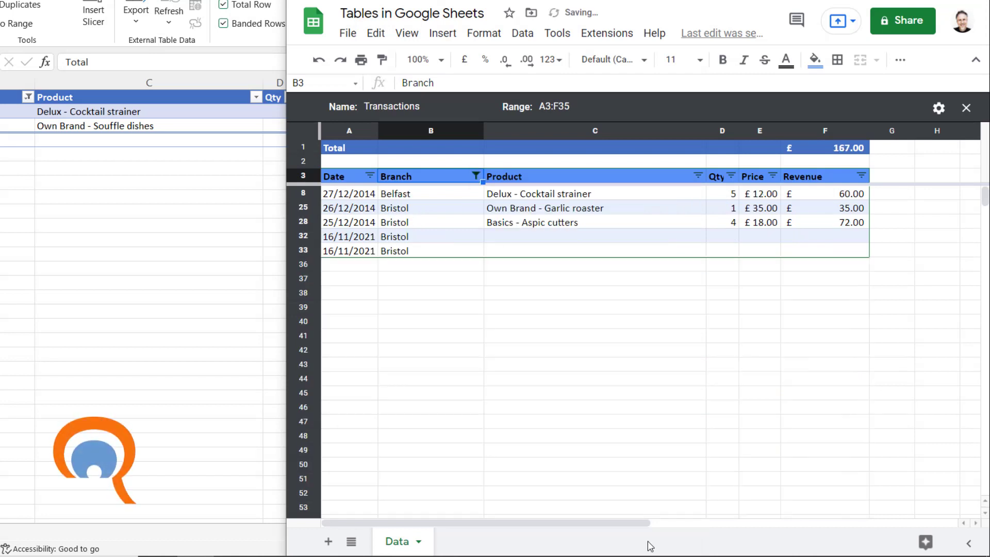